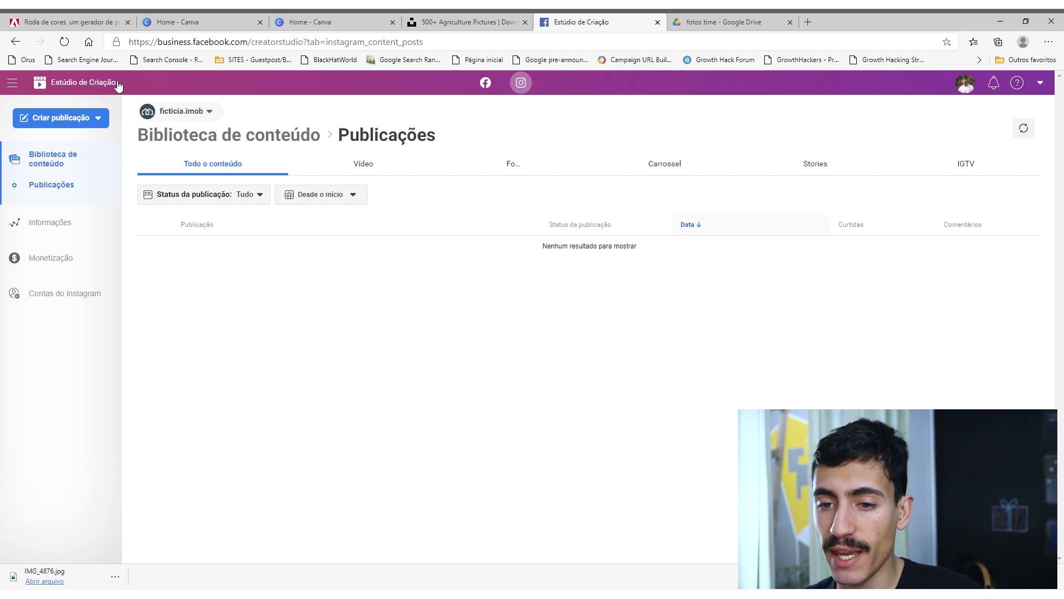
# Start a new Instagram feed post for the ficticia.imob account.
pyautogui.click(71, 115)
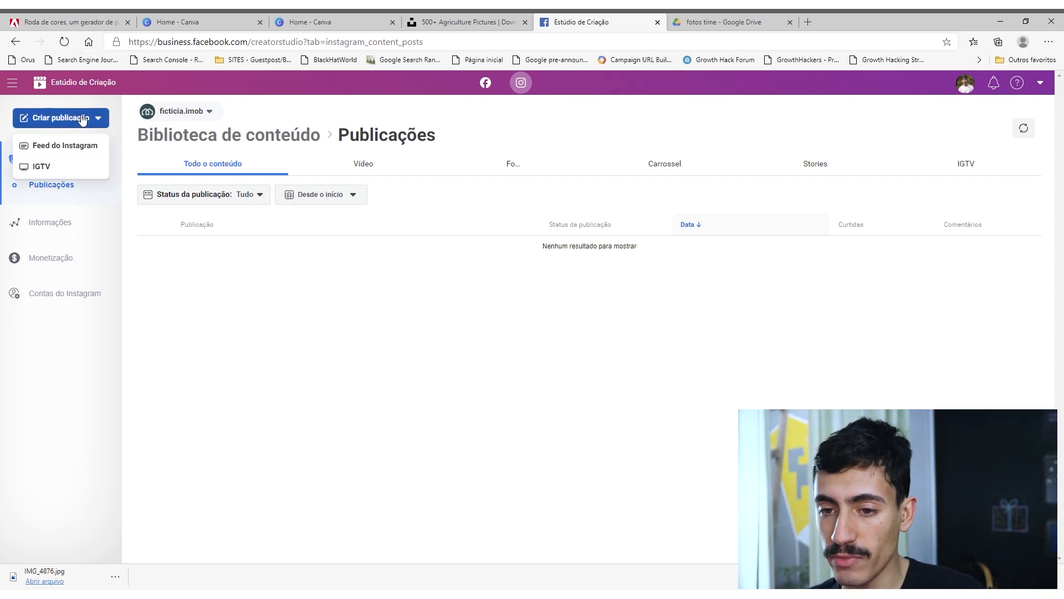
pyautogui.click(78, 145)
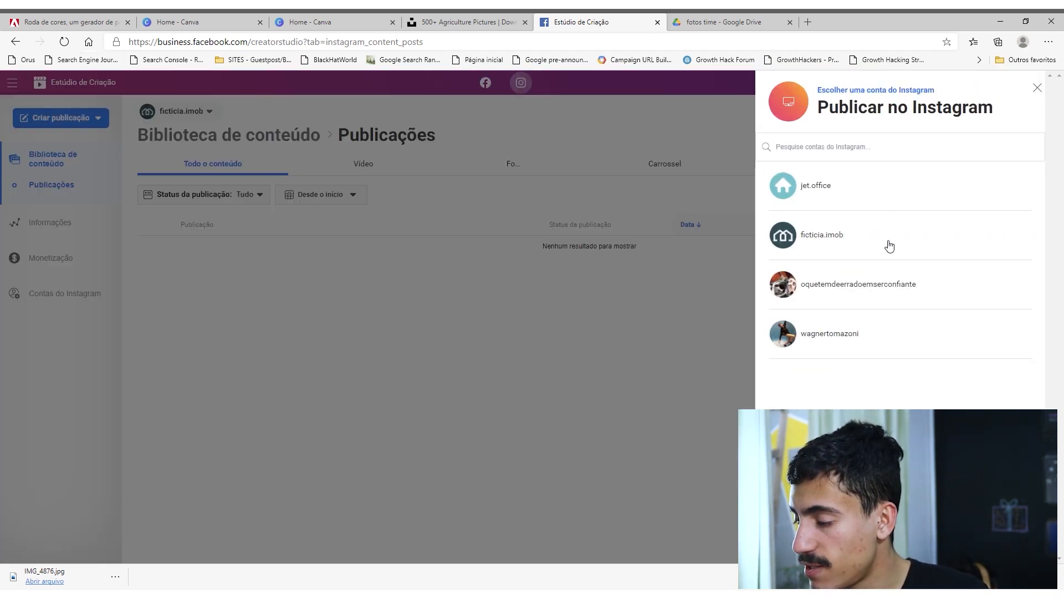
pyautogui.click(888, 244)
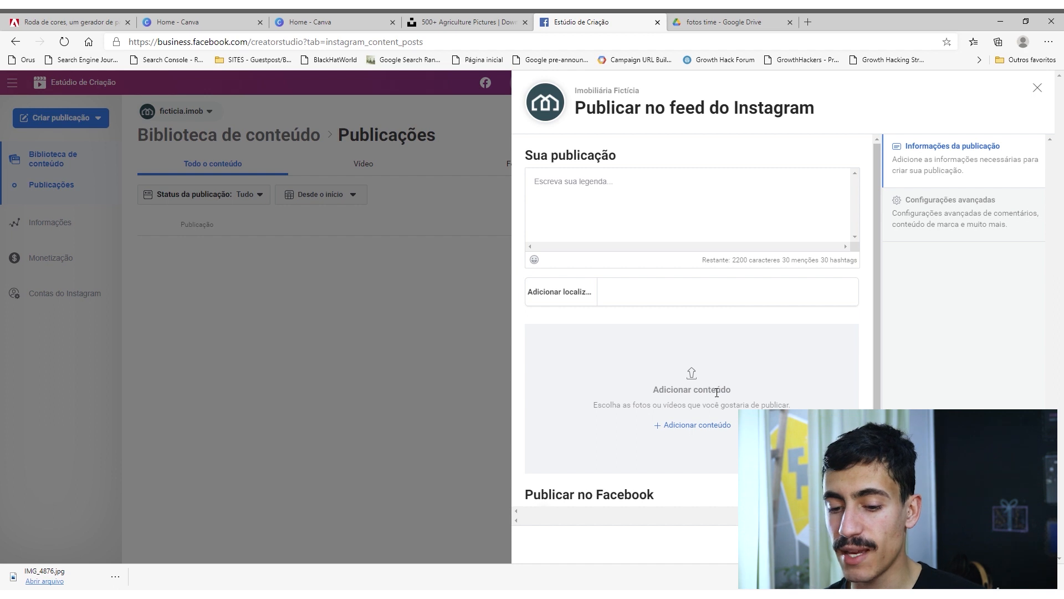
# Add the team photo IMG_4876.jpg to the post by uploading it from the computer.
pyautogui.moveTo(49, 577)
pyautogui.mouseDown()
pyautogui.moveTo(190, 517)
pyautogui.moveTo(654, 440)
pyautogui.moveTo(64, 583)
pyautogui.mouseUp()
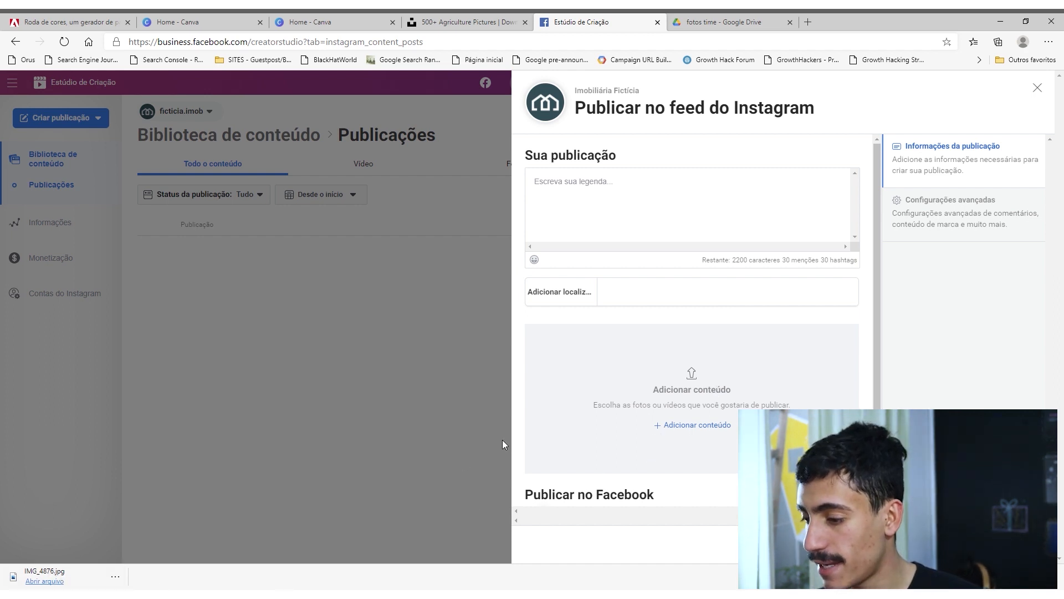
pyautogui.click(690, 425)
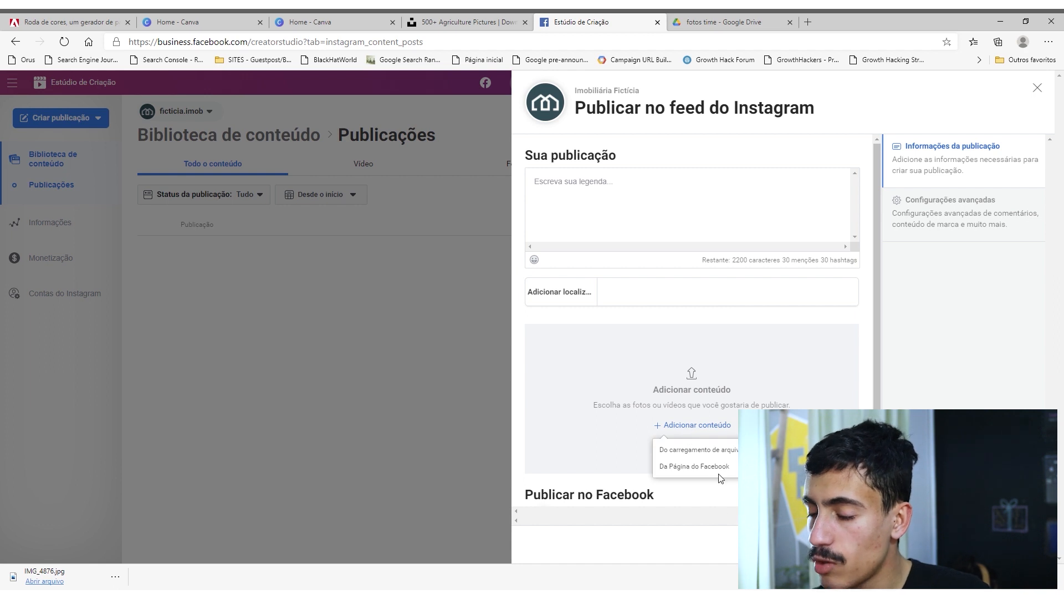
pyautogui.click(720, 450)
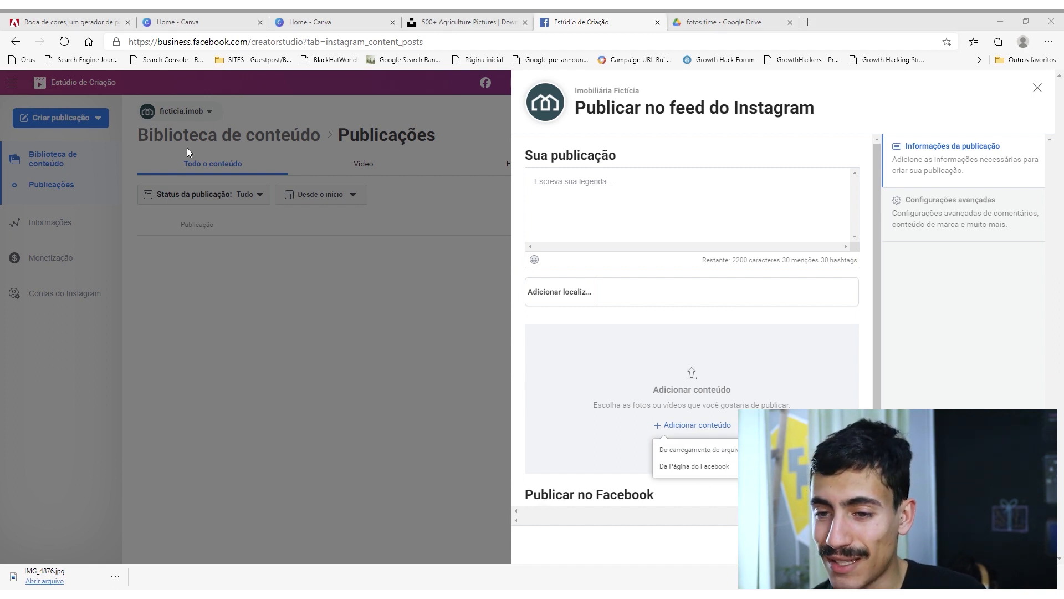
pyautogui.doubleClick(112, 106)
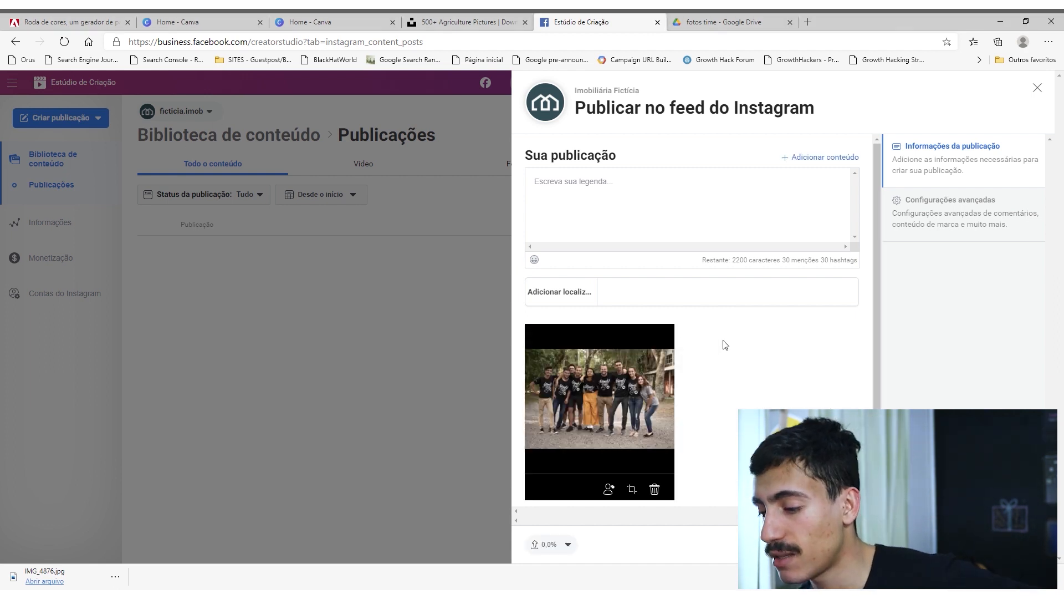
# Compare the Square, Landscape and Vertical crops of the team photo and apply the Landscape 1.91:1 format.
pyautogui.click(631, 489)
pyautogui.moveTo(718, 353); pyautogui.dragTo(666, 322)
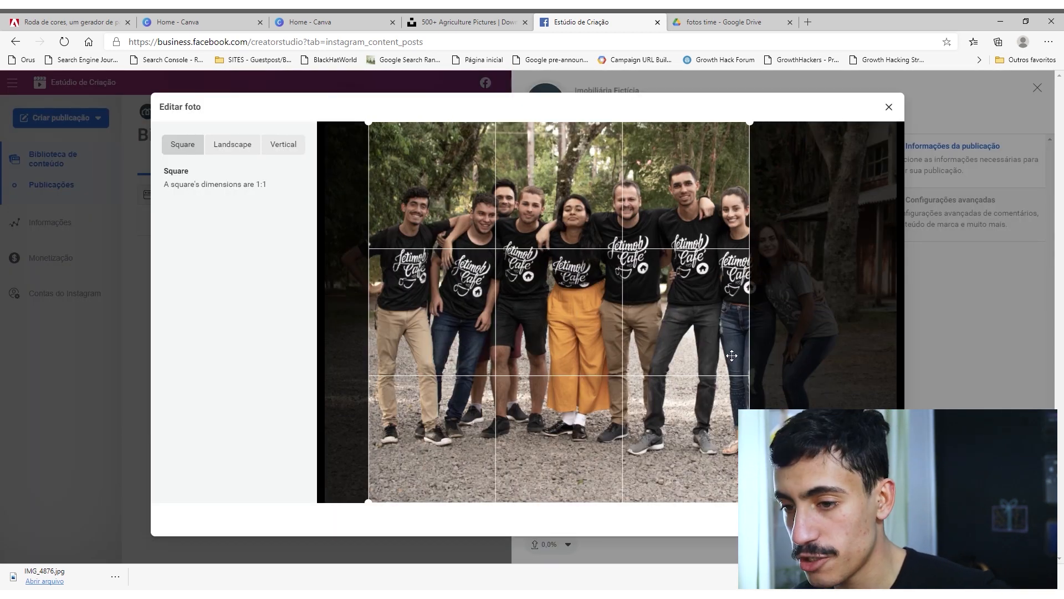
pyautogui.click(232, 145)
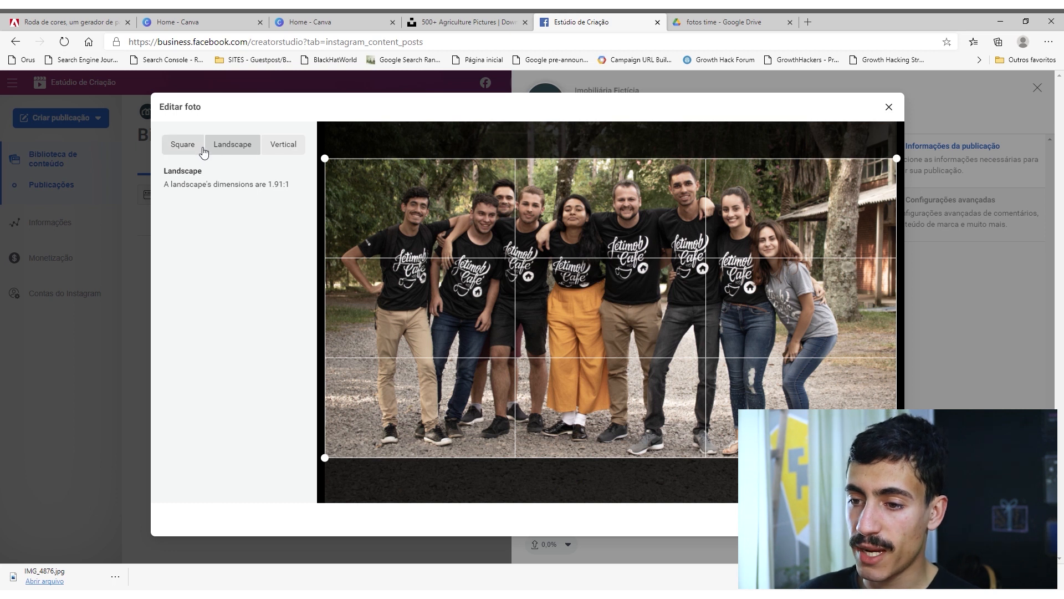
pyautogui.click(273, 147)
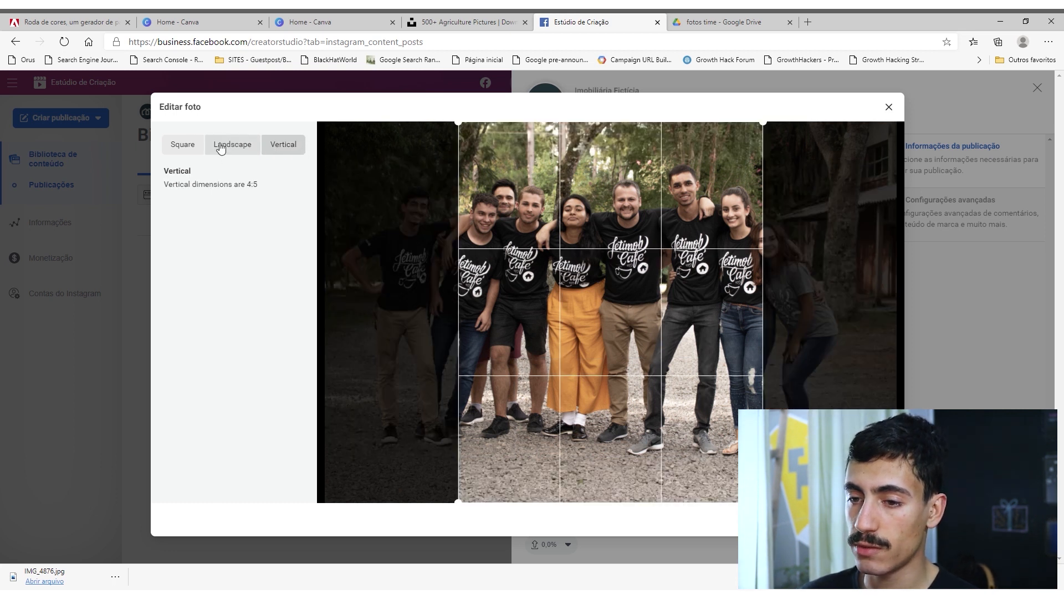
pyautogui.click(226, 150)
pyautogui.click(182, 146)
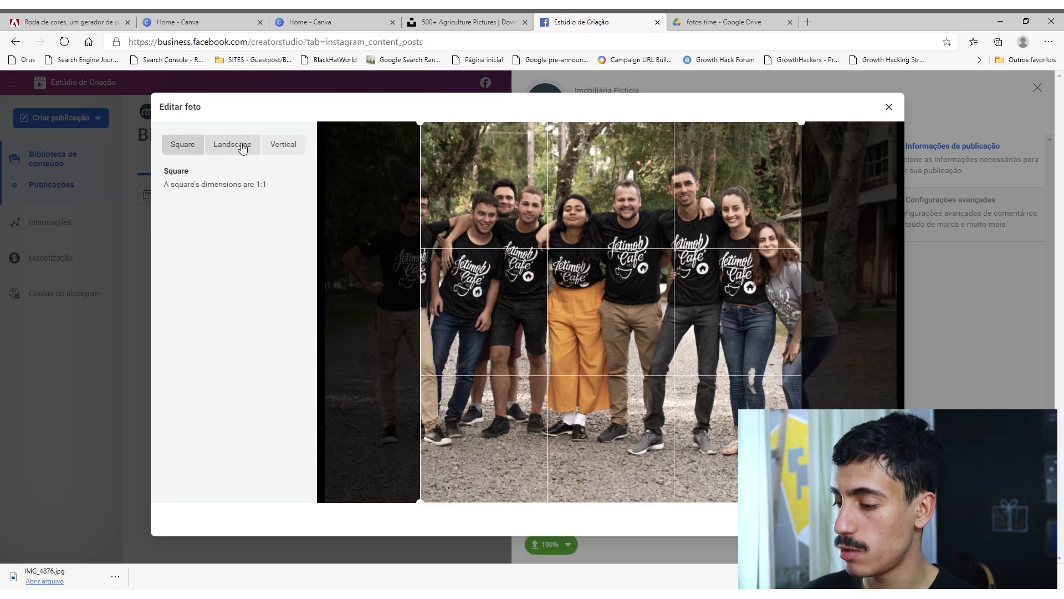
pyautogui.click(242, 147)
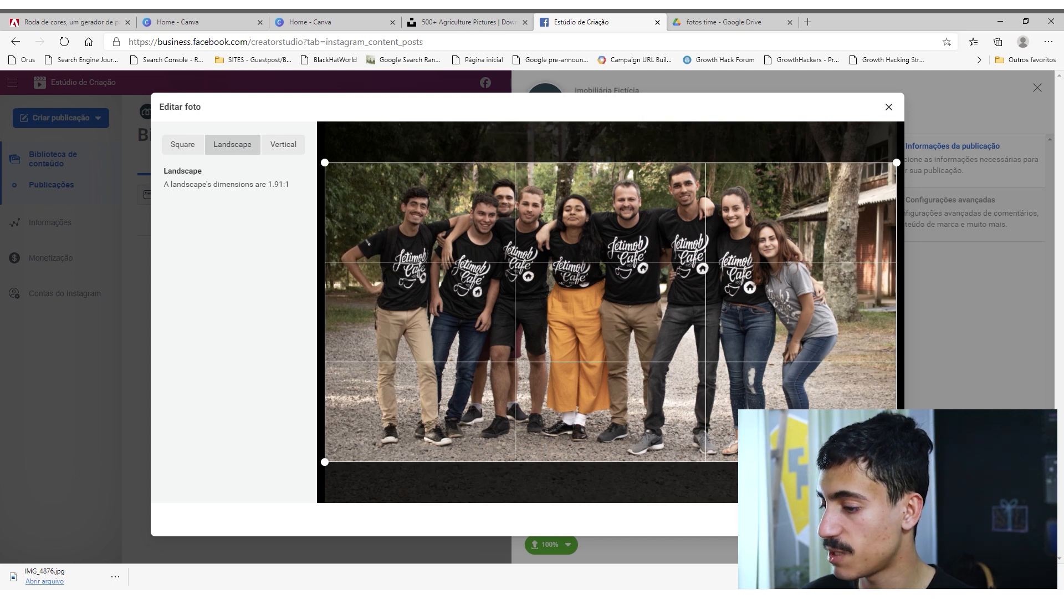
pyautogui.click(878, 519)
# Begin the post's caption with "Oi, somos a Imobiliária Fictícia.".
pyautogui.scroll(-2, 778, 333)
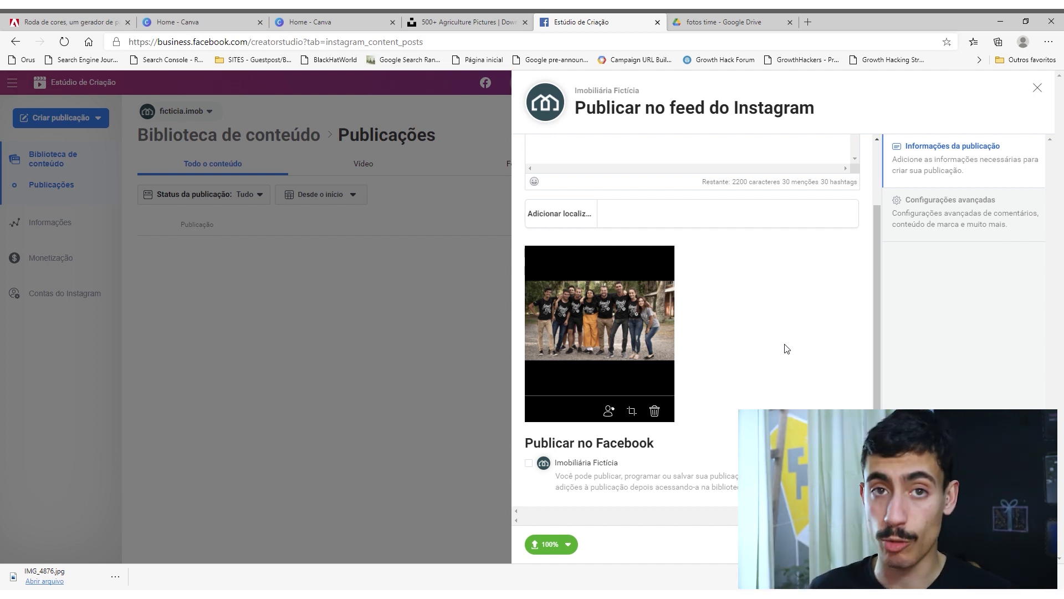
pyautogui.scroll(2, 807, 344)
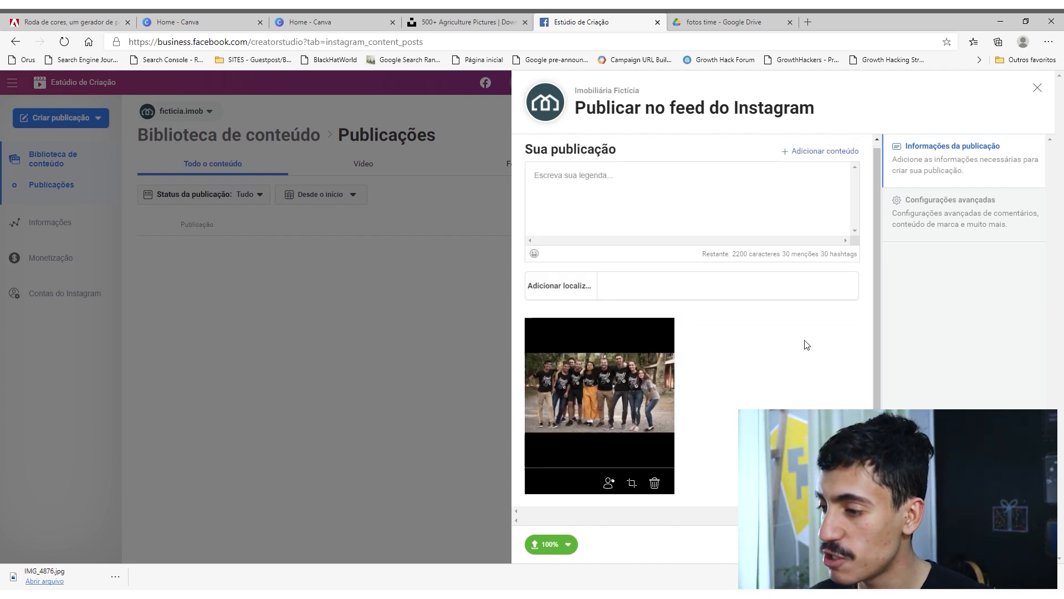
pyautogui.scroll(1, 806, 345)
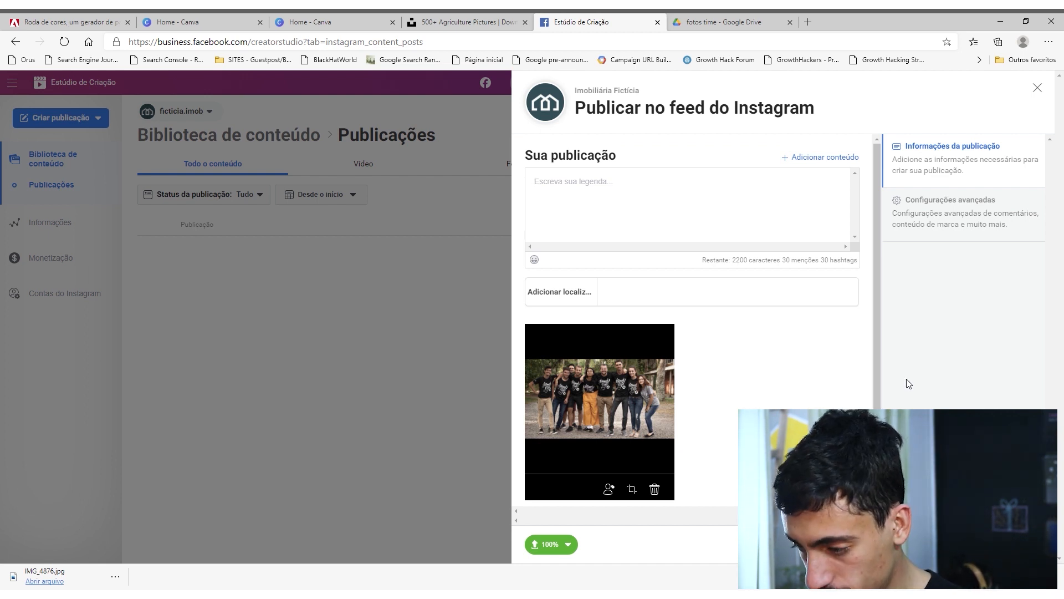
pyautogui.write('Oi, somos a i')
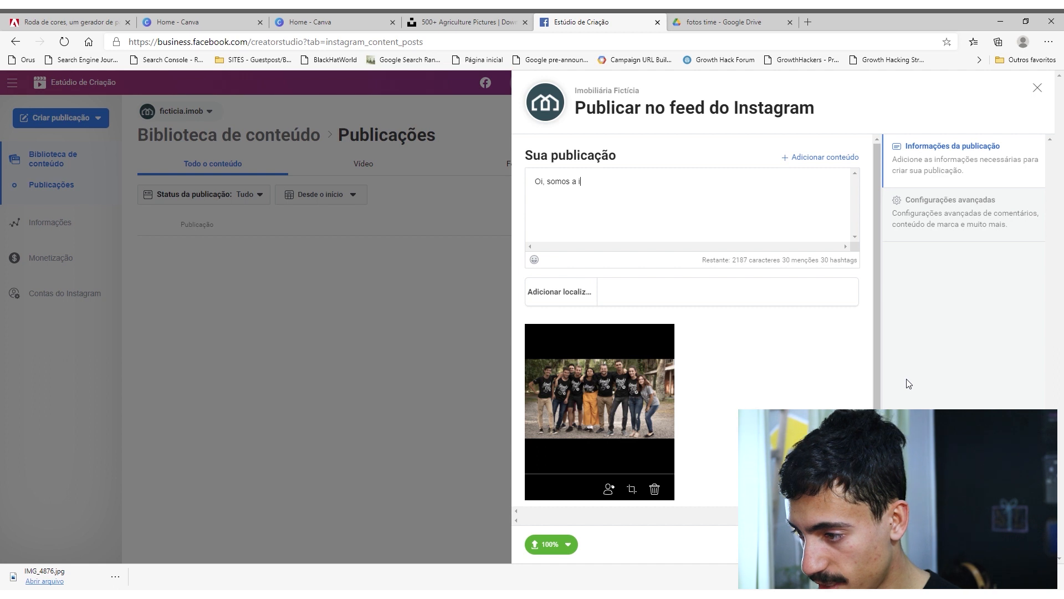
pyautogui.press('BackSpace')
pyautogui.write('Imobiliária Fi')
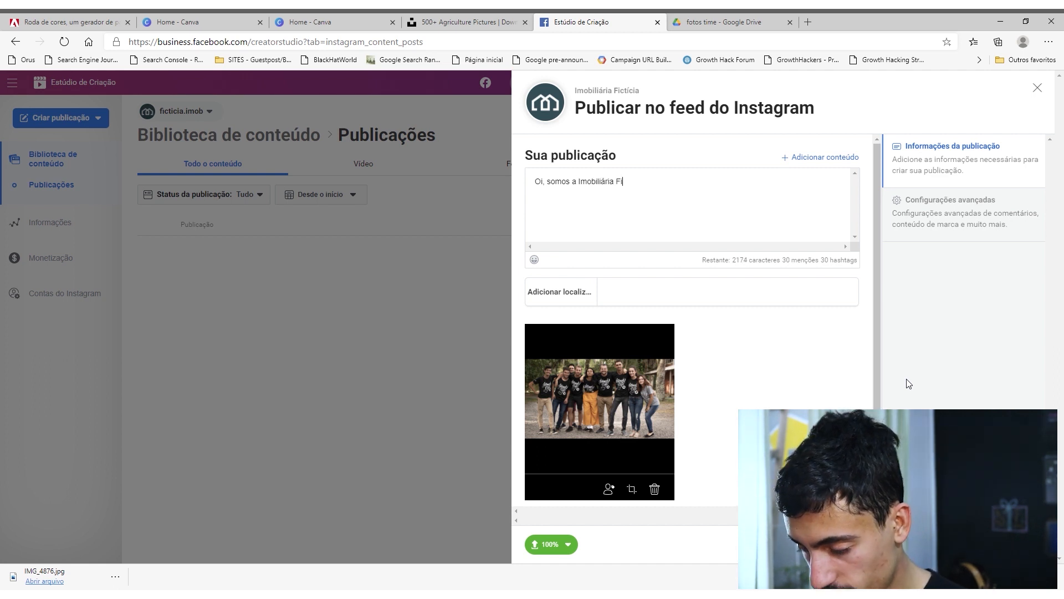
pyautogui.write('ctícia.')
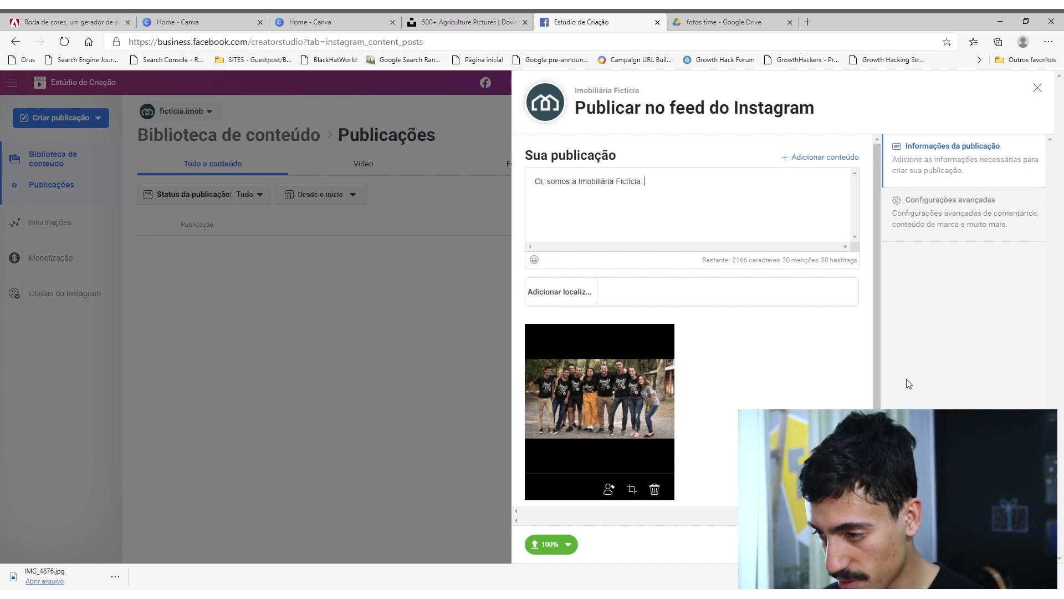
# Continue the caption with "Acreditamos que a algumas fases são extremamente marcantes na vida das pessoas. AS lembranças que levamos ficam conosco para sempre.".
pyautogui.write('Acreditamos')
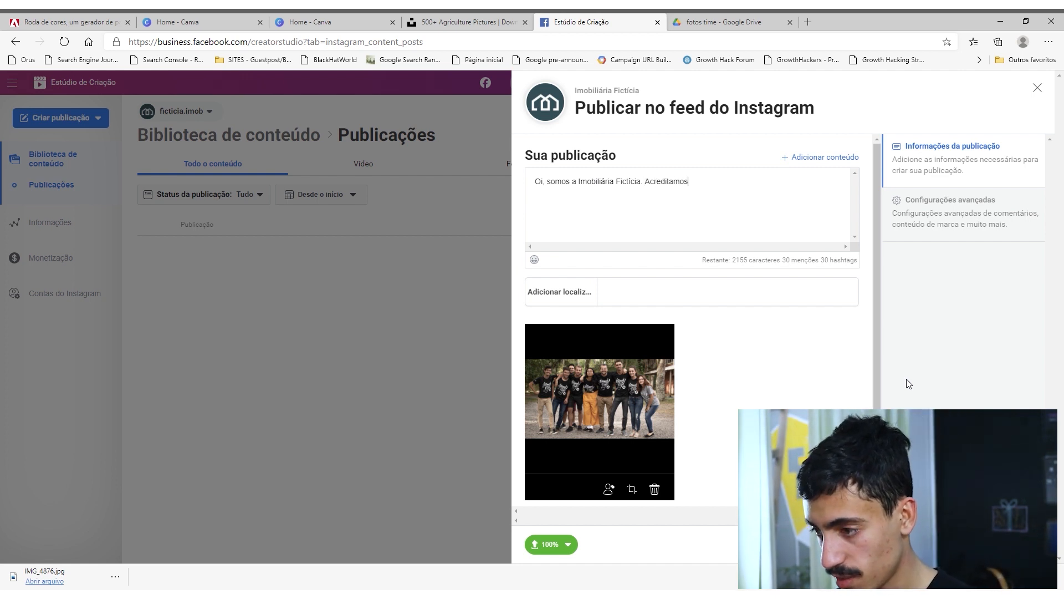
pyautogui.write(' que a algumas fa')
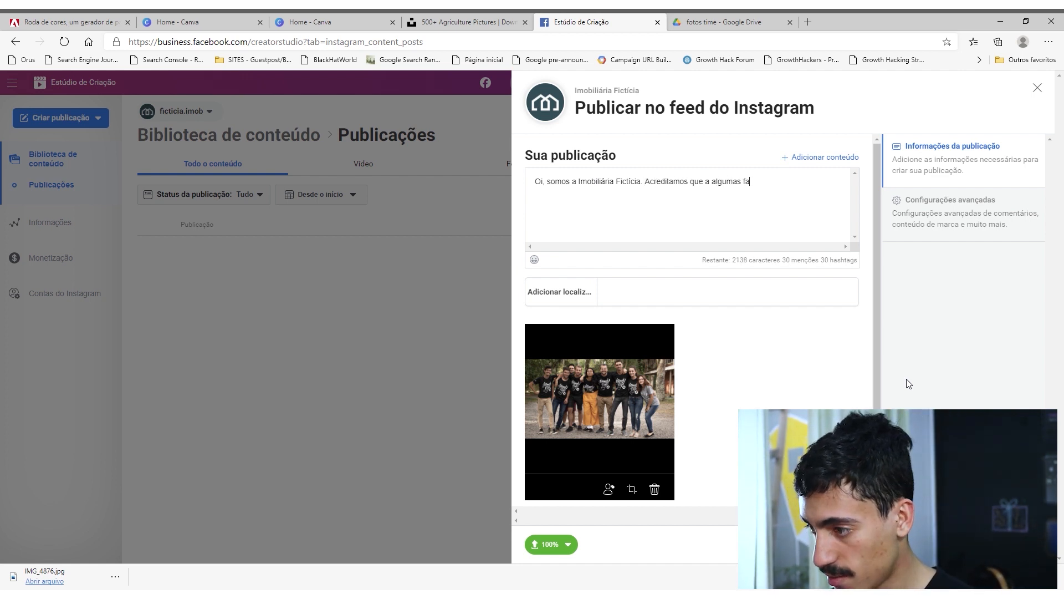
pyautogui.write('ses s~]aão extremamente marcantes nm')
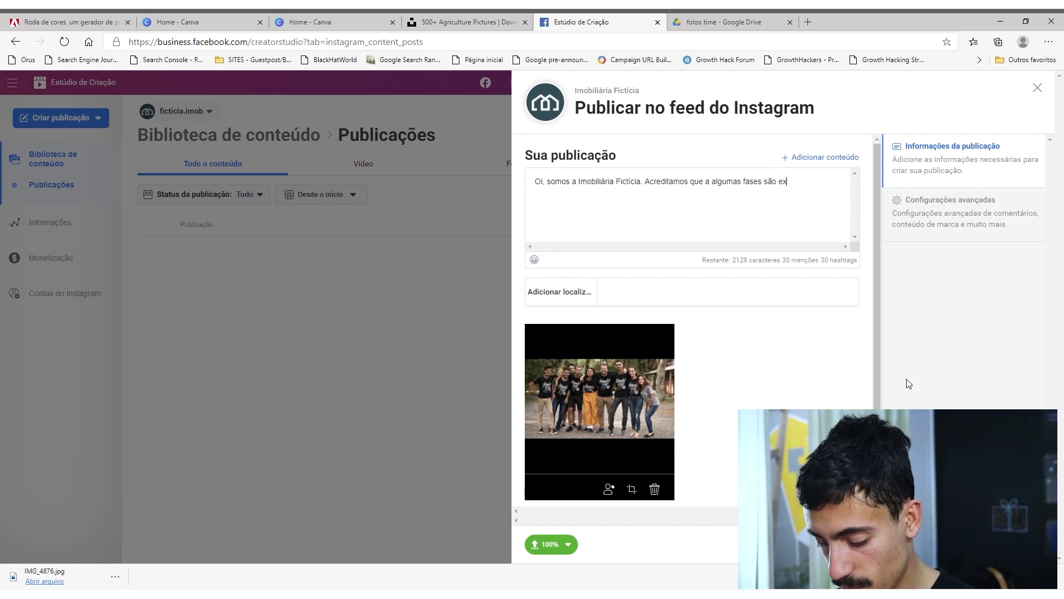
pyautogui.press('BackSpace')
pyautogui.write('a vid')
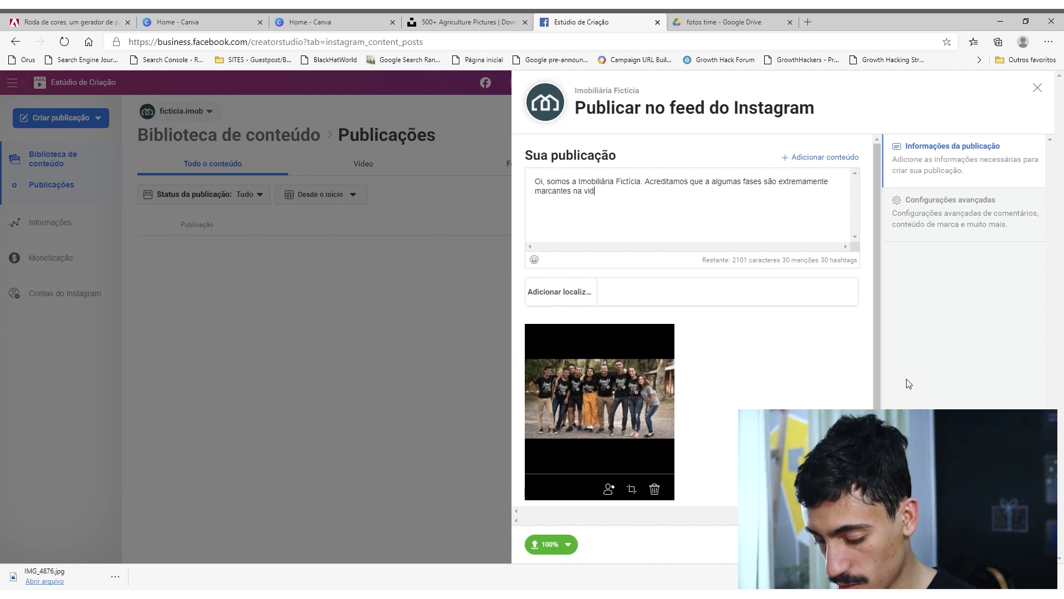
pyautogui.write('a das pessoas. AS lembranças que levamos ficam conosco para sempre.')
# Add the paragraph "Por isso, acreditamos também que o lugar onde vivemos essas lembranças é parte essencial dessa história e trabalhamos para que ele seja uma boa lembrança.".
pyautogui.press('Return')
pyautogui.press('Return')
pyautogui.write('Por isso, acreditamos também ')
pyautogui.write('que o lugar onde pas')
pyautogui.press('BackSpace')
pyautogui.press('BackSpace')
pyautogui.press('BackSpace')
pyautogui.write('vivemos essas lem')
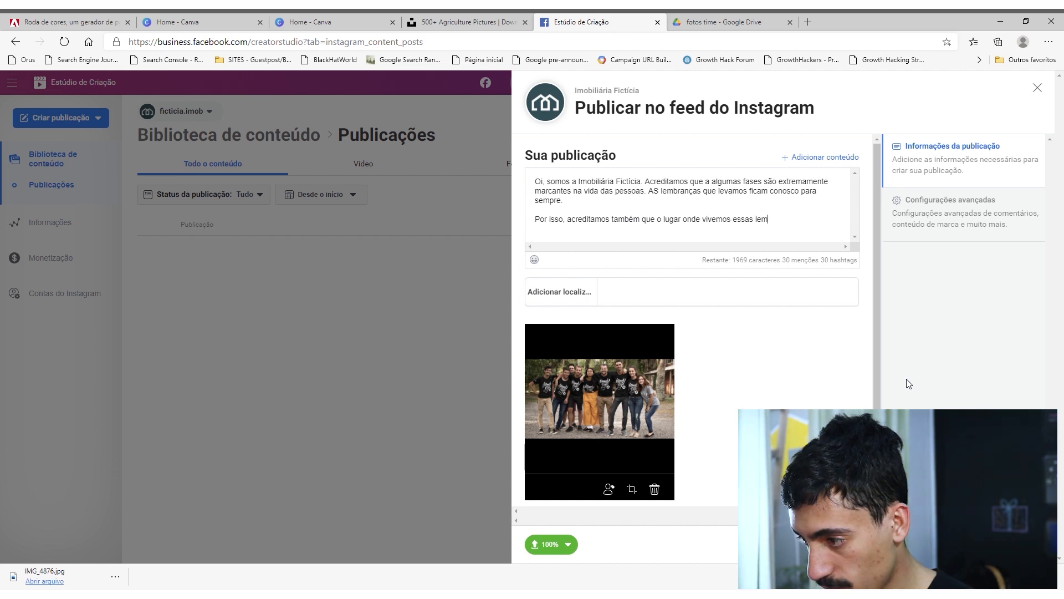
pyautogui.write('branças é part')
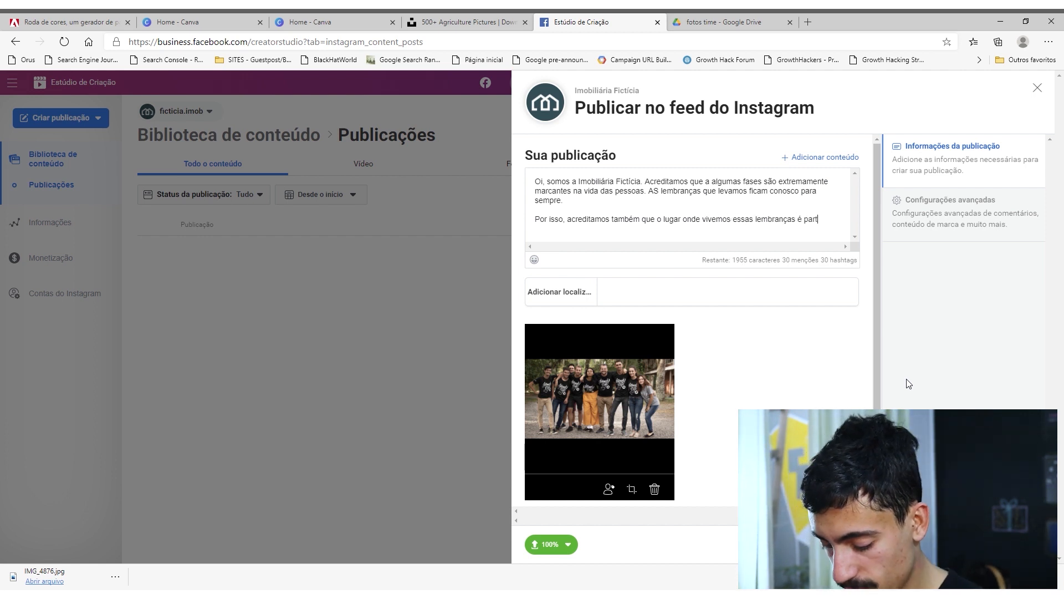
pyautogui.write('e essencial dessa história e')
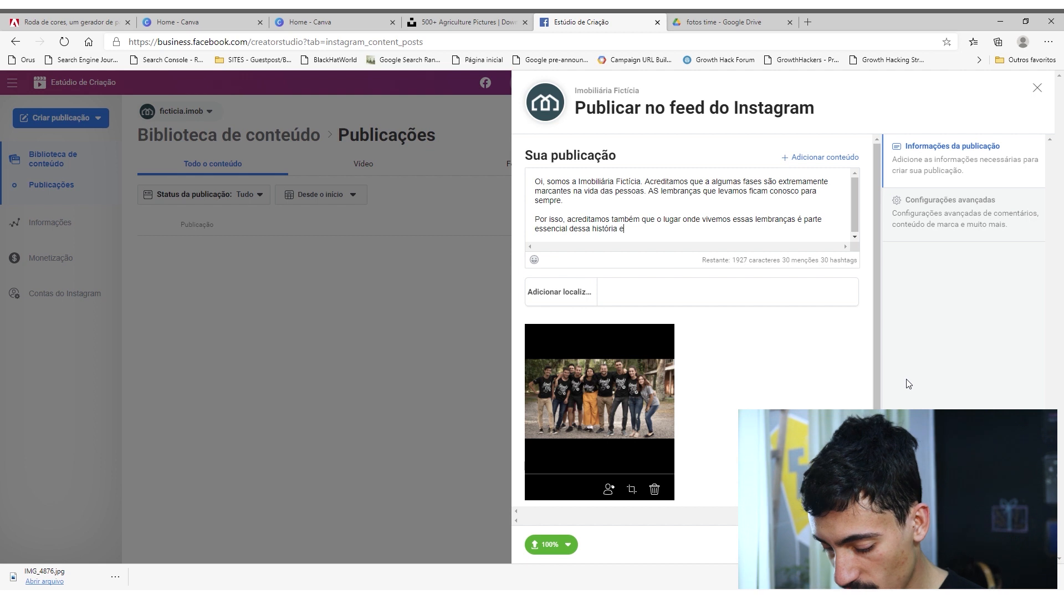
pyautogui.write(' trabalhamos para que ')
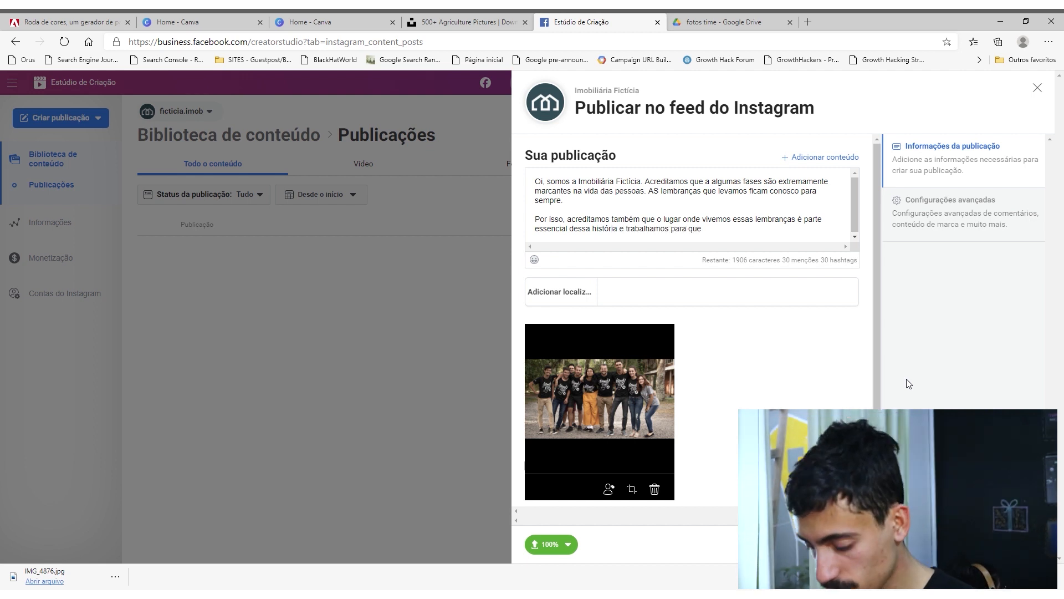
pyautogui.write('ele seja uma')
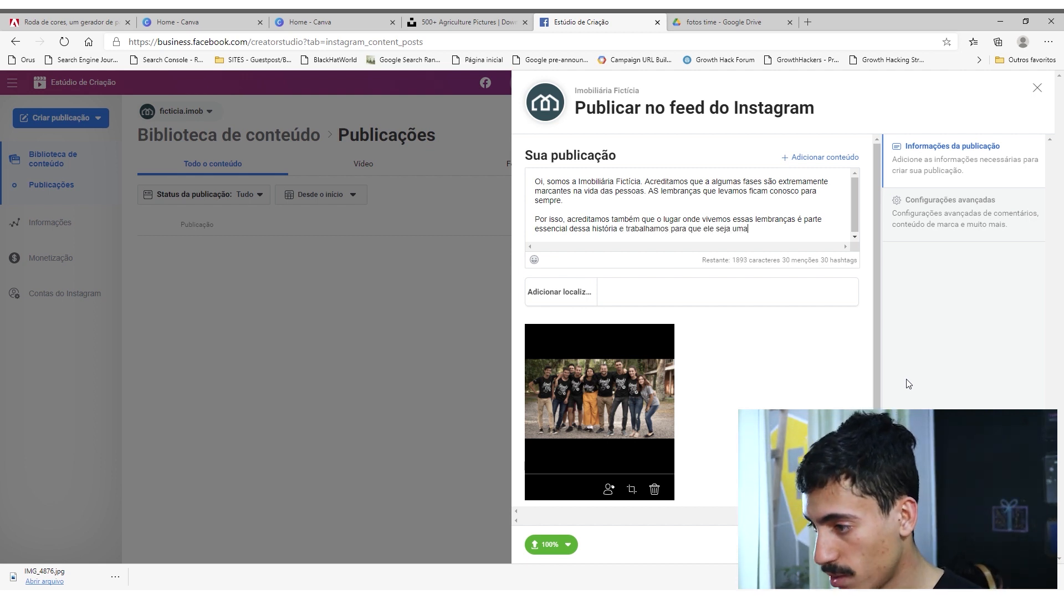
pyautogui.write(' boa lembrança.')
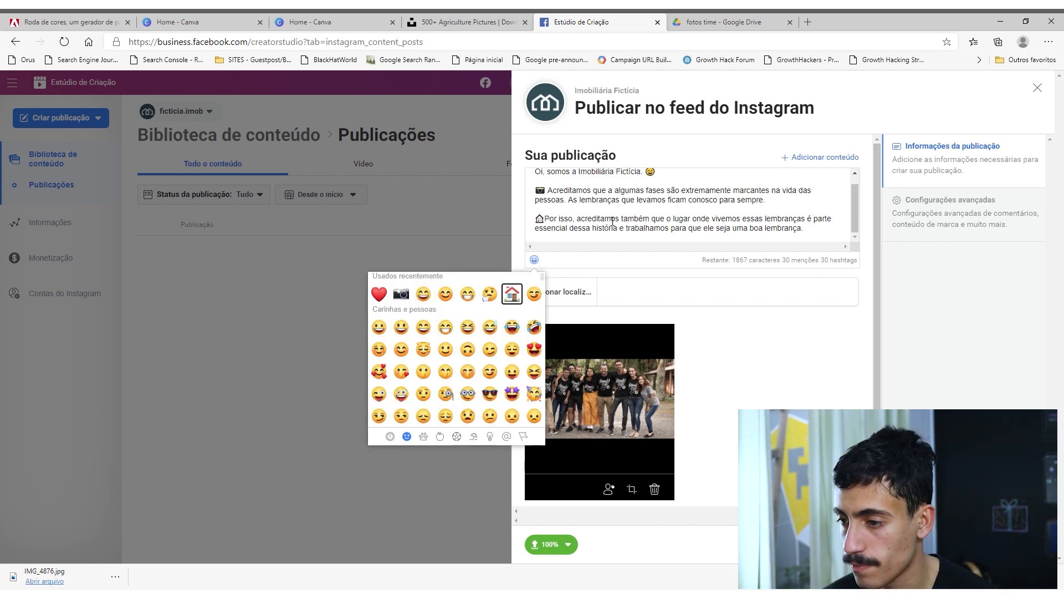
# Add smiley, camera and house emojis to the caption's three parts, with a space between the house and "Por isso".
pyautogui.scroll(-3, 457, 354)
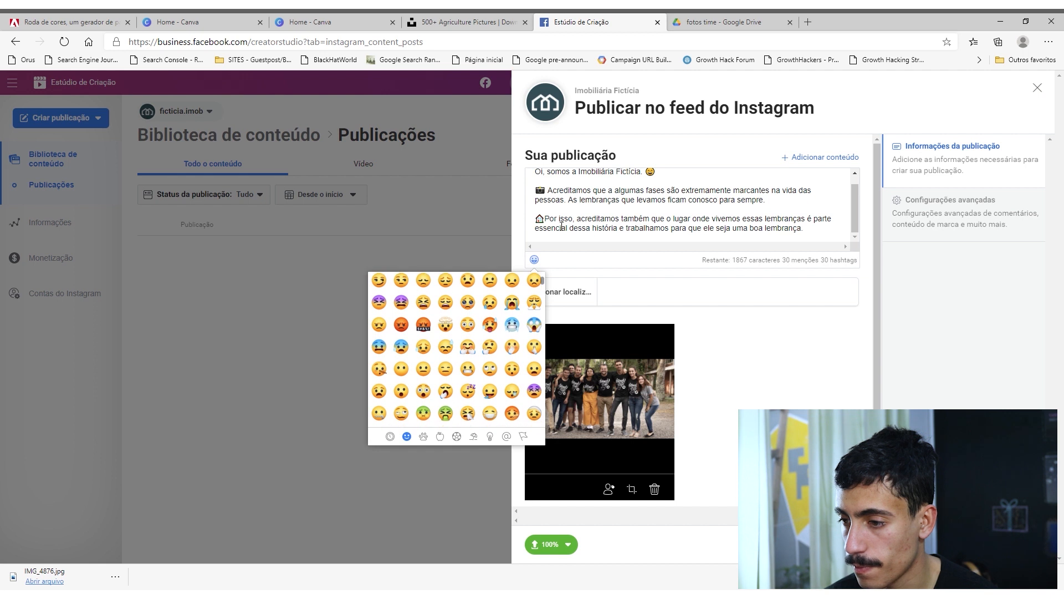
pyautogui.click(548, 223)
pyautogui.scroll(1, 619, 224)
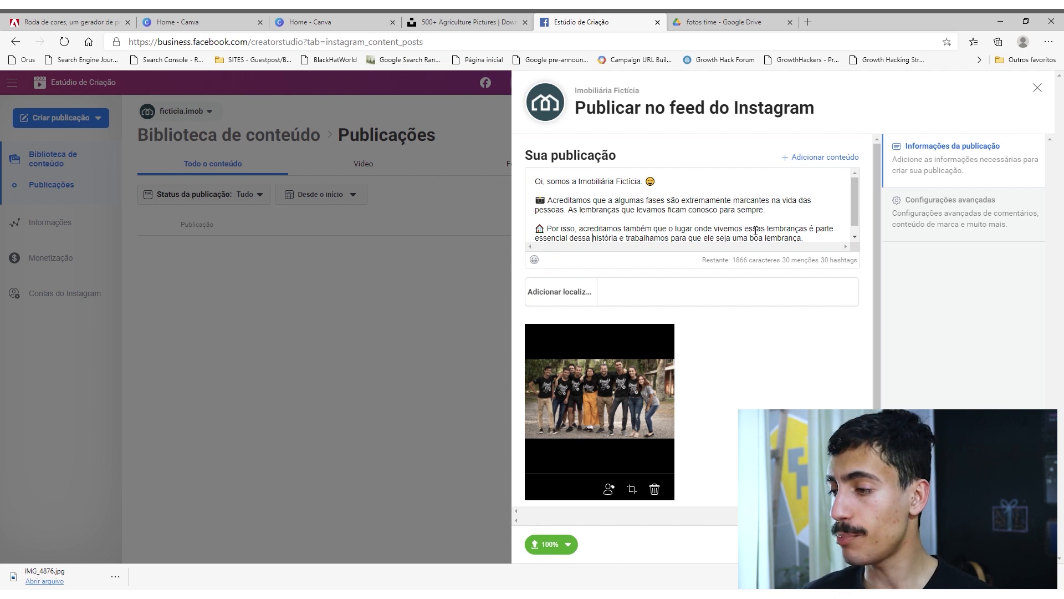
# Paste the closing paragraph starting "Para que isso aconteça, tentamos ao máximo facilitar a sua mudança", with its list of benefits, at the caption's end.
pyautogui.scroll(-1, 756, 229)
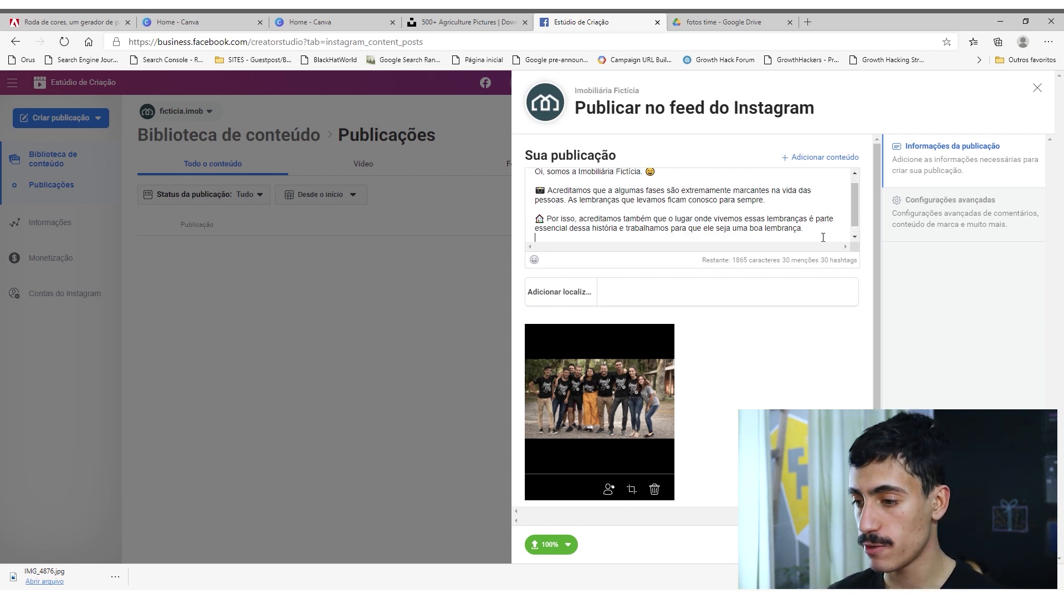
pyautogui.write('Para que isso aconteça, tentamos ao máximo facilitar a sua mudança para nossa cidade através de: Garntia locatícia facilitada Preços justos')
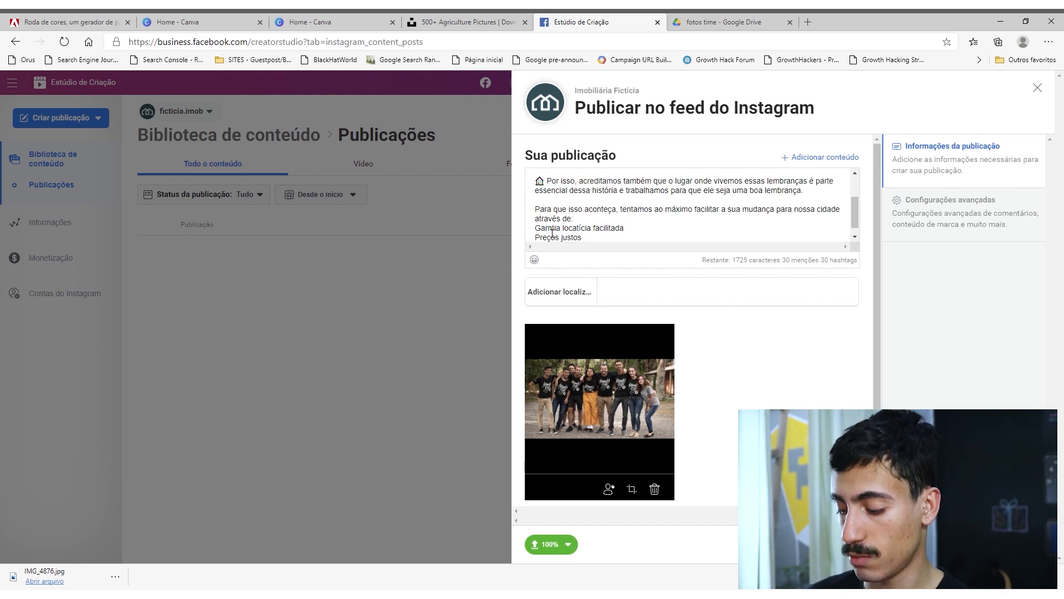
pyautogui.write('a')
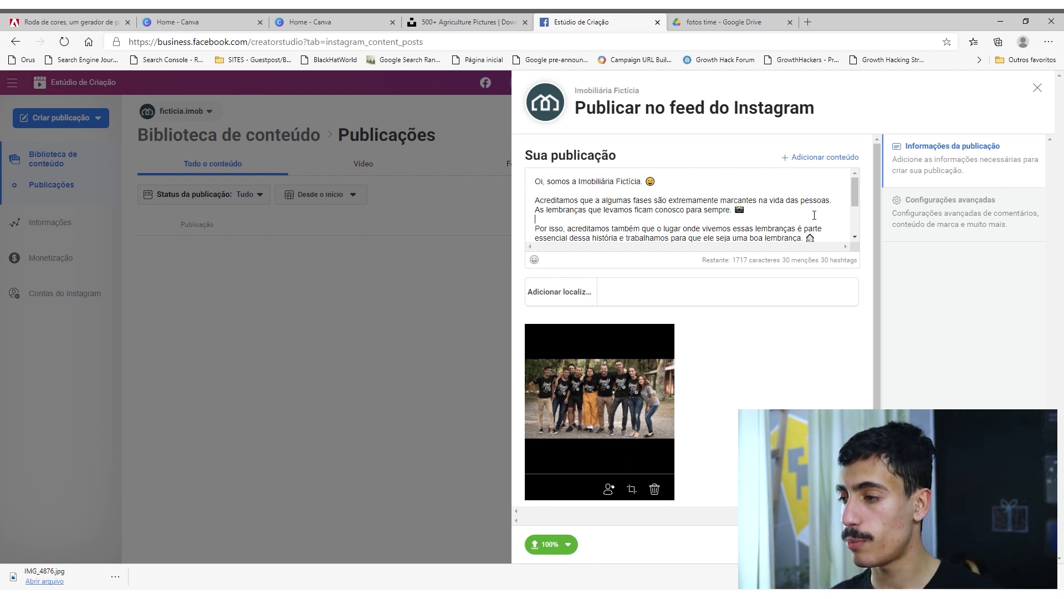
# Review the caption, publish the post to the Instagram feed immediately, and open its entry in the content library.
pyautogui.scroll(-3, 814, 215)
pyautogui.scroll(3, 814, 215)
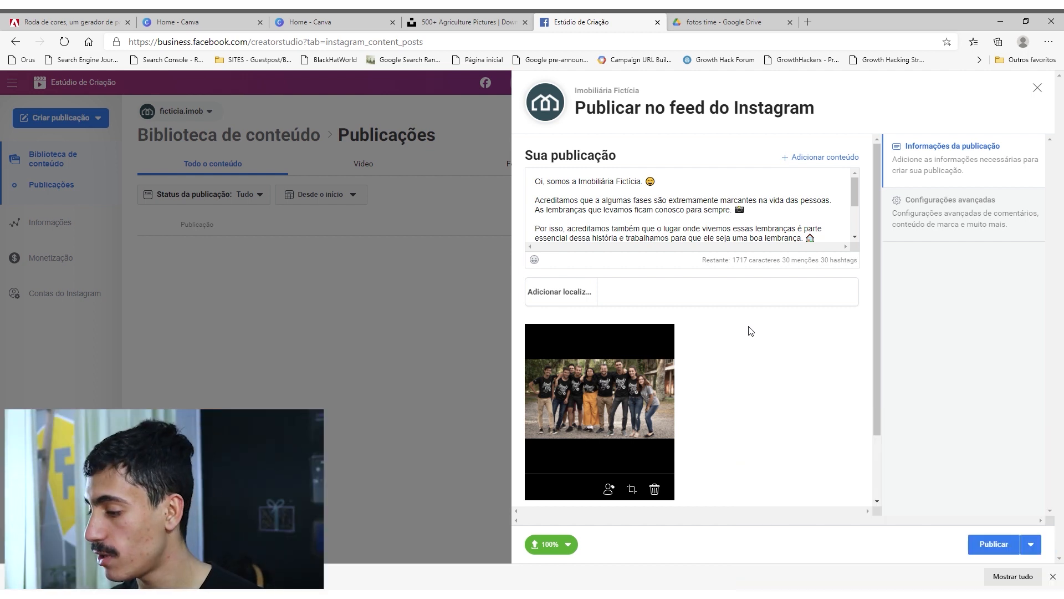
pyautogui.click(1028, 546)
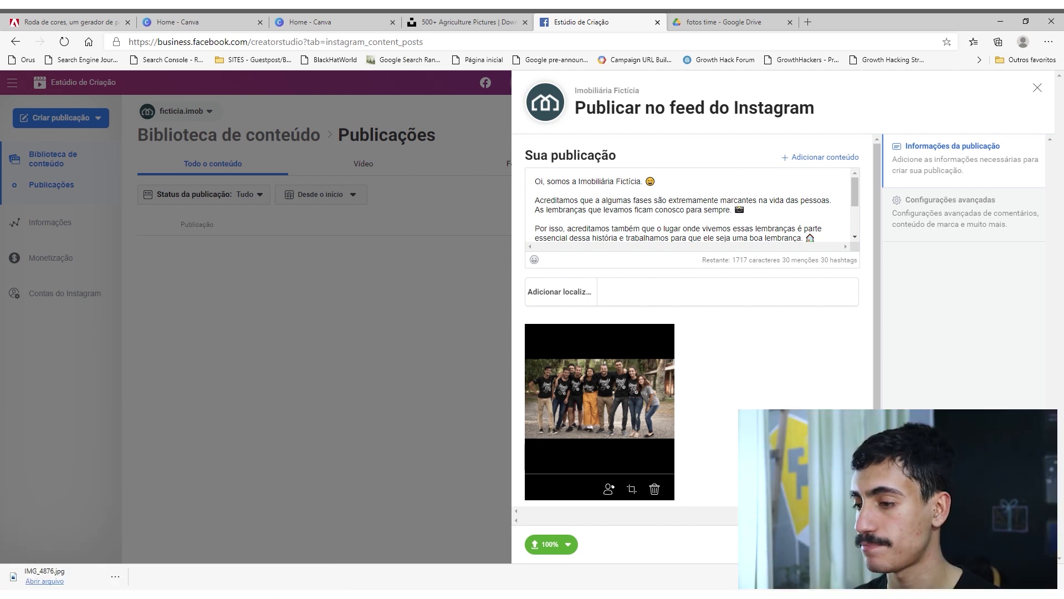
pyautogui.click(1000, 544)
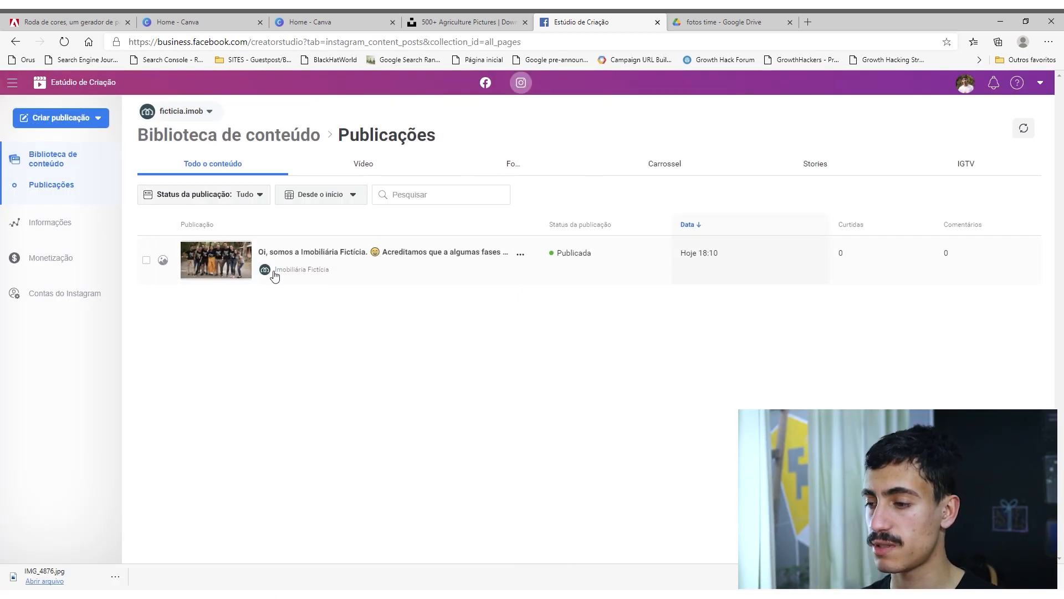
pyautogui.click(229, 270)
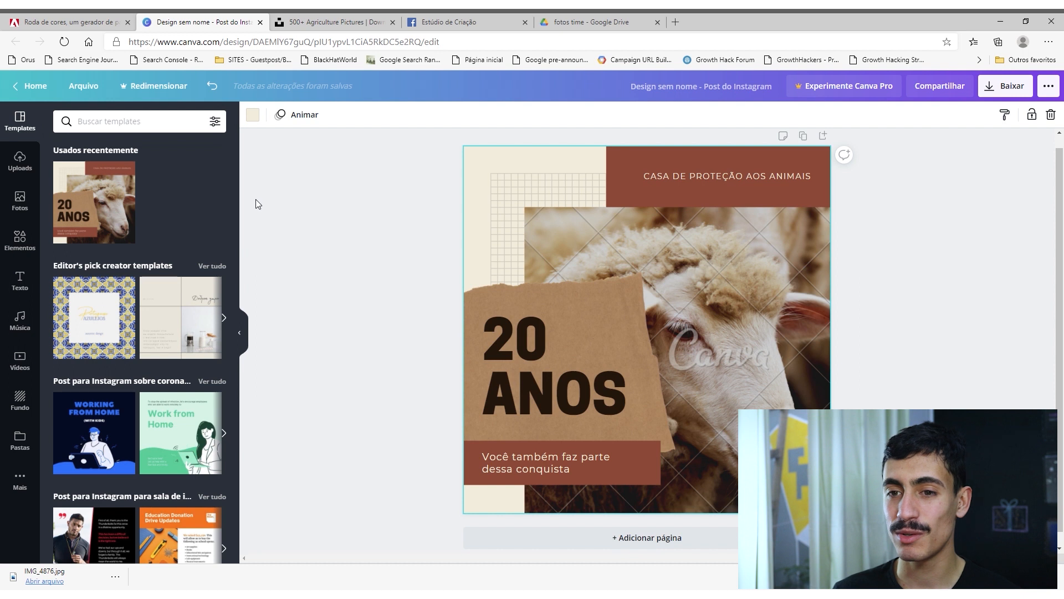
# Switch to Canva, return to its home page and create a new blank Instagram post design.
pyautogui.click(35, 88)
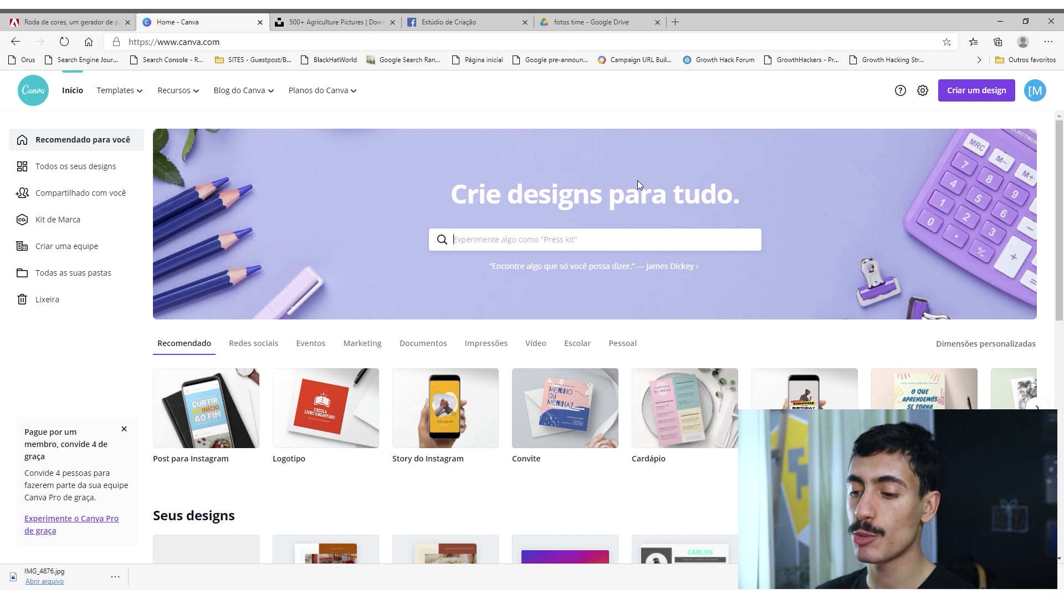
pyautogui.click(711, 249)
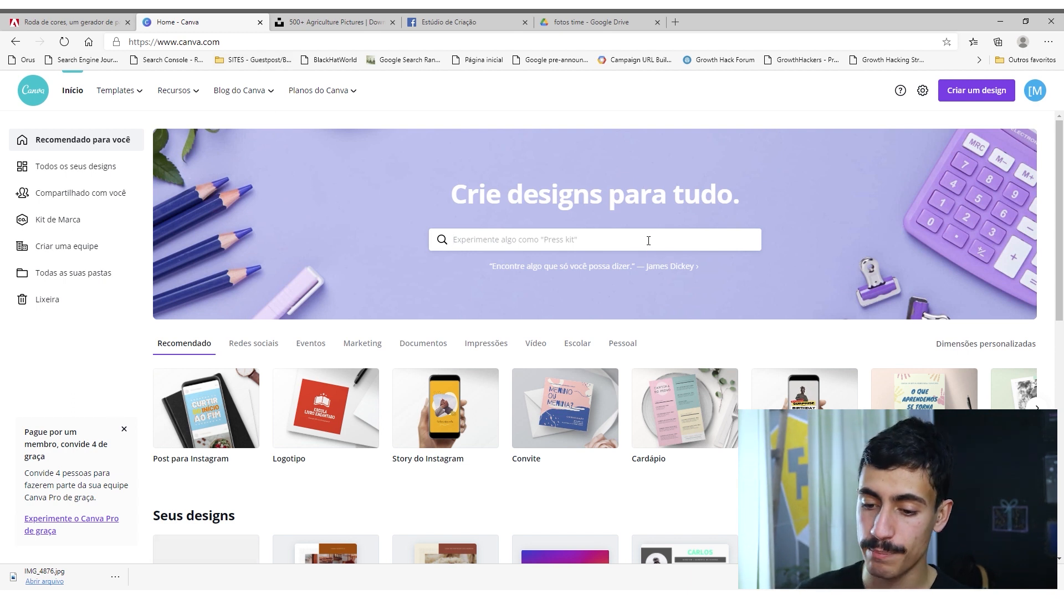
pyautogui.click(183, 426)
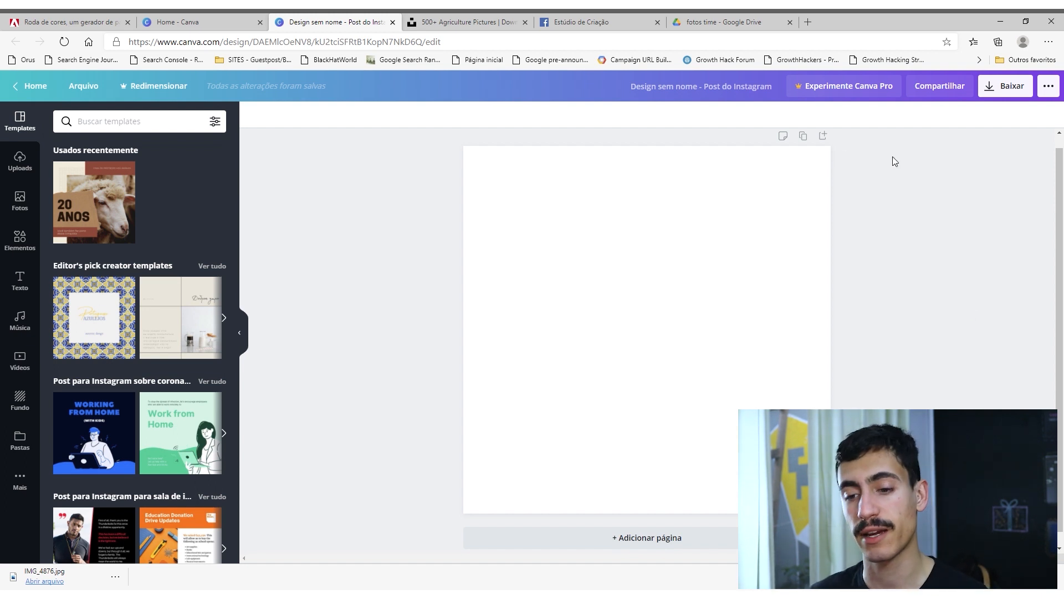
# Examine the editor's resource categories one by one, from uploads, photos and elements through text, music and videos to backgrounds and folders.
pyautogui.click(20, 161)
pyautogui.click(19, 121)
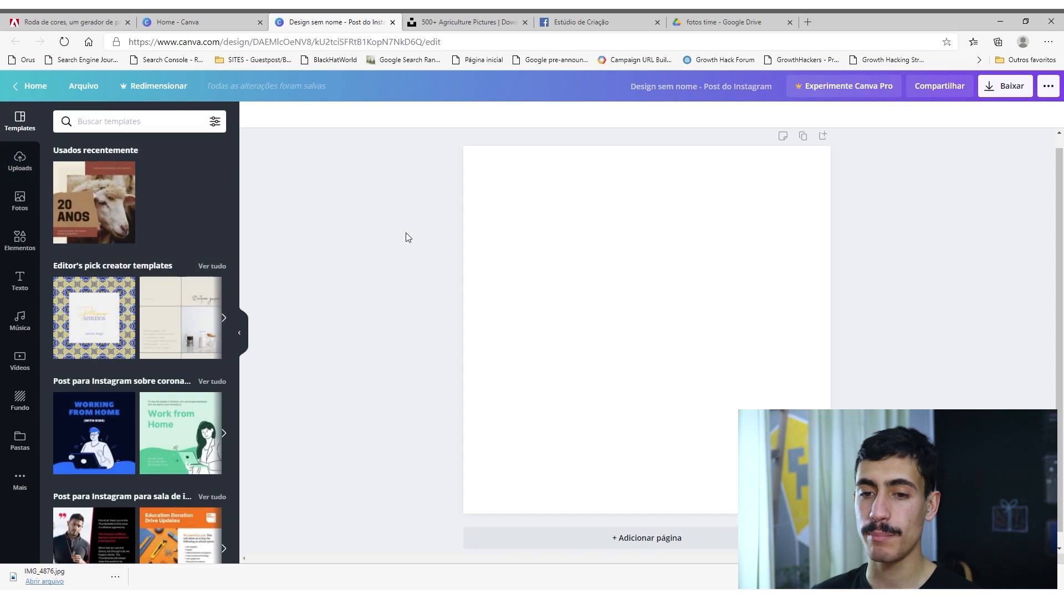
pyautogui.click(21, 161)
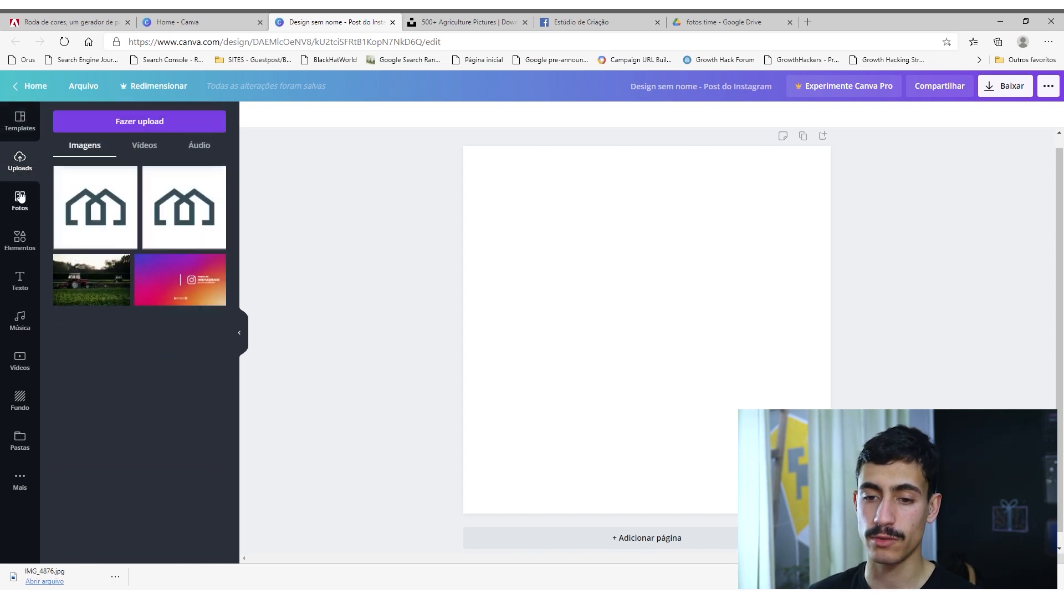
pyautogui.click(20, 197)
pyautogui.click(22, 240)
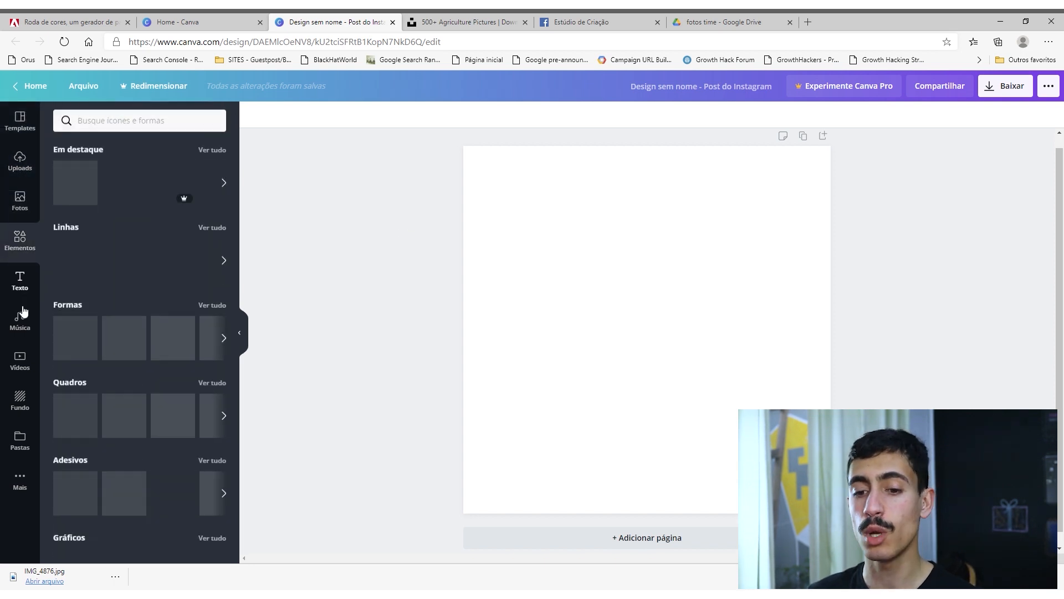
pyautogui.click(25, 291)
pyautogui.click(20, 324)
pyautogui.click(13, 368)
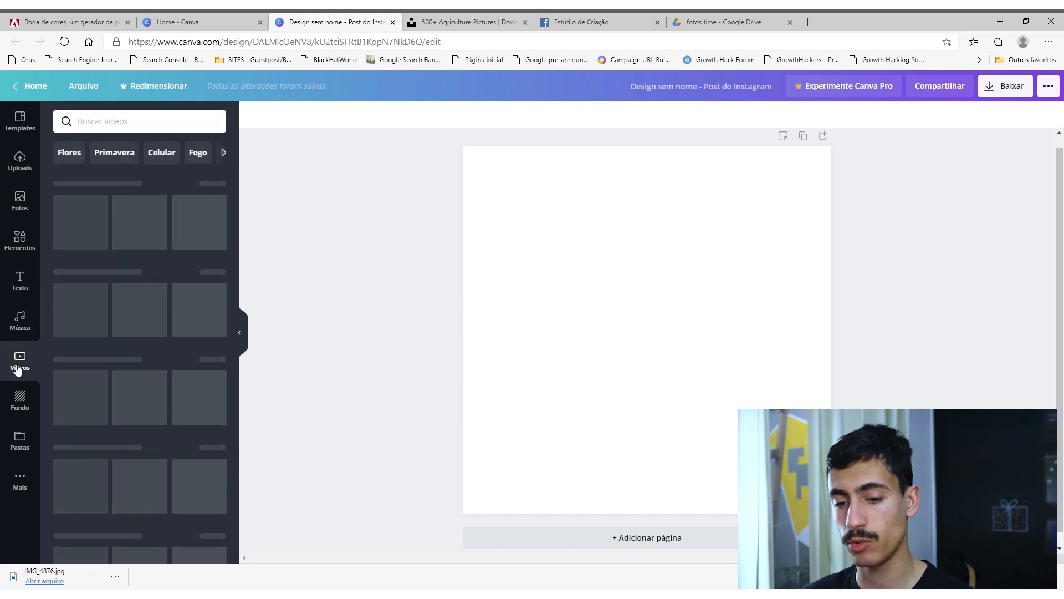
pyautogui.click(20, 397)
pyautogui.click(25, 435)
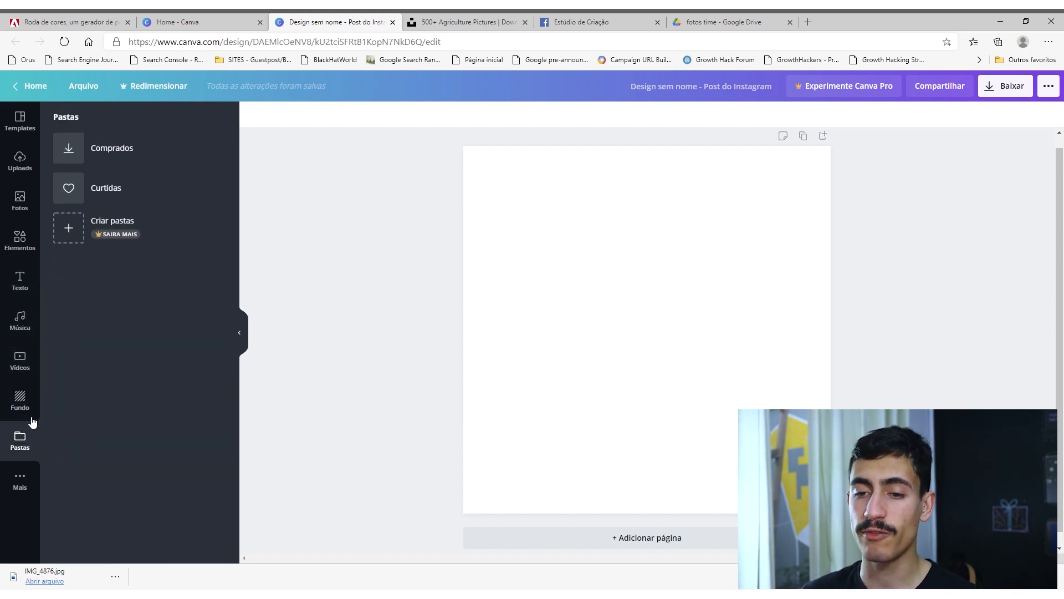
# Browse the Instagram post templates by theme, down to the full results and back to the recently used ones.
pyautogui.click(20, 134)
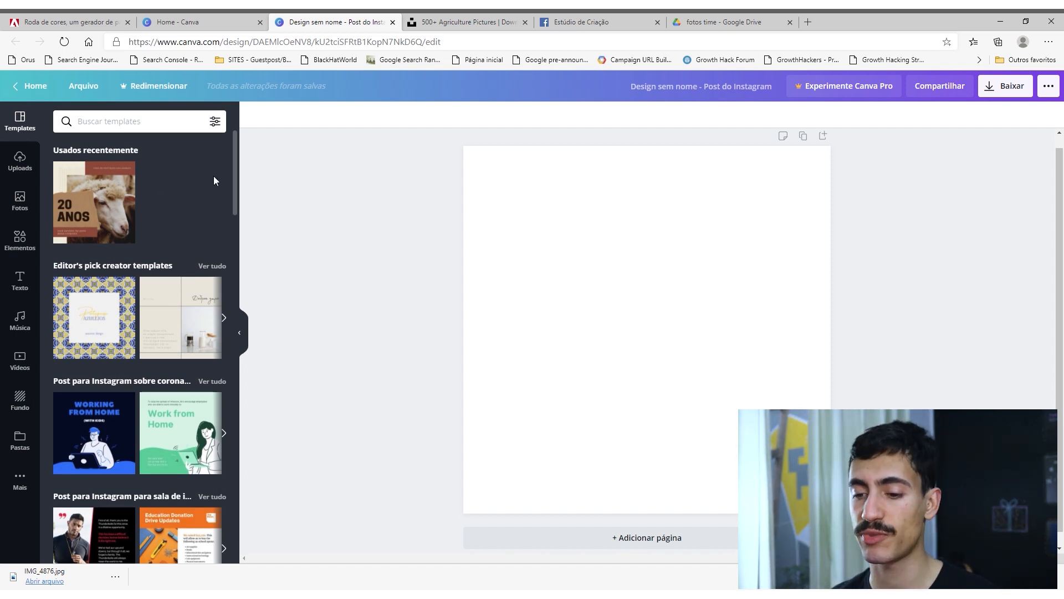
pyautogui.scroll(-5, 214, 175)
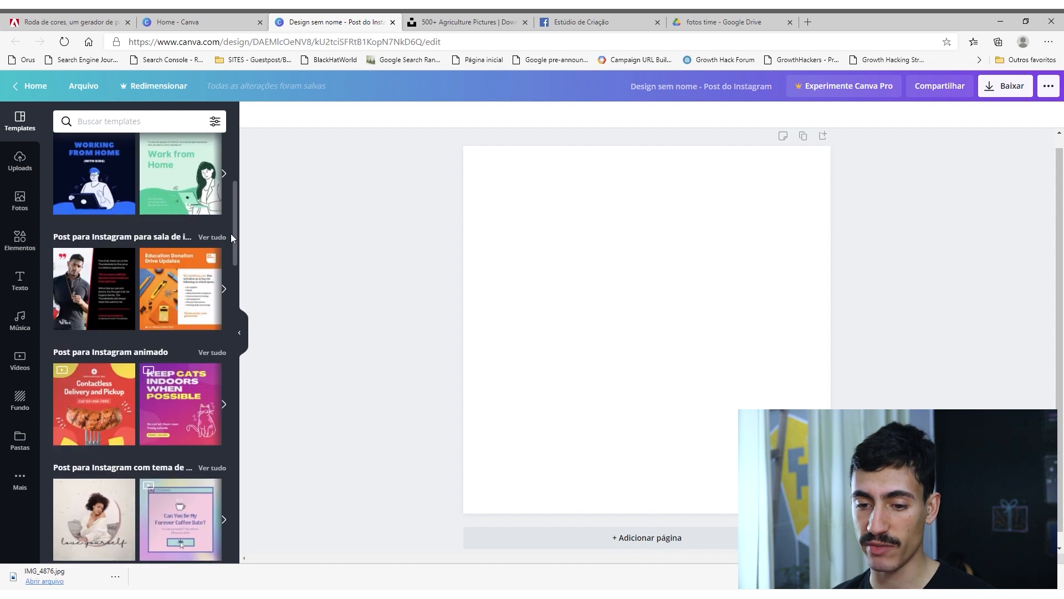
pyautogui.scroll(-20, 166, 335)
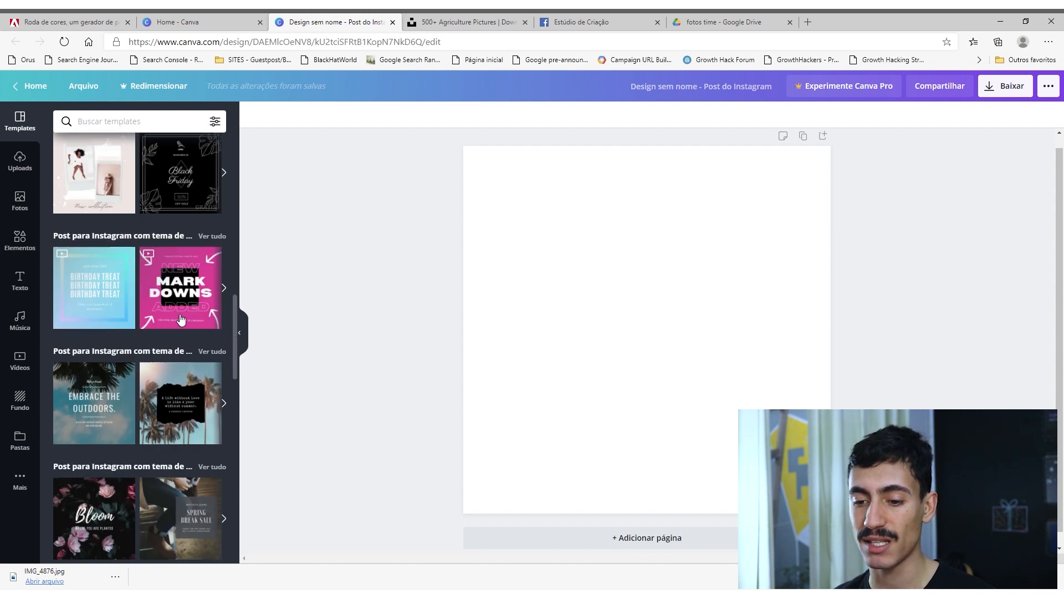
pyautogui.scroll(-15, 183, 320)
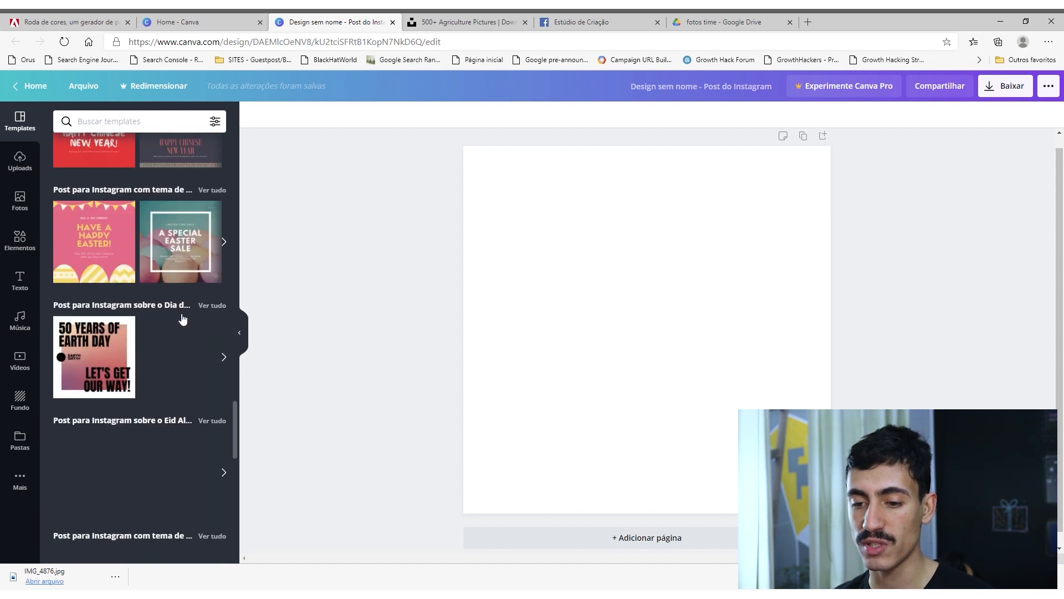
pyautogui.scroll(6, 177, 313)
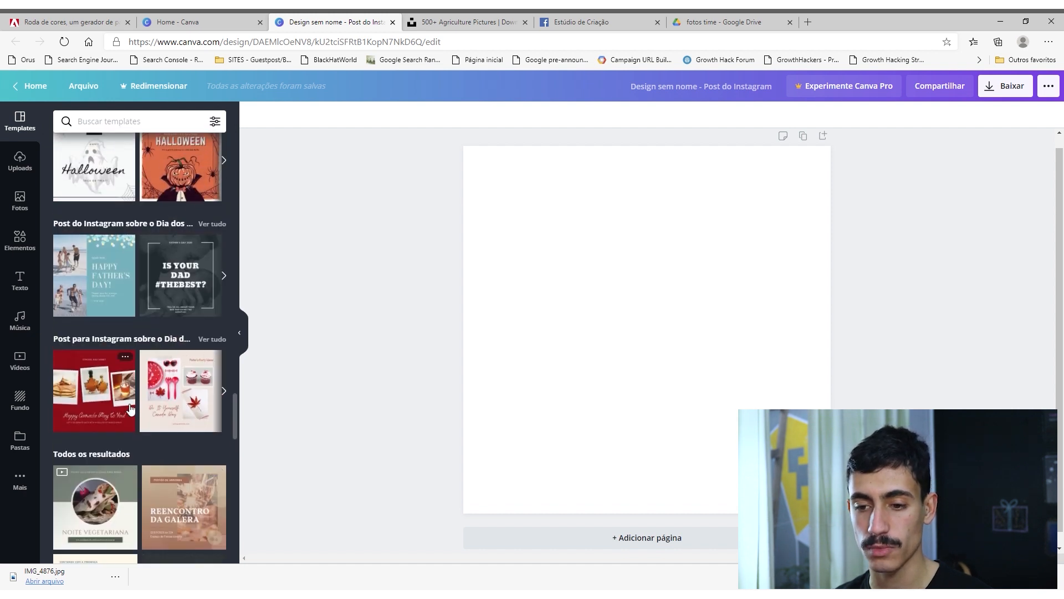
pyautogui.scroll(4, 197, 348)
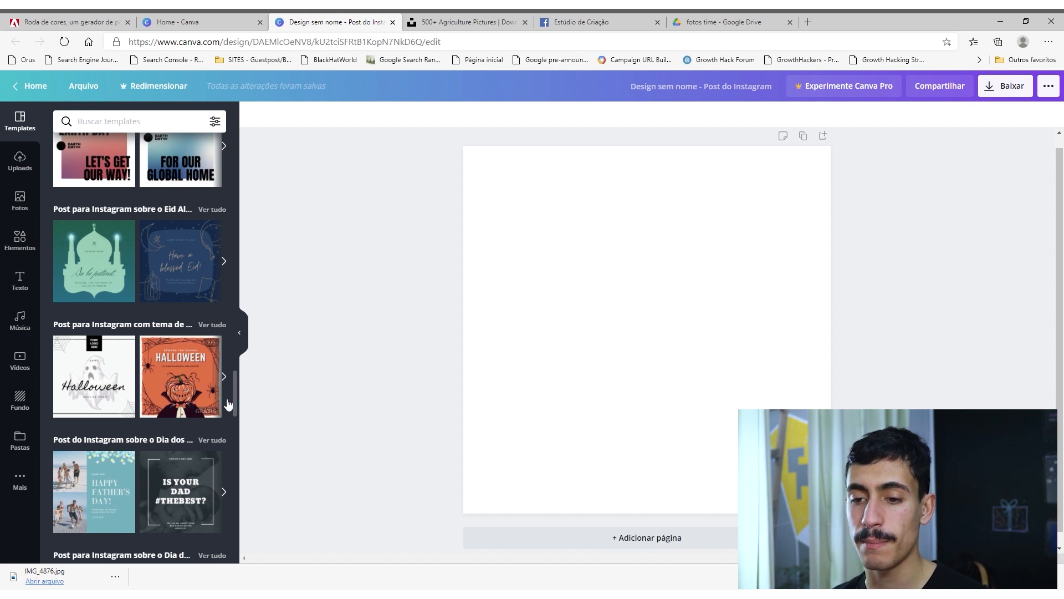
pyautogui.scroll(5, 194, 355)
pyautogui.scroll(12, 203, 341)
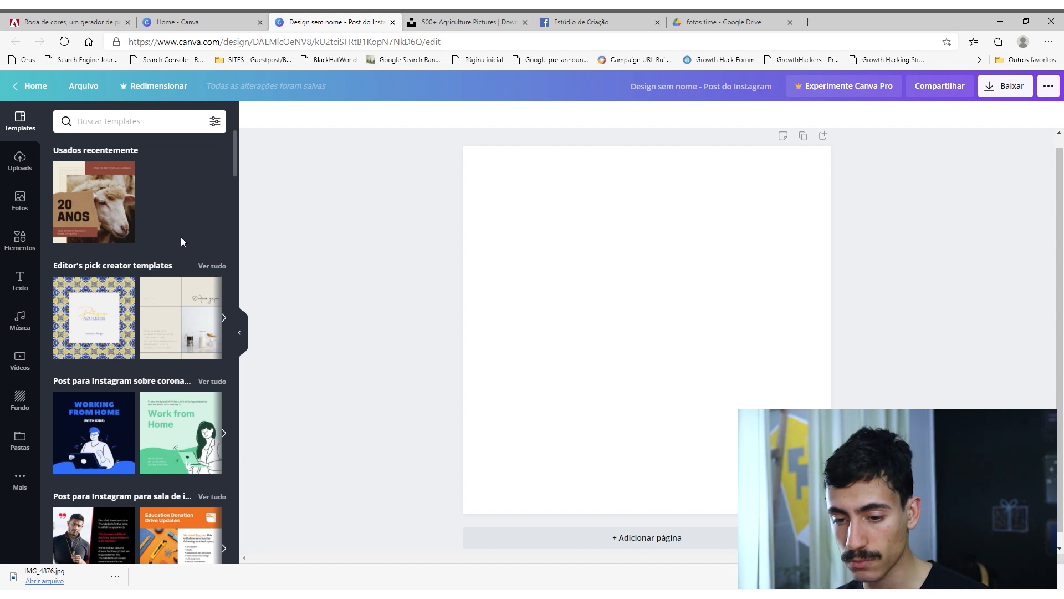
# Open the blue and white "Working from Home" template set and try its pages on the design, ending with "5. Reach out for help or resources.".
pyautogui.scroll(-2, 153, 255)
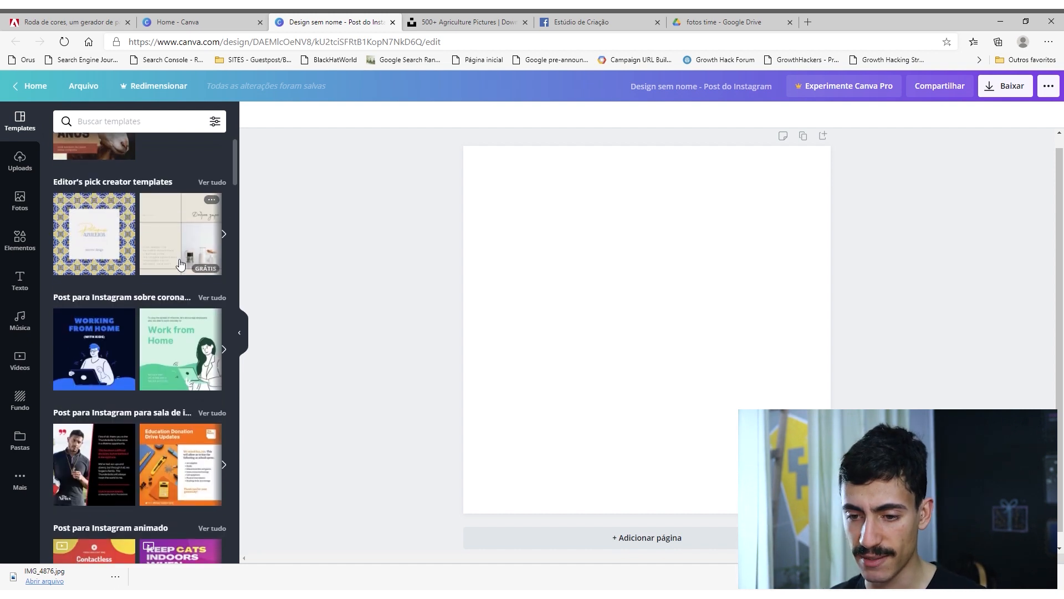
pyautogui.click(109, 333)
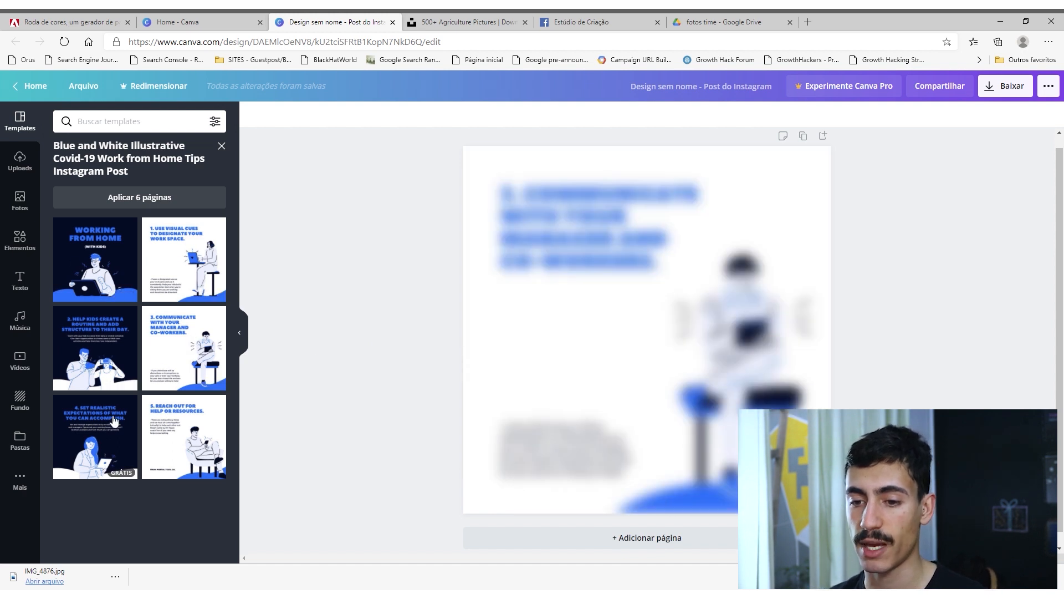
pyautogui.click(111, 262)
pyautogui.click(166, 268)
pyautogui.click(108, 326)
pyautogui.click(174, 348)
pyautogui.click(120, 418)
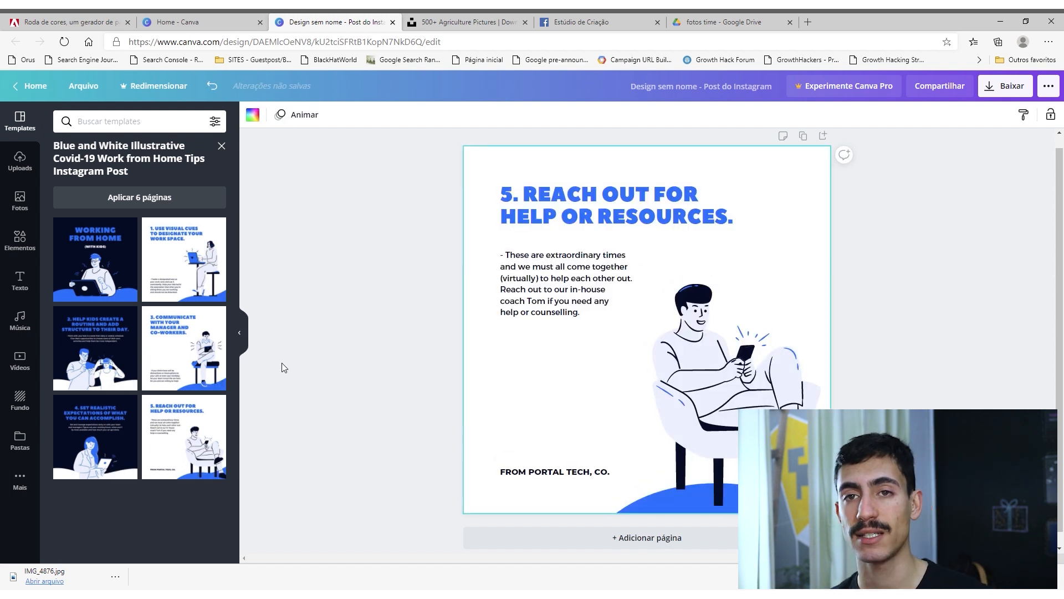
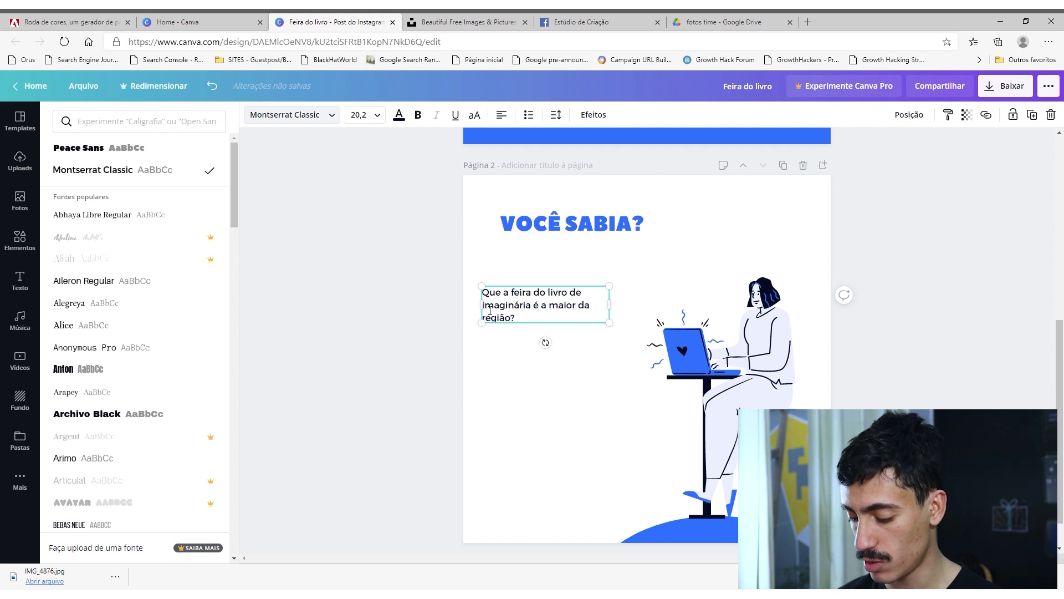
# Capitalise "Imaginária" in page 2's body text, enlarge the text box and place it directly under the "VOCÊ SABIA?" heading.
pyautogui.press('BackSpace')
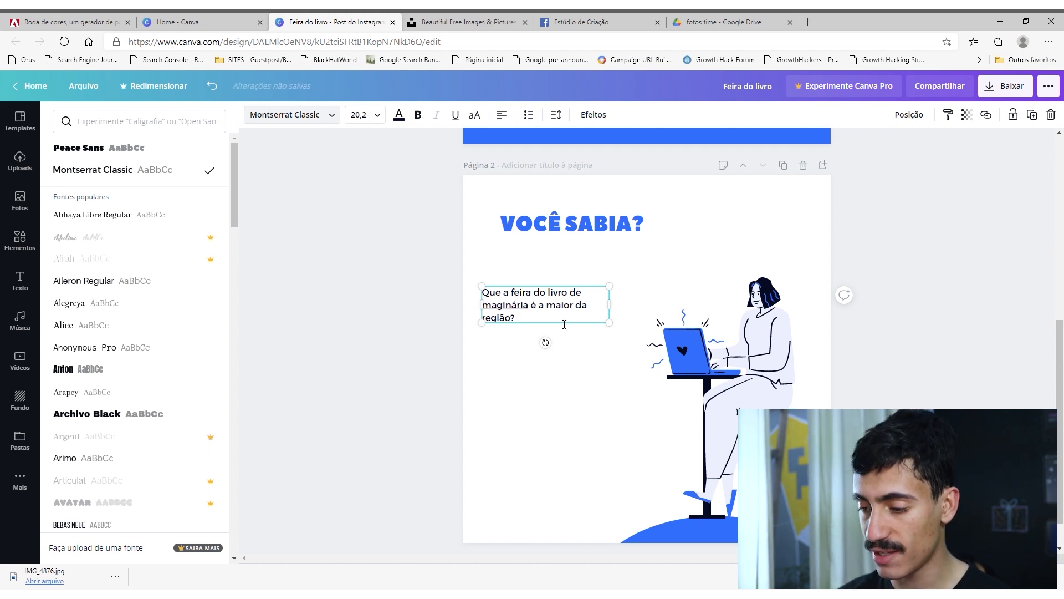
pyautogui.write('I')
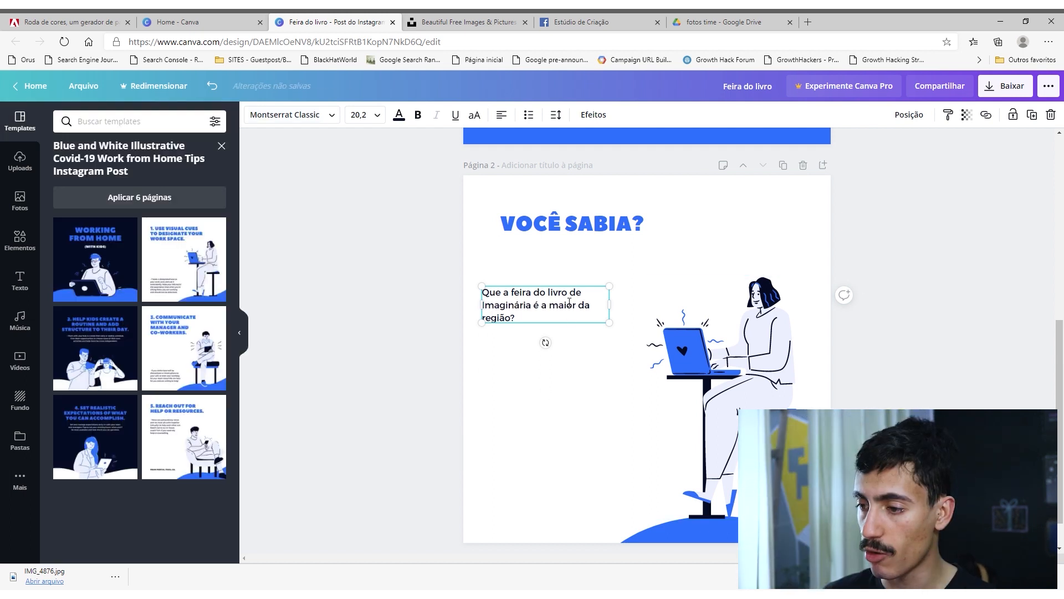
pyautogui.click(426, 292)
pyautogui.click(564, 289)
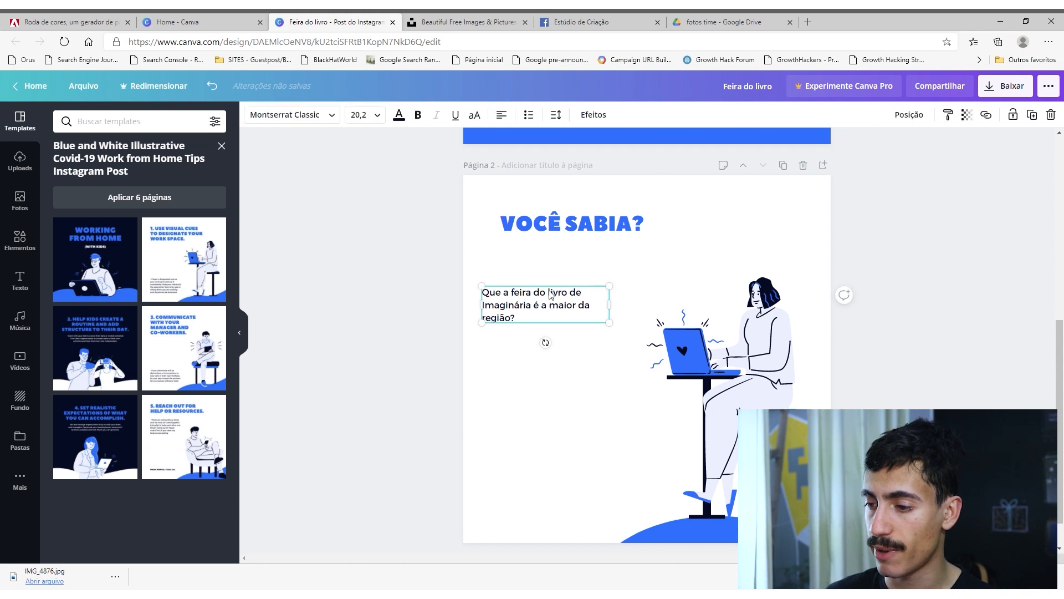
pyautogui.moveTo(609, 322); pyautogui.dragTo(710, 357)
pyautogui.moveTo(624, 346); pyautogui.dragTo(643, 309)
pyautogui.click(886, 316)
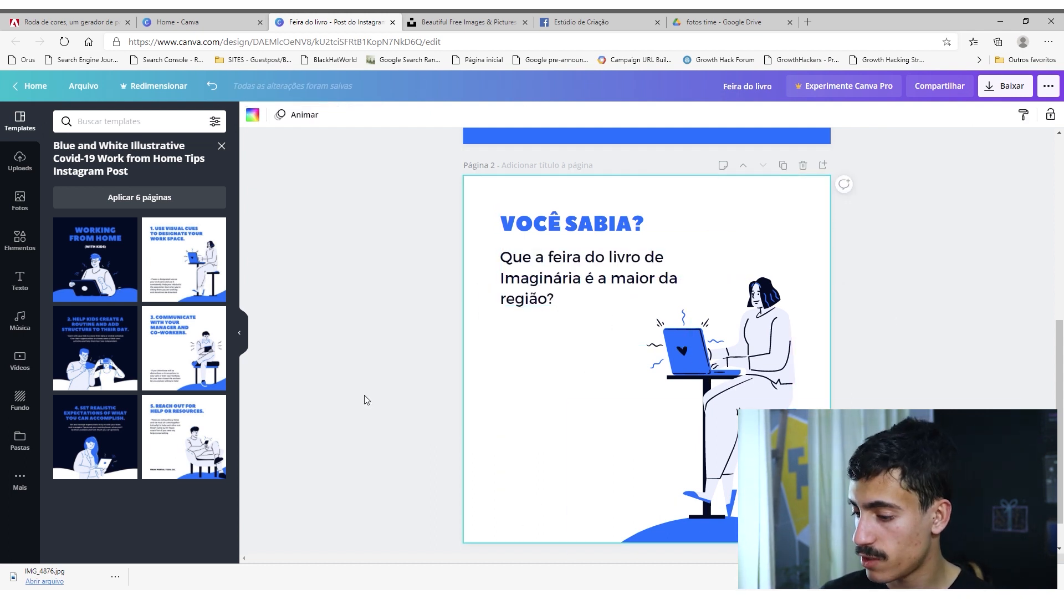
# Add a third page using the "2. Help kids create a routine" template and change its heading to "EM SEUS 20 ANOS DE HISTÓRIA".
pyautogui.scroll(-1, 634, 499)
pyautogui.click(613, 529)
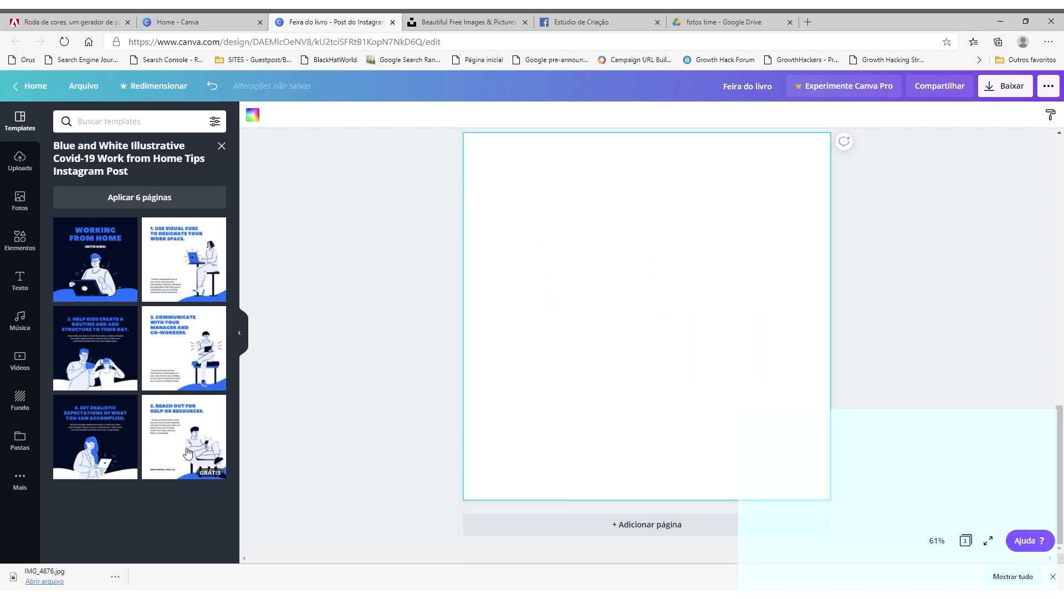
pyautogui.click(90, 367)
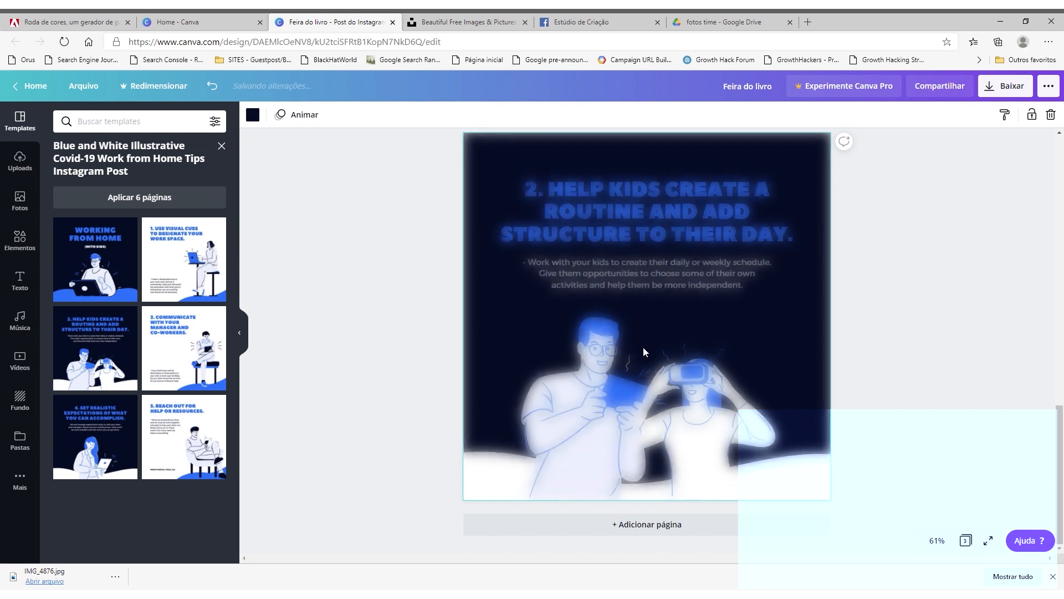
pyautogui.doubleClick(675, 215)
pyautogui.write('EM SEUS 20 ANOS DE')
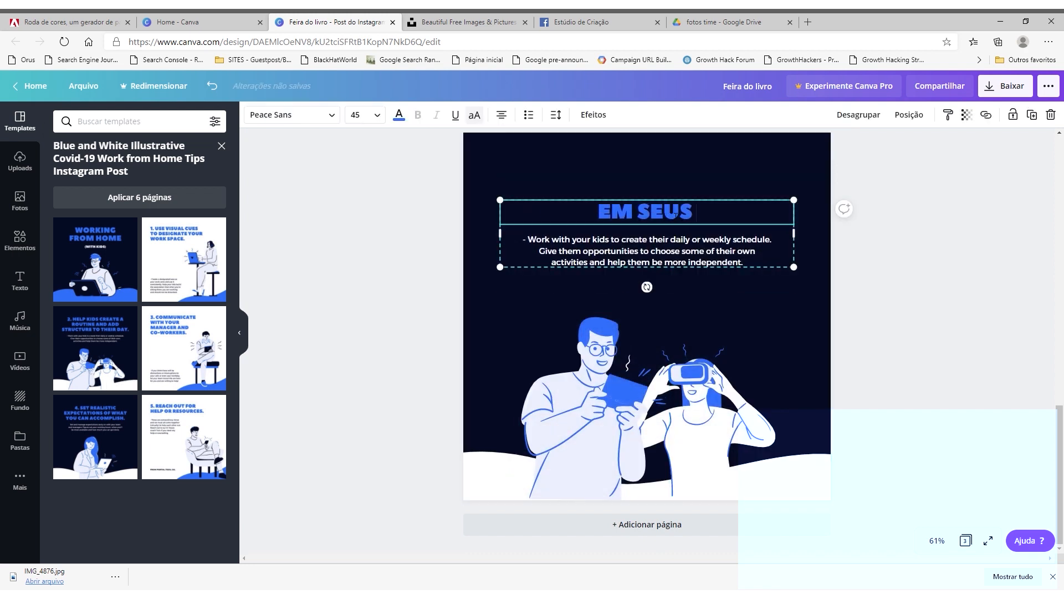
pyautogui.write(' HISTÓRIA')
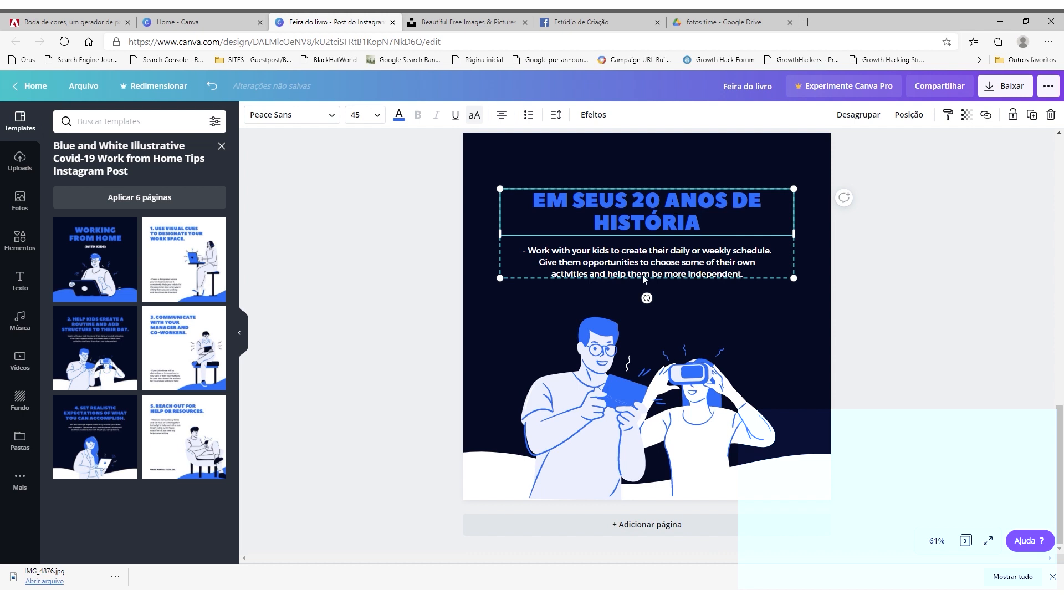
# Replace the third page's body text with "a feira já atraiu dezenas de autores famosos.".
pyautogui.doubleClick(643, 277)
pyautogui.write('A feira')
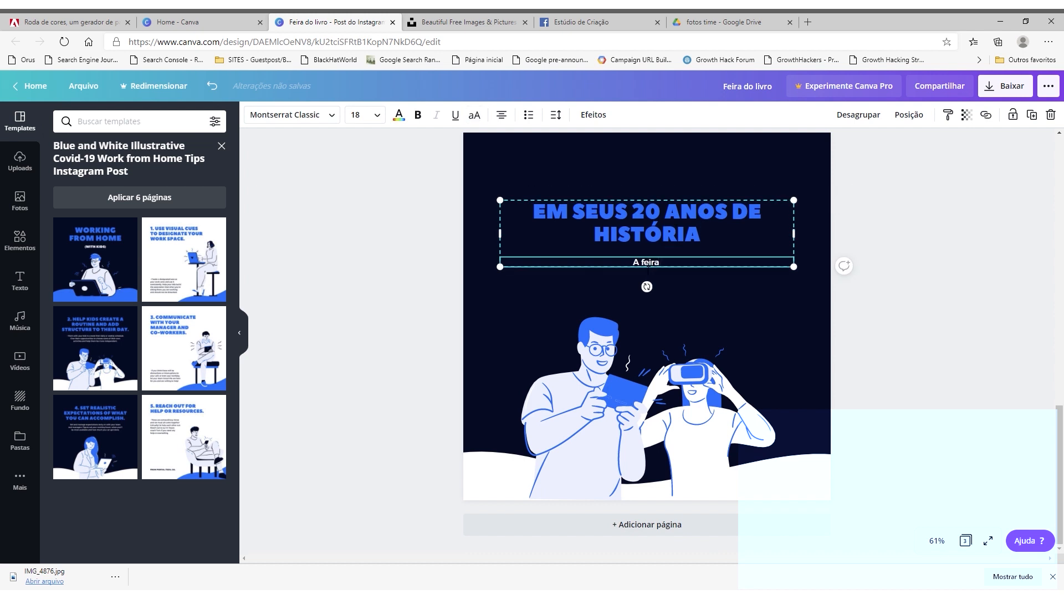
pyautogui.write(' já atraiu dezenas de autores df')
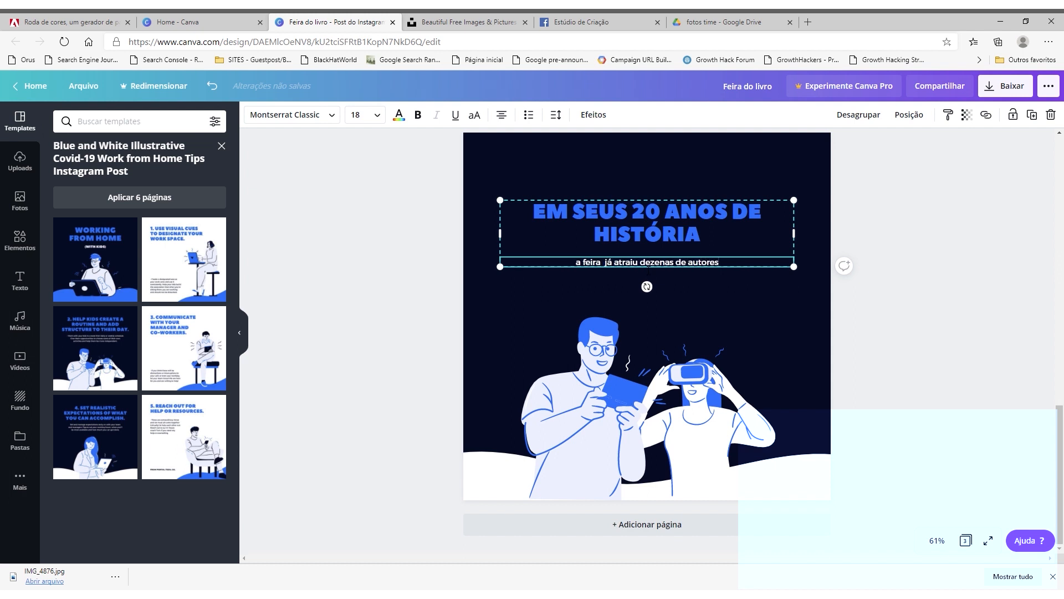
pyautogui.press('BackSpace')
pyautogui.press('BackSpace')
pyautogui.write('famoso')
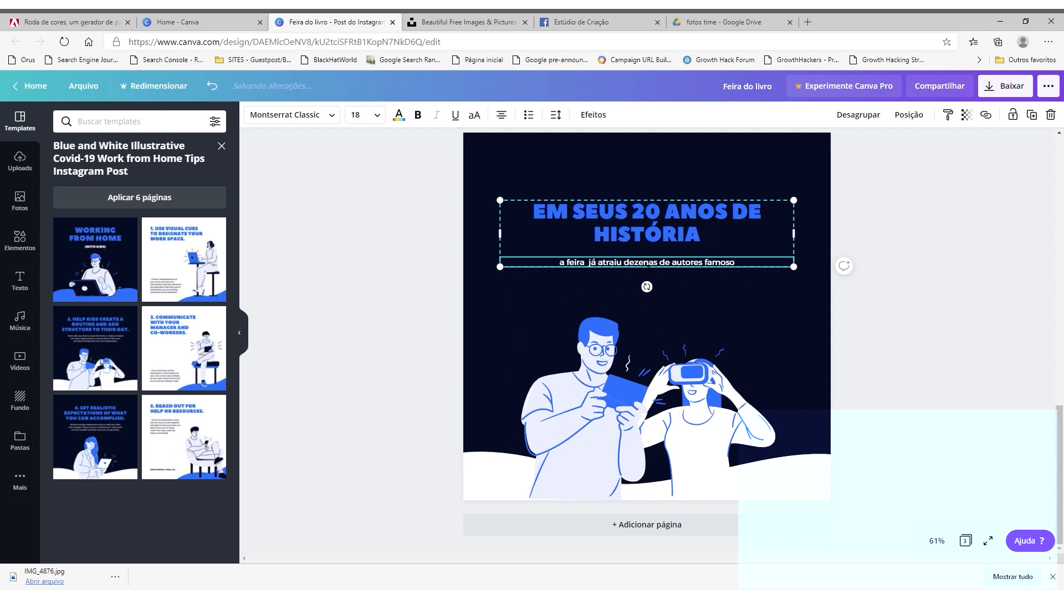
pyautogui.write('s, in')
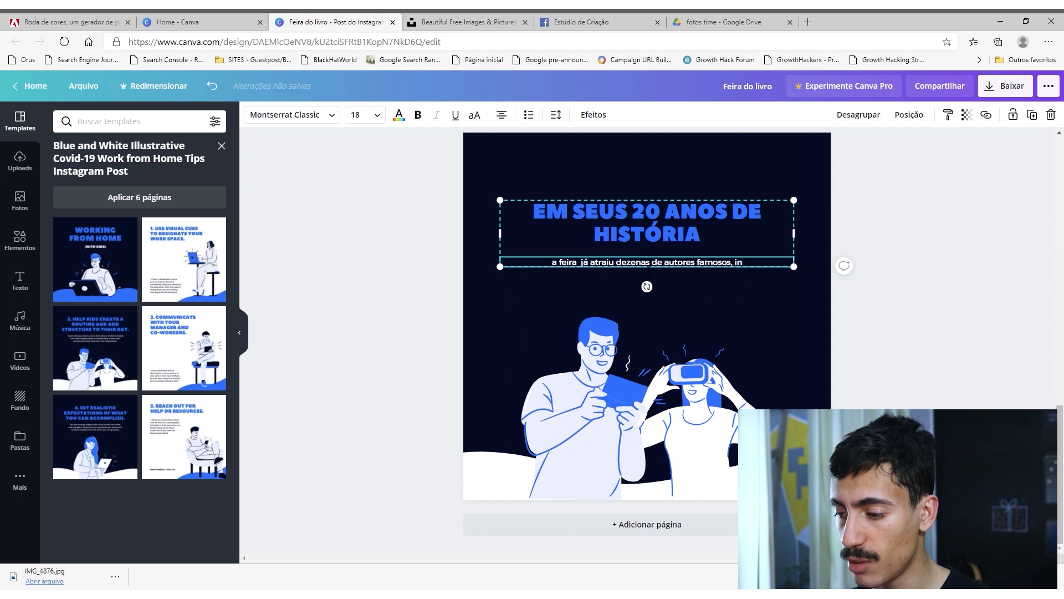
pyautogui.press('BackSpace')
pyautogui.press('BackSpace')
pyautogui.press('BackSpace')
pyautogui.write('.')
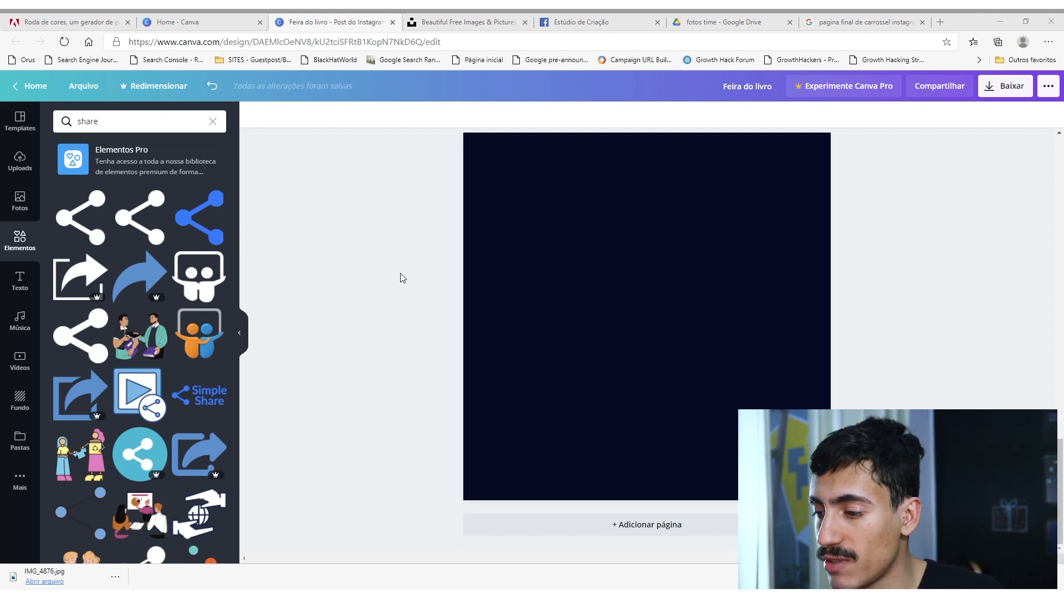
# Add the uploaded house logo to the blank dark page, shrink it and centre it near the page's lower edge.
pyautogui.moveTo(379, 347); pyautogui.dragTo(743, 235)
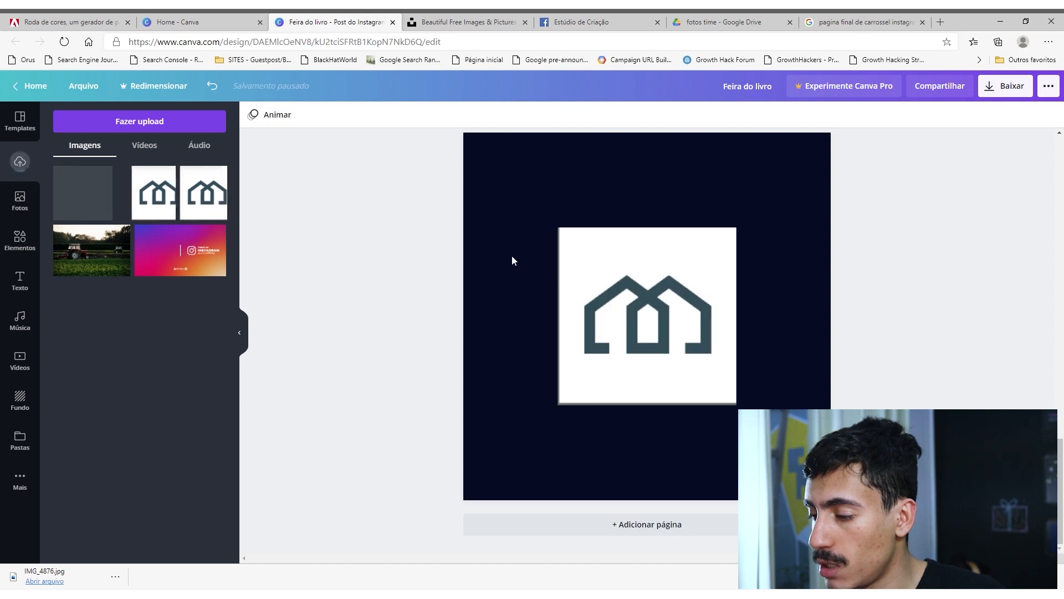
pyautogui.moveTo(705, 179); pyautogui.dragTo(570, 289)
pyautogui.moveTo(556, 335); pyautogui.dragTo(662, 475)
# Add a title reading "GOSTOU?" to the dark page and move it slightly above the page's middle.
pyautogui.click(29, 276)
pyautogui.click(136, 179)
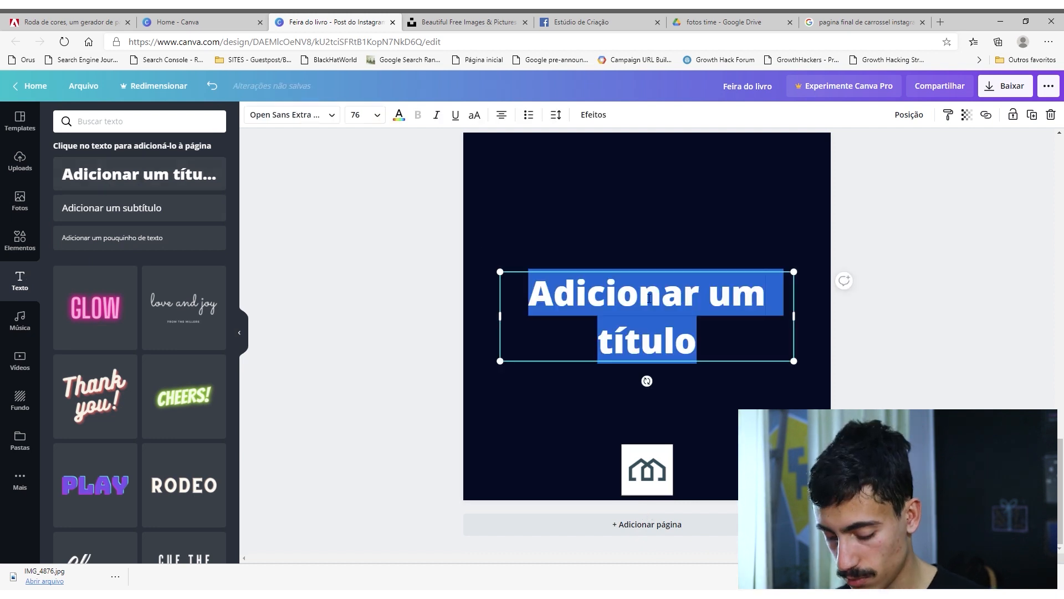
pyautogui.press('BackSpace')
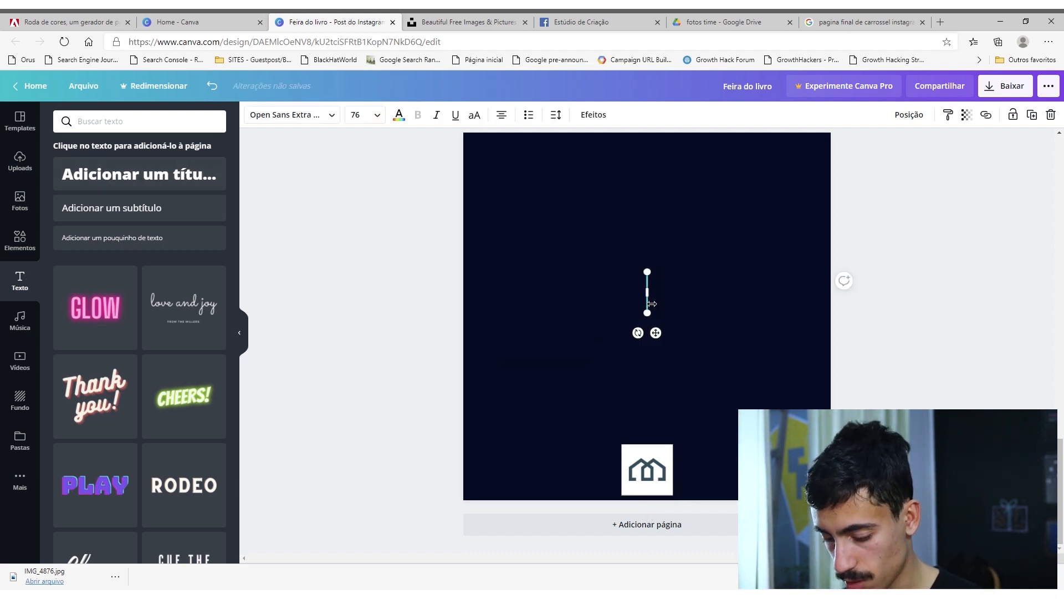
pyautogui.write('gostou')
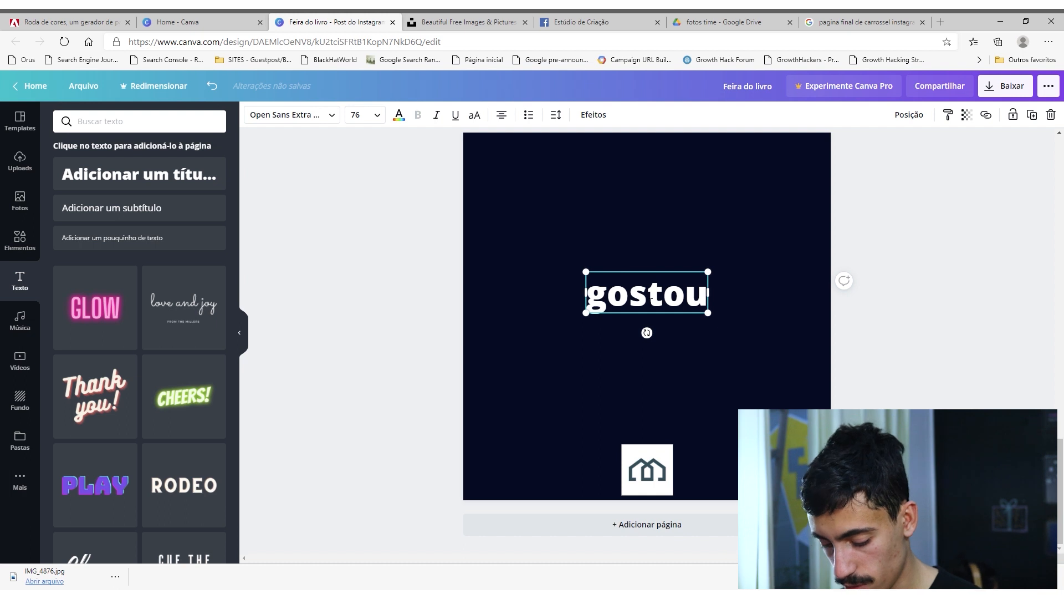
pyautogui.hotkey('ctrl', 'a')
pyautogui.write('GOSTOU?')
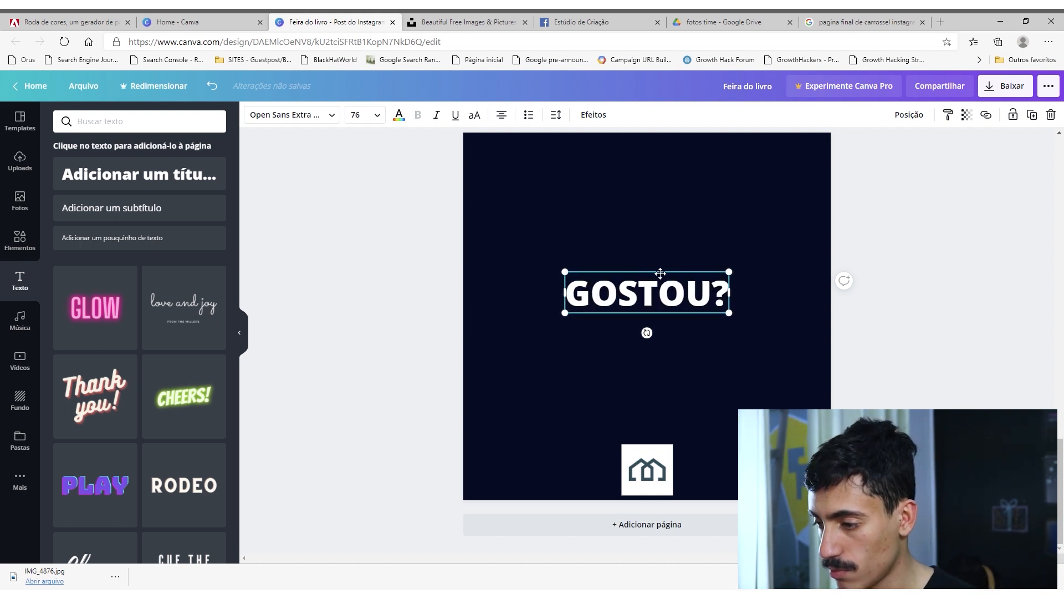
pyautogui.moveTo(660, 273); pyautogui.dragTo(660, 241)
pyautogui.click(438, 328)
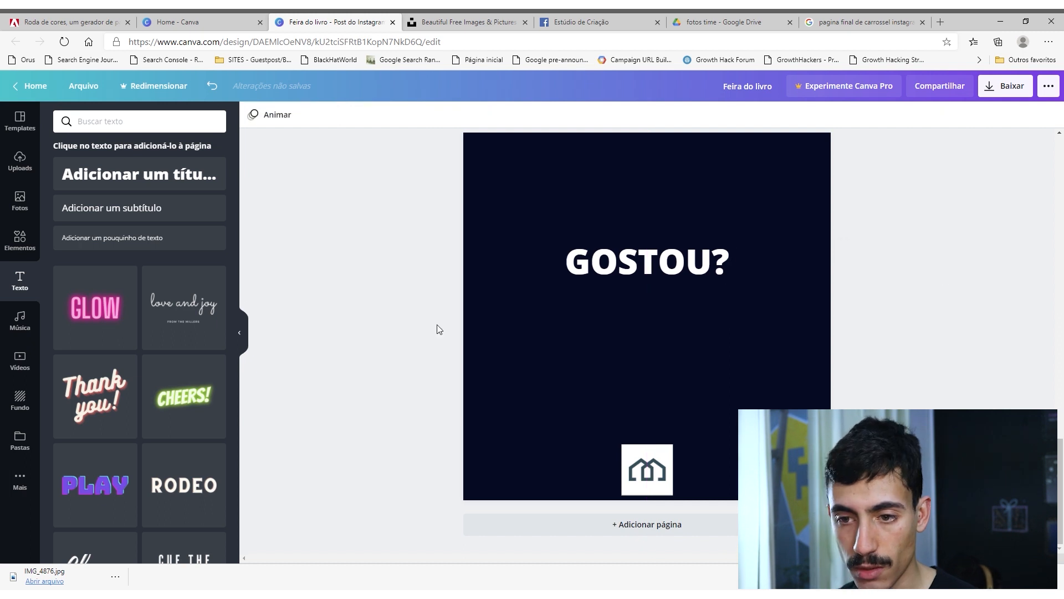
# Search the text styles for "COMPARTILHE" and the elements for "COMPARTILHAR".
pyautogui.click(129, 134)
pyautogui.write('COMPA')
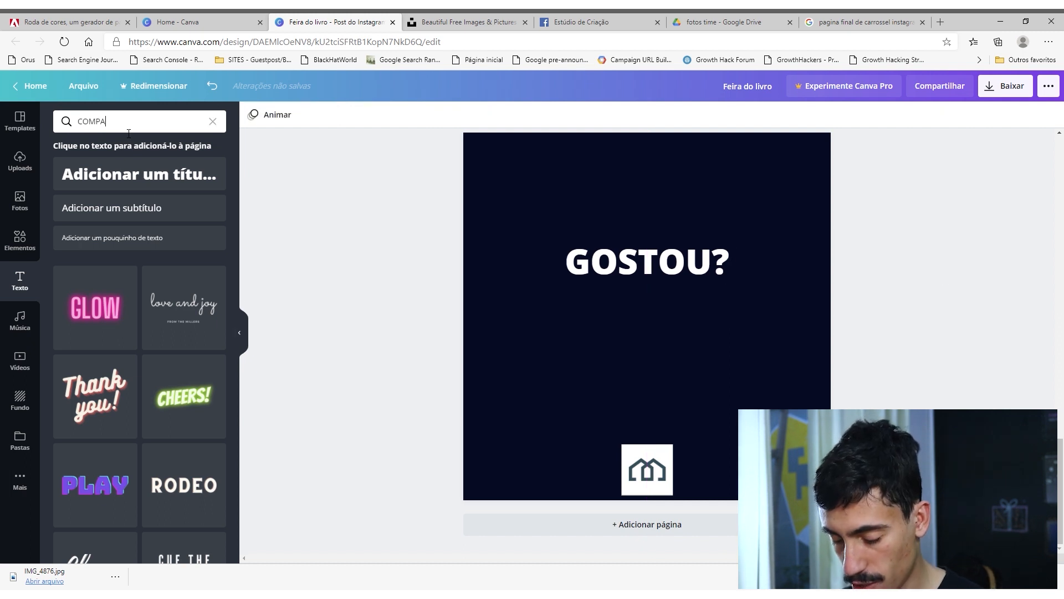
pyautogui.write('RTILHE')
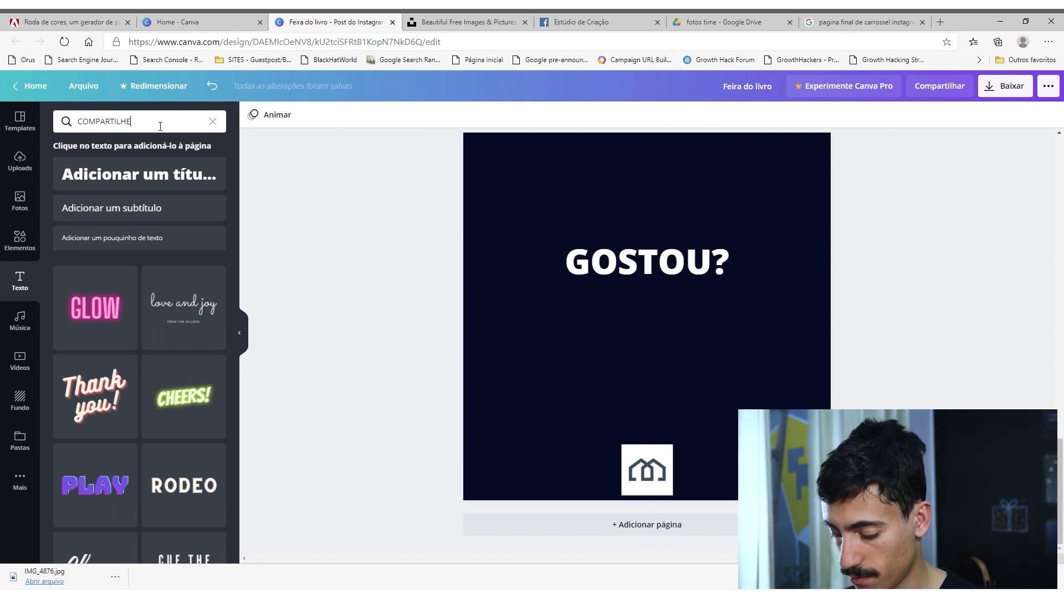
pyautogui.press('Return')
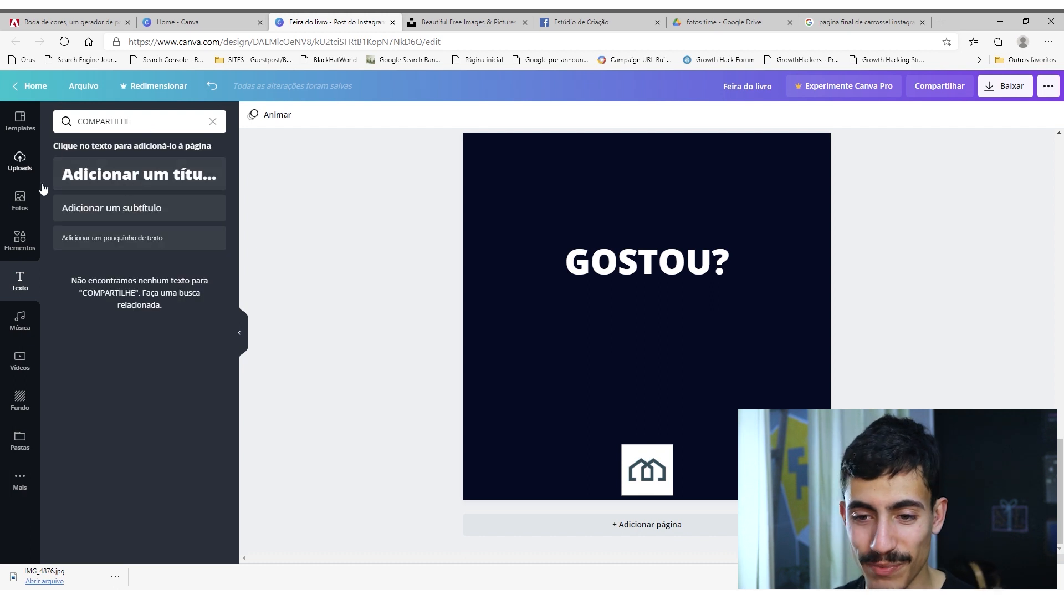
pyautogui.click(20, 240)
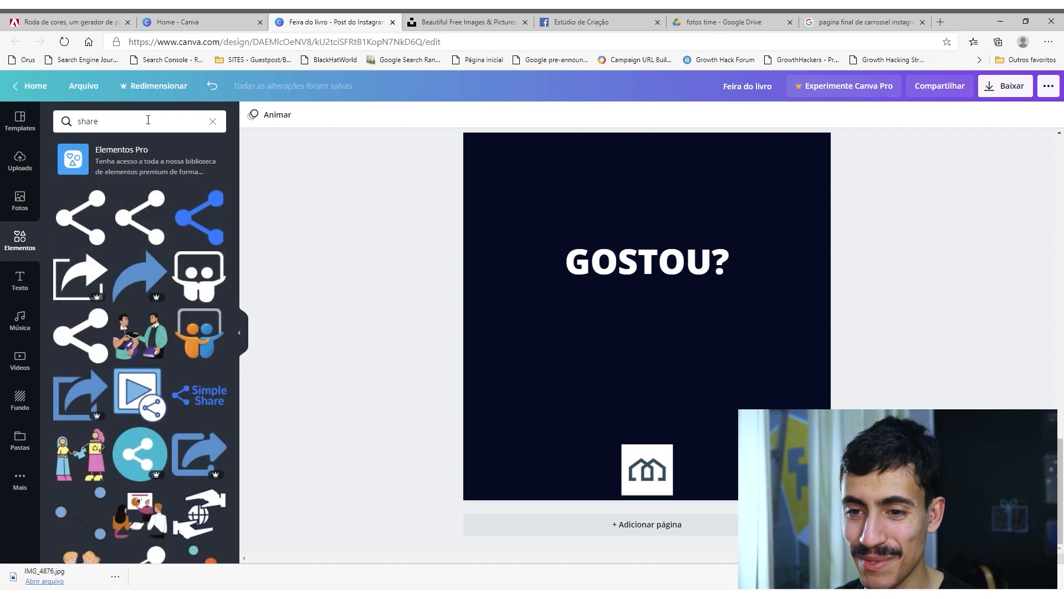
pyautogui.click(116, 131)
pyautogui.write('COMPARTILHAR')
pyautogui.press('Return')
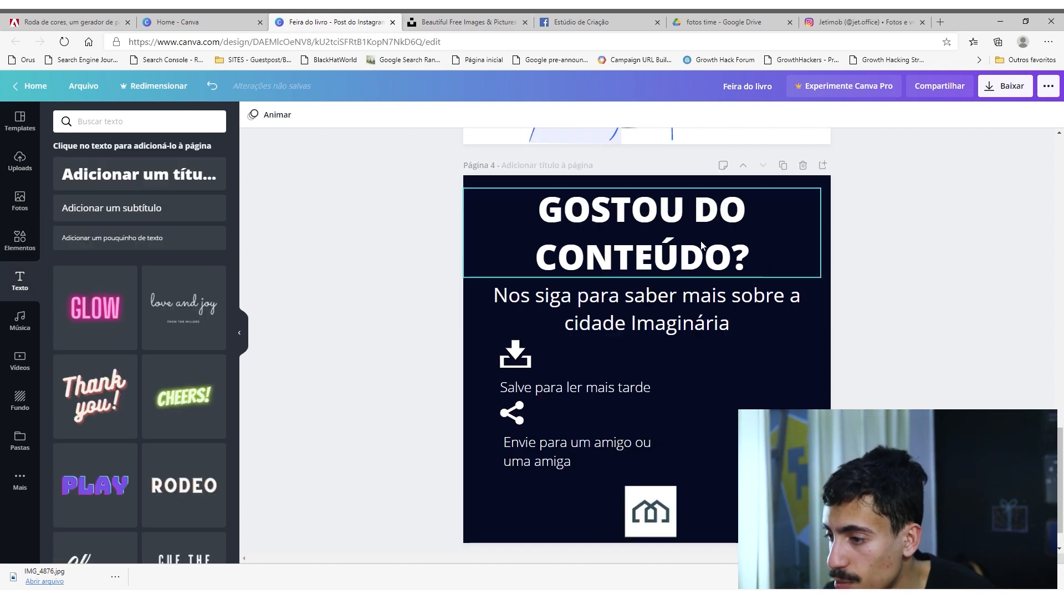
# Centre the "GOSTOU DO CONTEÚDO?" heading on page 4 and lower the logo to the page's bottom edge.
pyautogui.click(708, 244)
pyautogui.moveTo(708, 245); pyautogui.dragTo(712, 244)
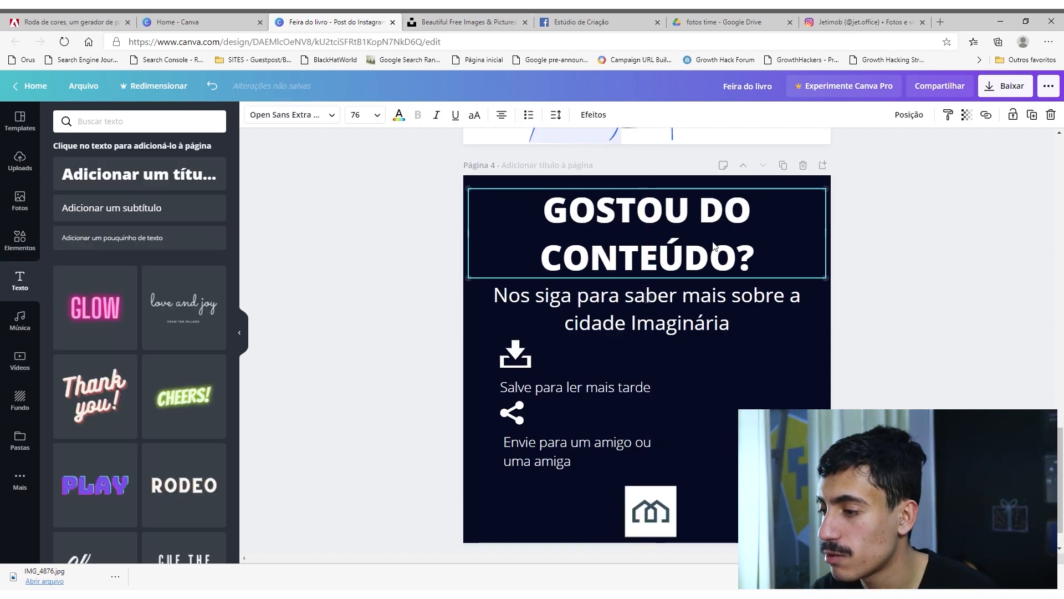
pyautogui.click(919, 231)
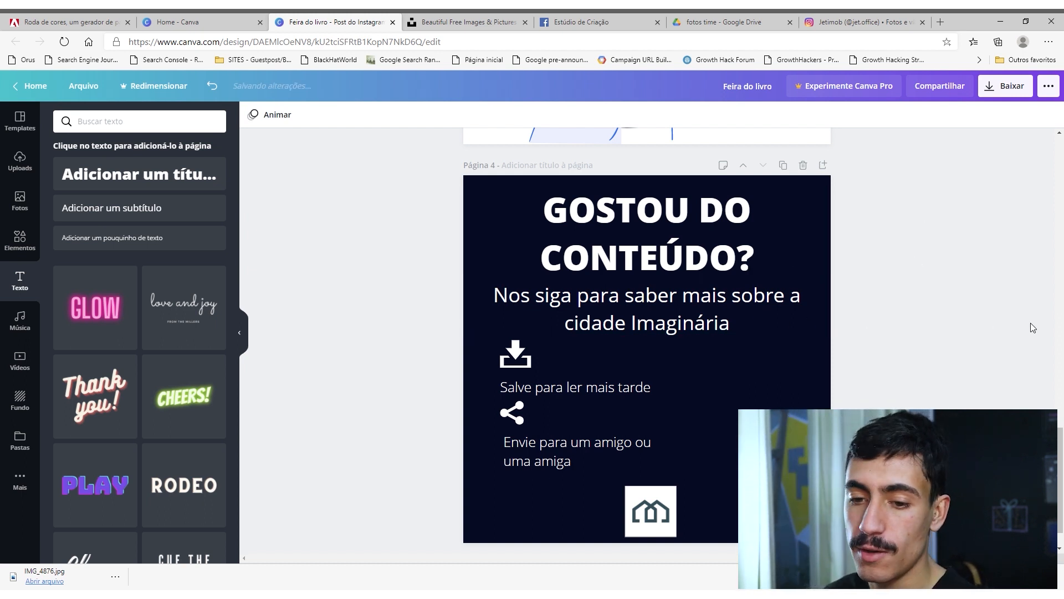
pyautogui.click(21, 241)
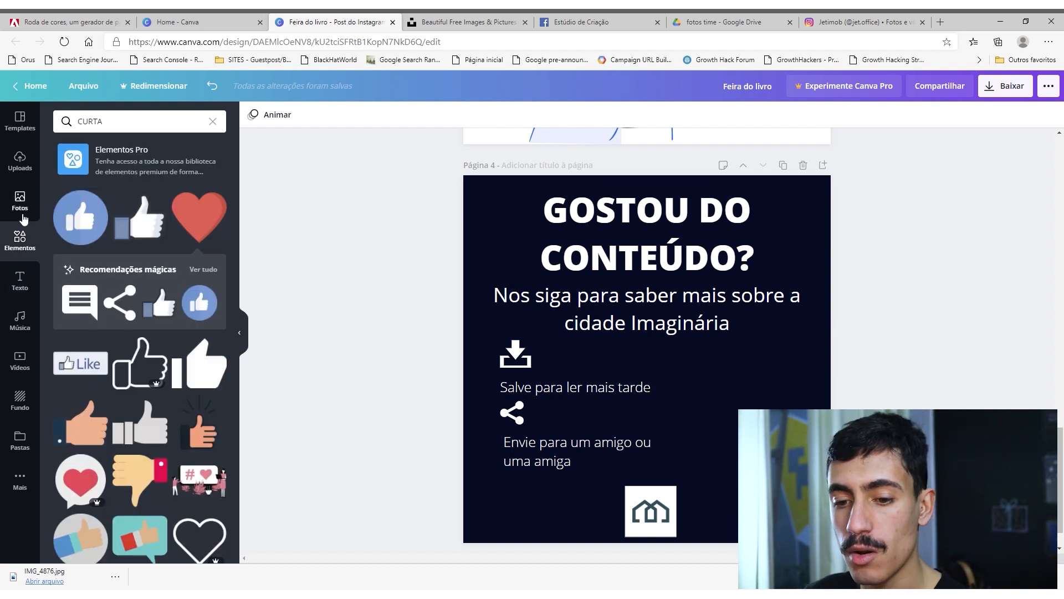
pyautogui.click(20, 282)
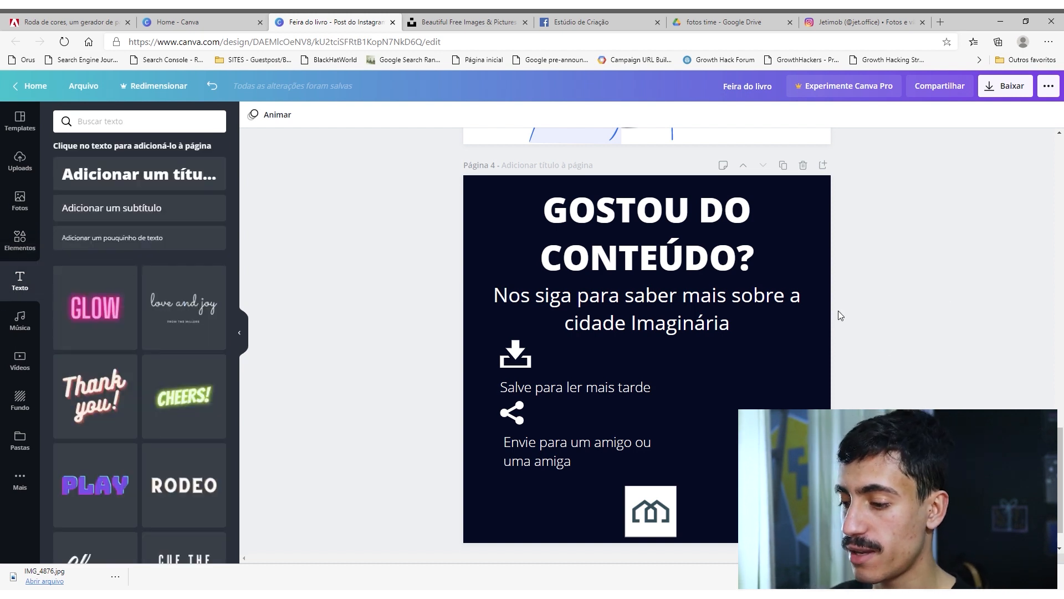
pyautogui.moveTo(656, 509); pyautogui.dragTo(657, 514)
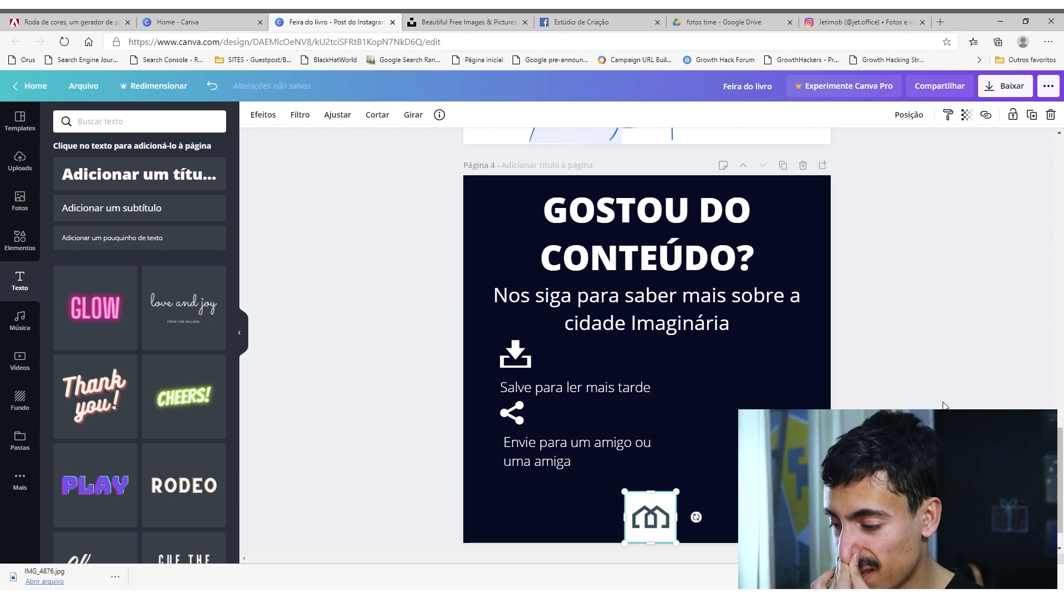
pyautogui.click(939, 406)
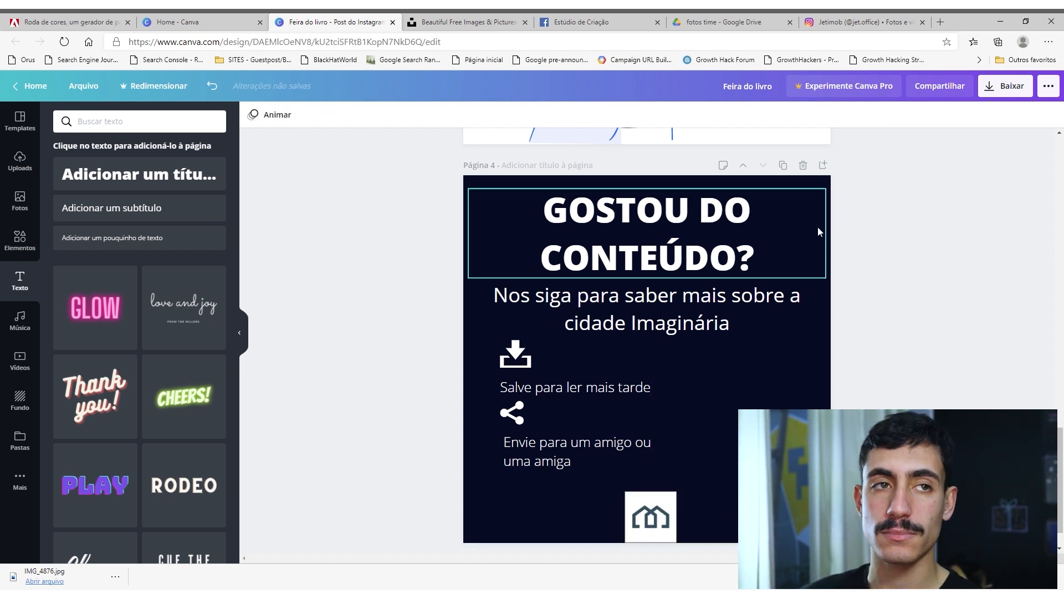
# Examine the Jetimob Instagram profile's posts, review the carousel's earlier pages and return to Canva's home page.
pyautogui.click(853, 19)
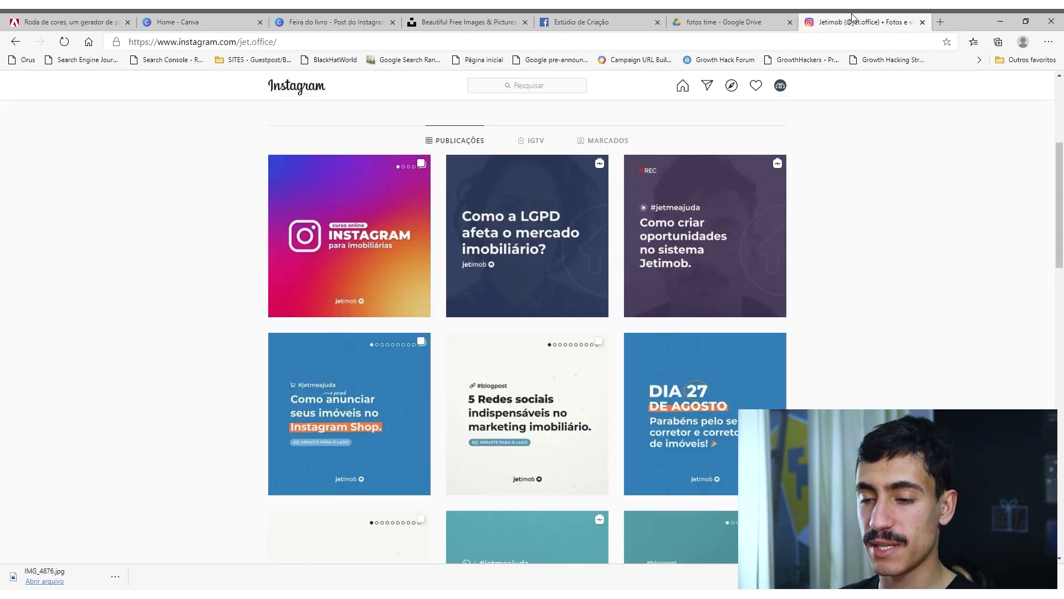
pyautogui.click(452, 21)
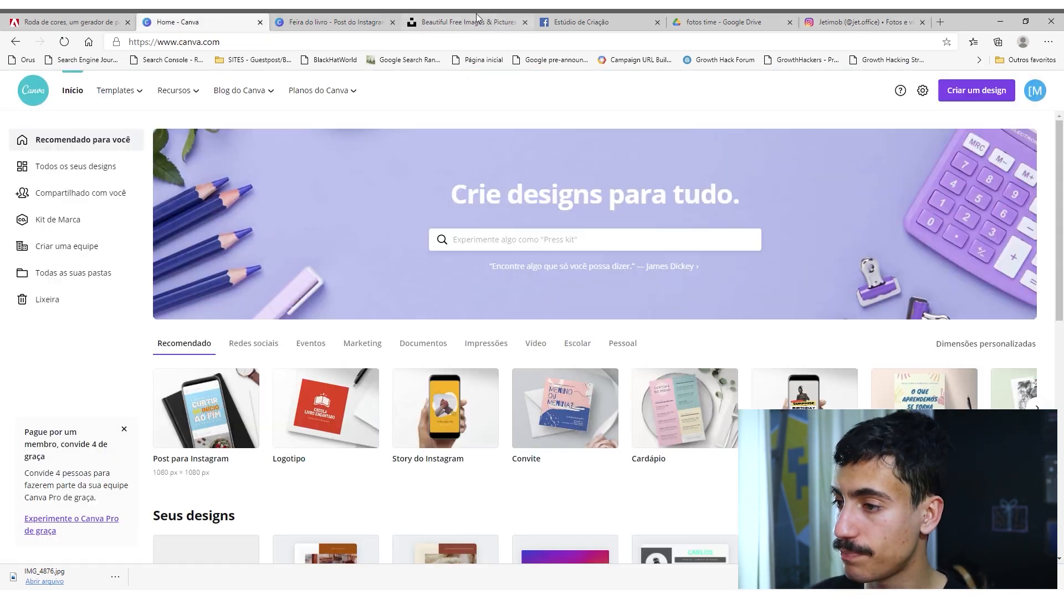
pyautogui.click(332, 21)
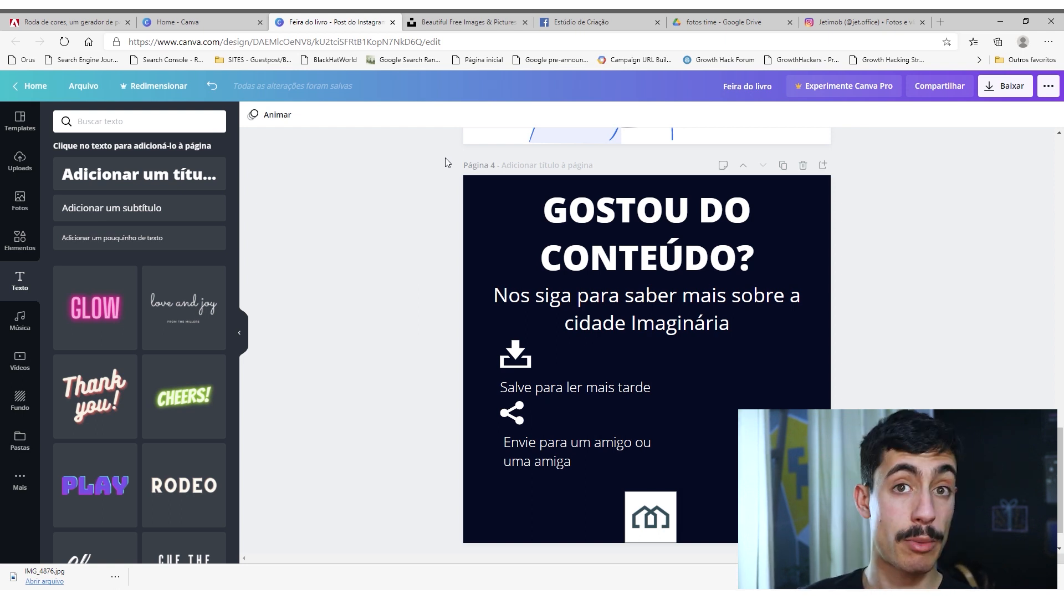
pyautogui.scroll(15, 383, 232)
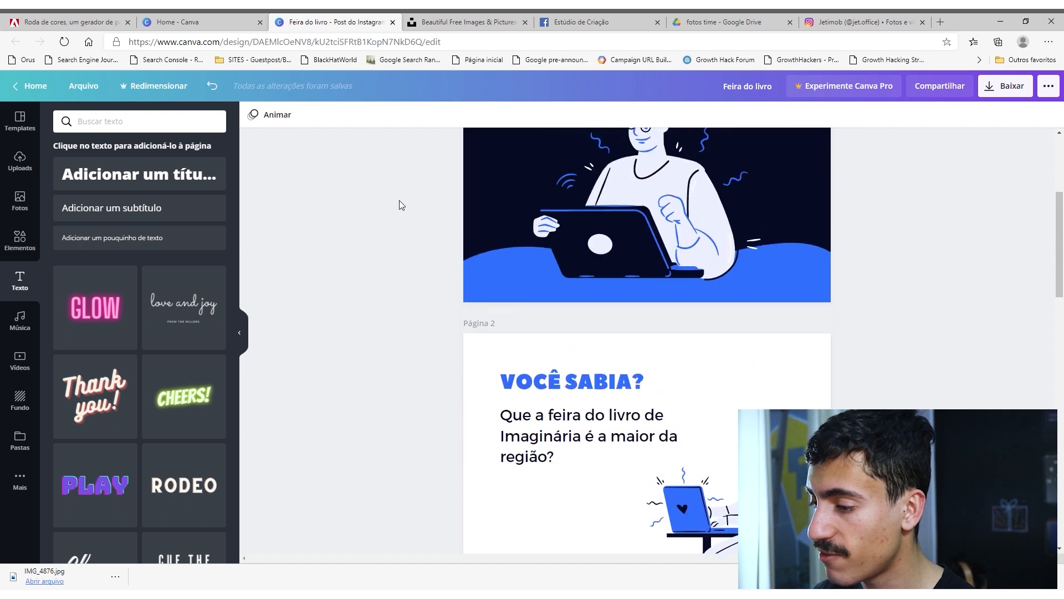
pyautogui.click(177, 21)
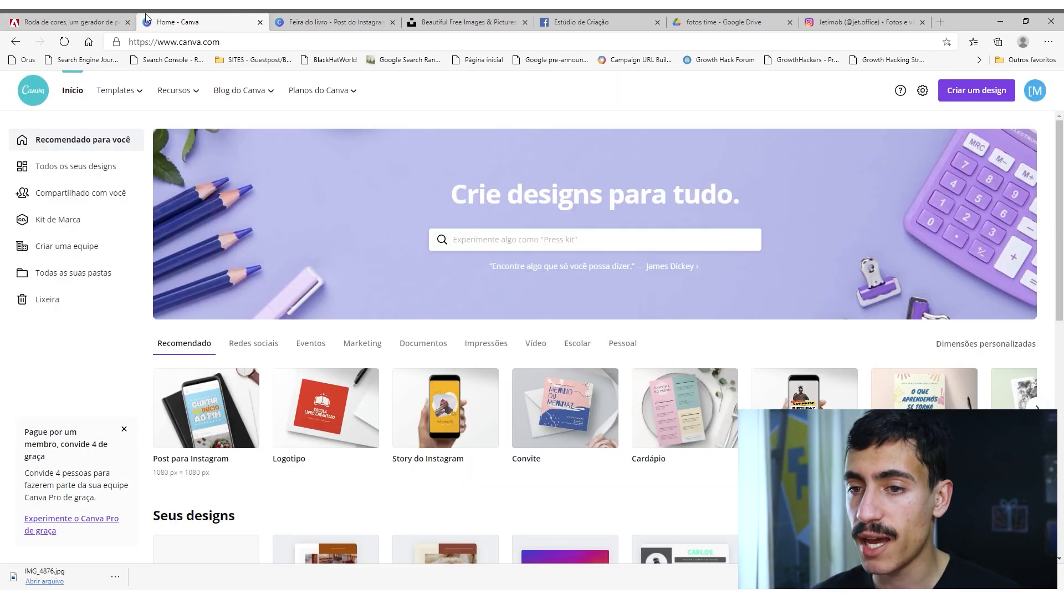
# Compare the complementary palette in Adobe Color with the carousel's pages in Canva, then return to Adobe Color.
pyautogui.click(76, 18)
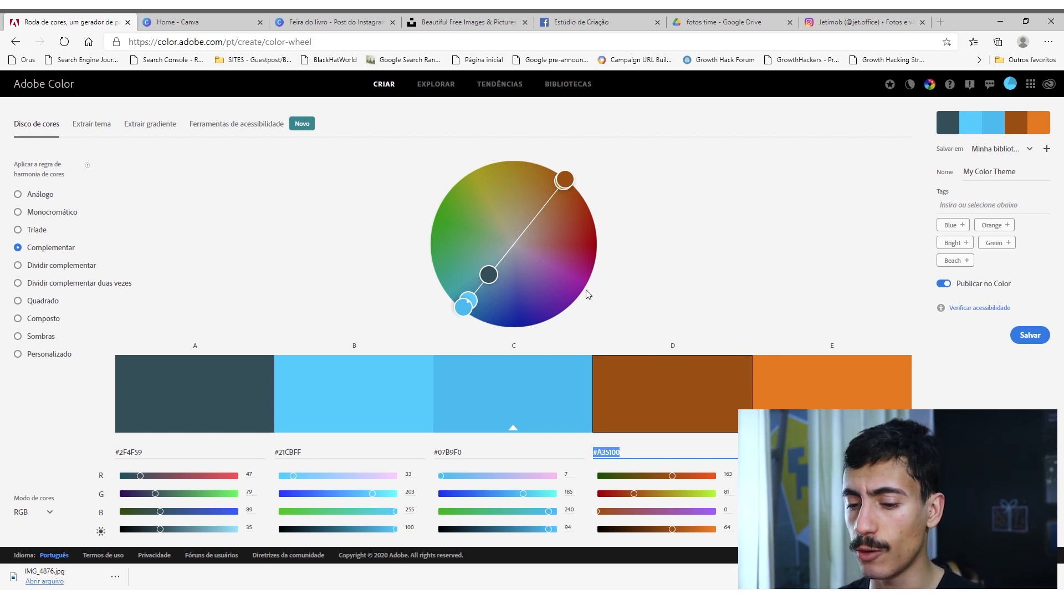
pyautogui.moveTo(115, 453); pyautogui.dragTo(294, 467)
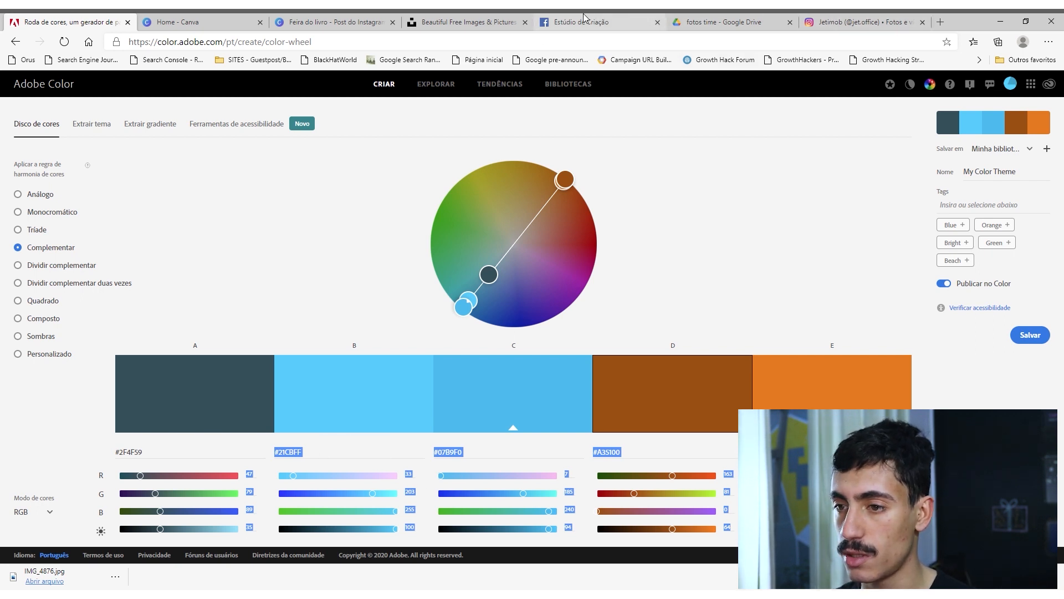
pyautogui.click(332, 21)
pyautogui.scroll(-10, 361, 246)
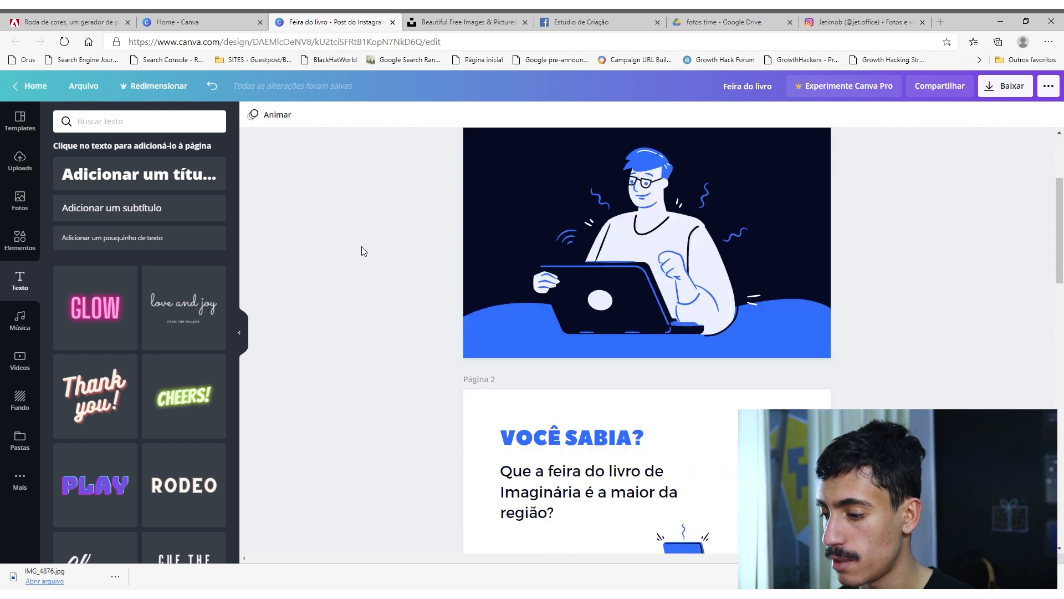
pyautogui.scroll(-10, 361, 290)
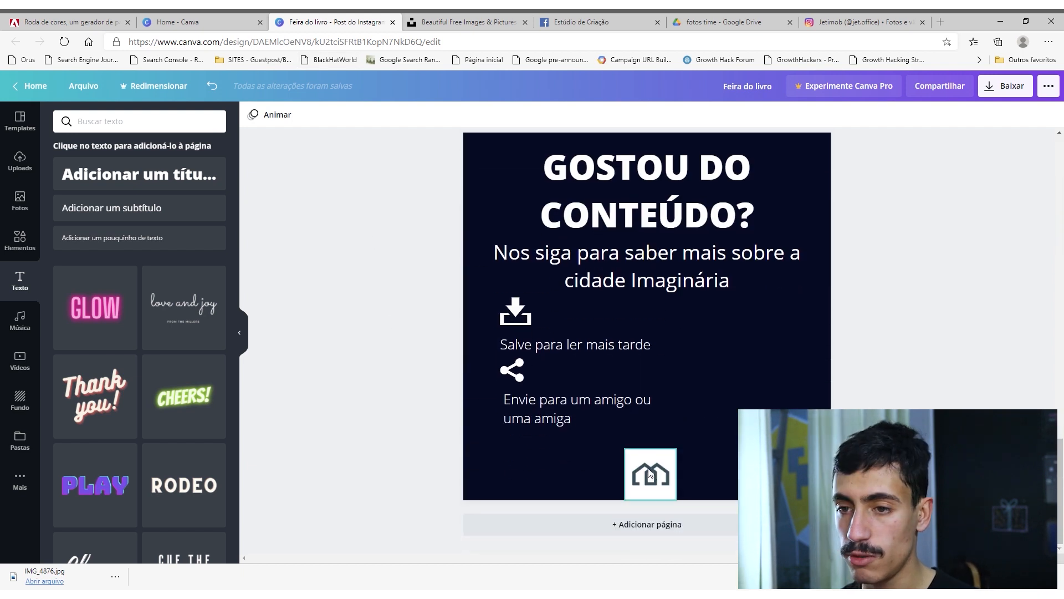
pyautogui.hotkey('ctrl', 'shift', 'Tab')
pyautogui.hotkey('ctrl', 'shift', 'Tab')
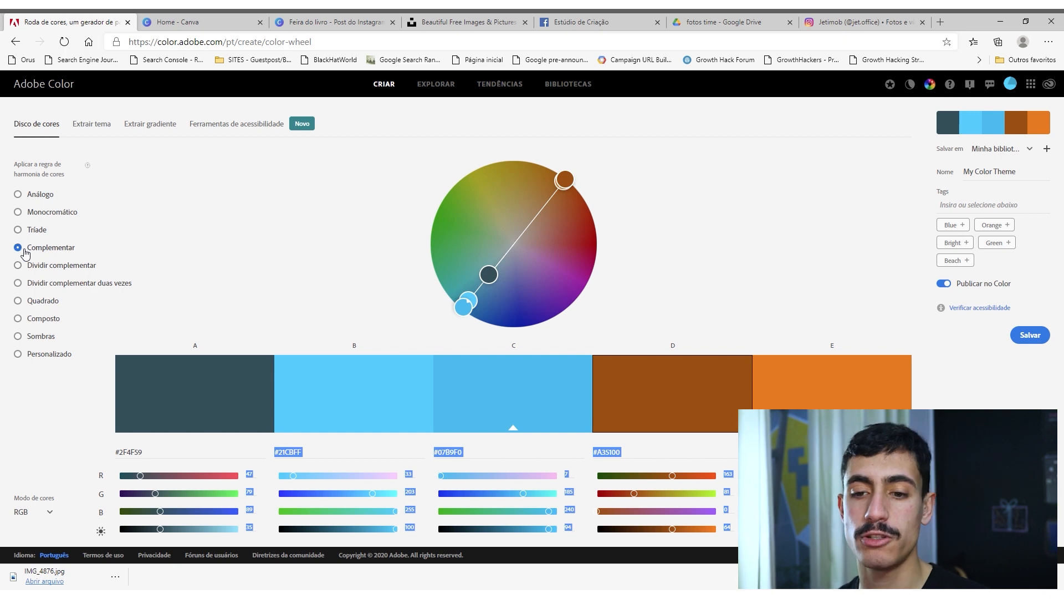
# Try the triad, analogous and monochromatic harmony rules on the colour wheel, then reapply the complementary rule.
pyautogui.click(51, 234)
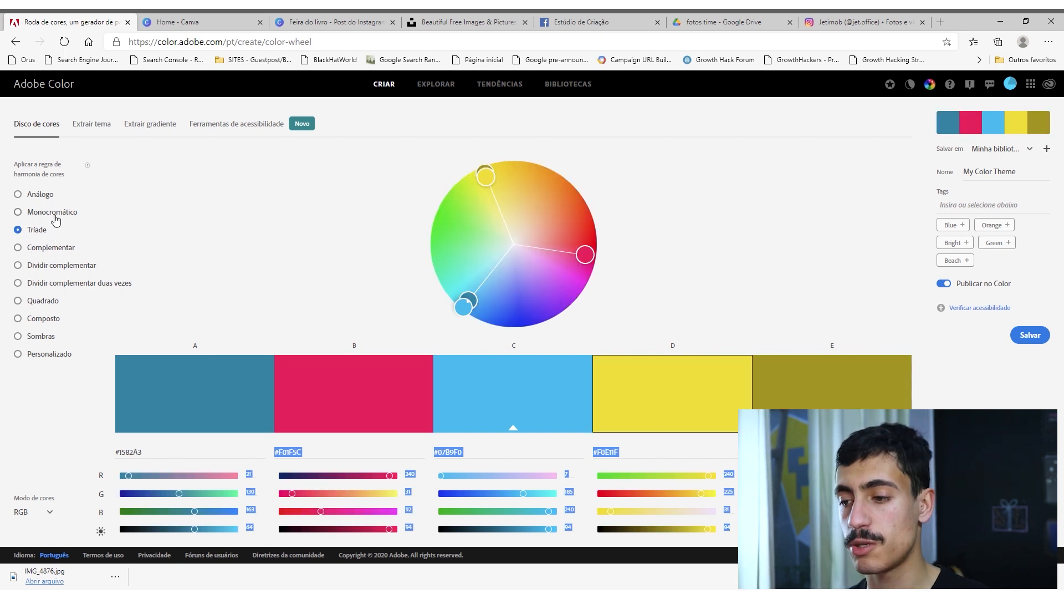
pyautogui.click(60, 215)
pyautogui.click(41, 193)
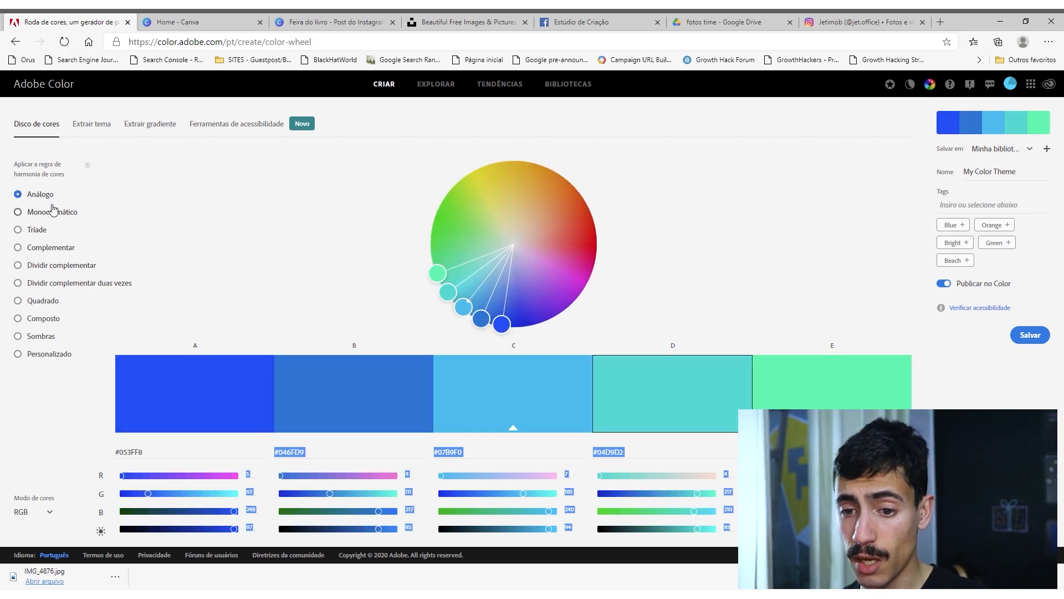
pyautogui.click(54, 212)
pyautogui.click(38, 229)
pyautogui.click(43, 247)
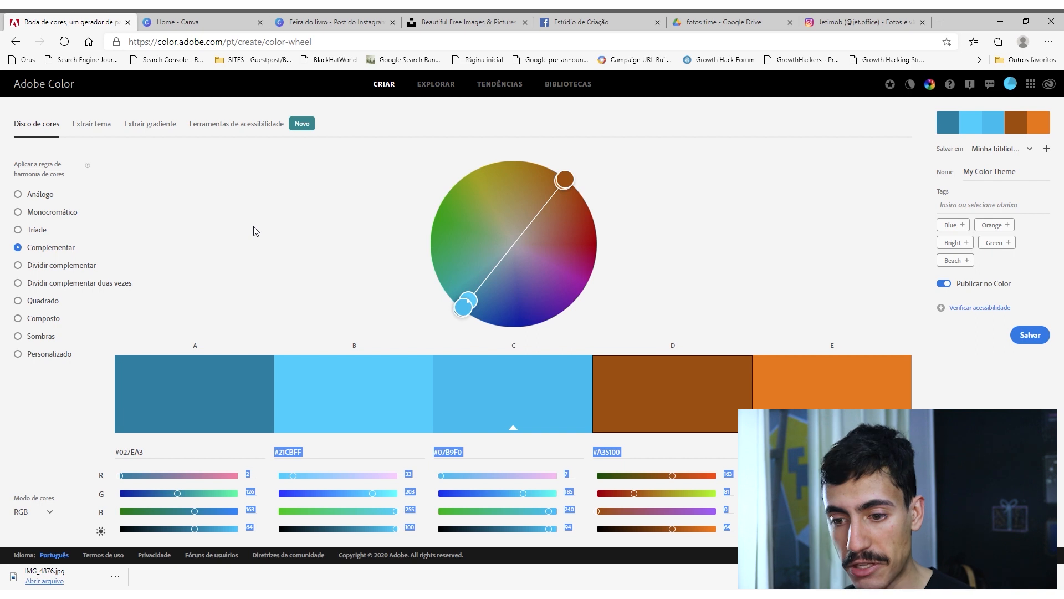
# Copy the hex code 027EA3 of colour A and switch back to the "Feira do livro" design in Canva.
pyautogui.click(233, 223)
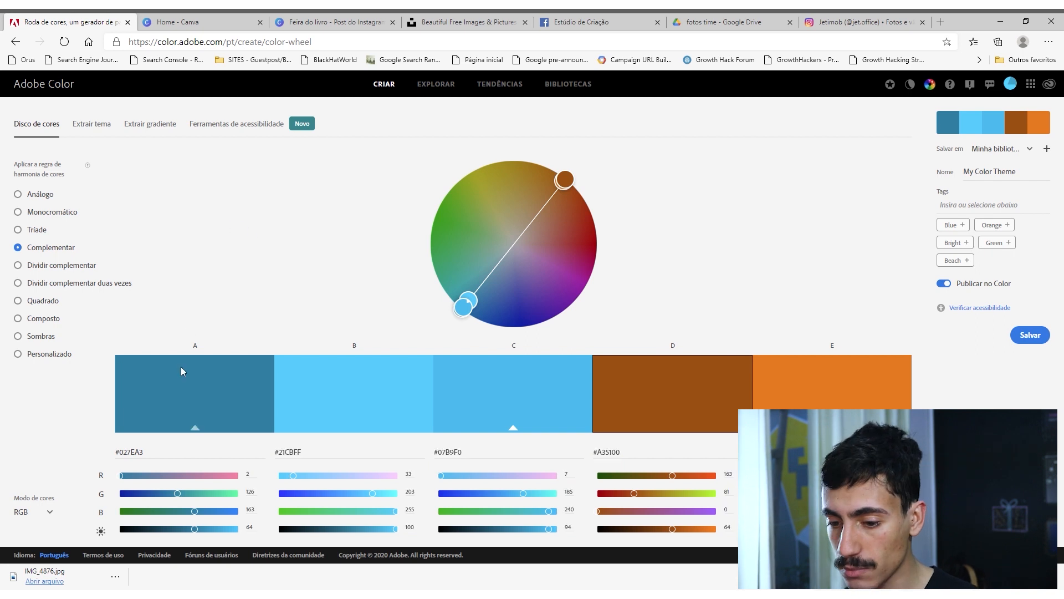
pyautogui.doubleClick(146, 454)
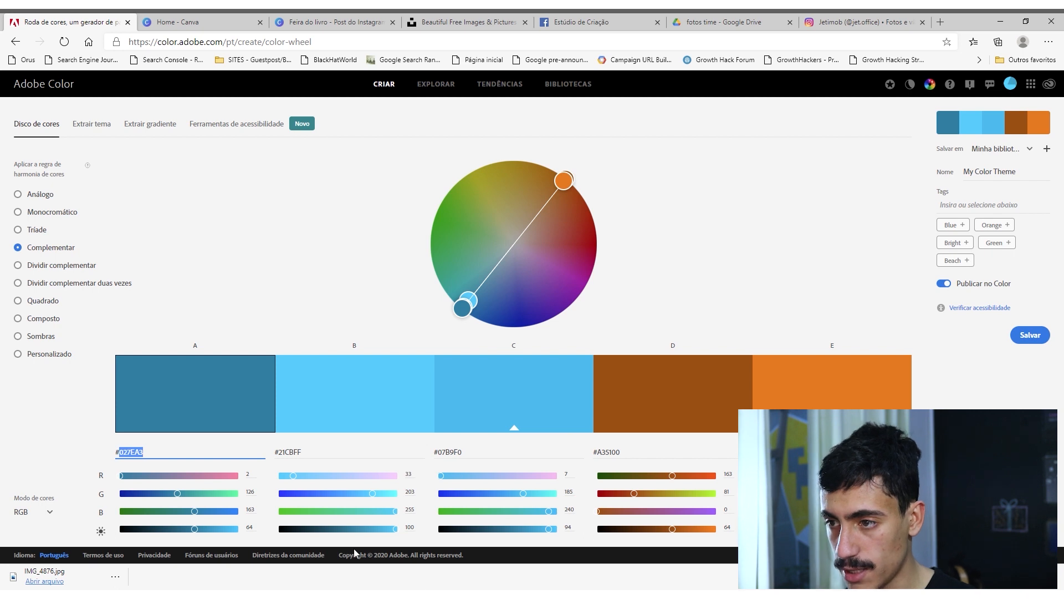
pyautogui.click(610, 22)
pyautogui.click(720, 22)
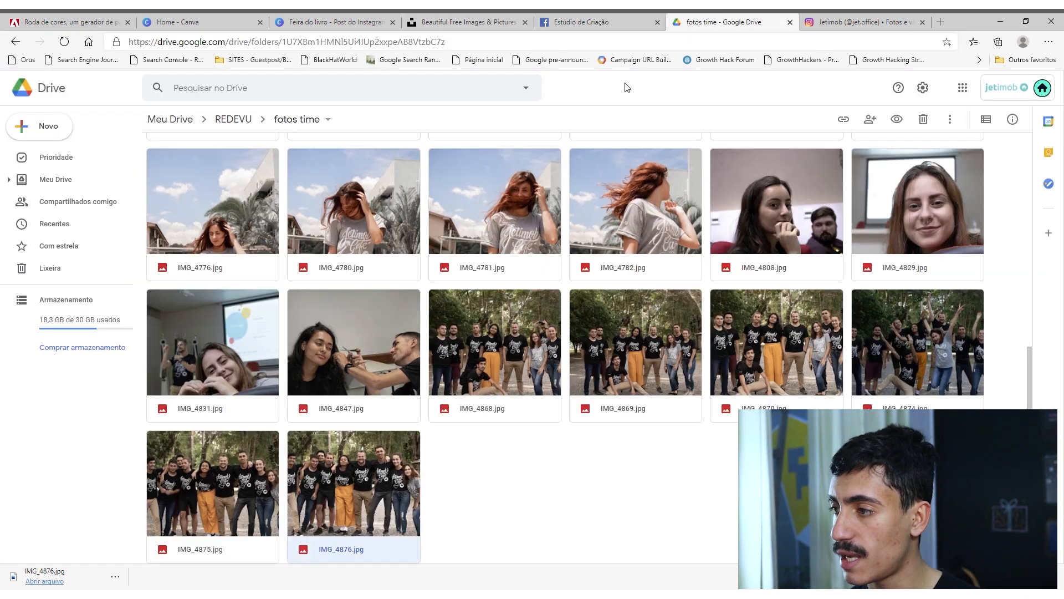
pyautogui.click(859, 22)
pyautogui.click(333, 22)
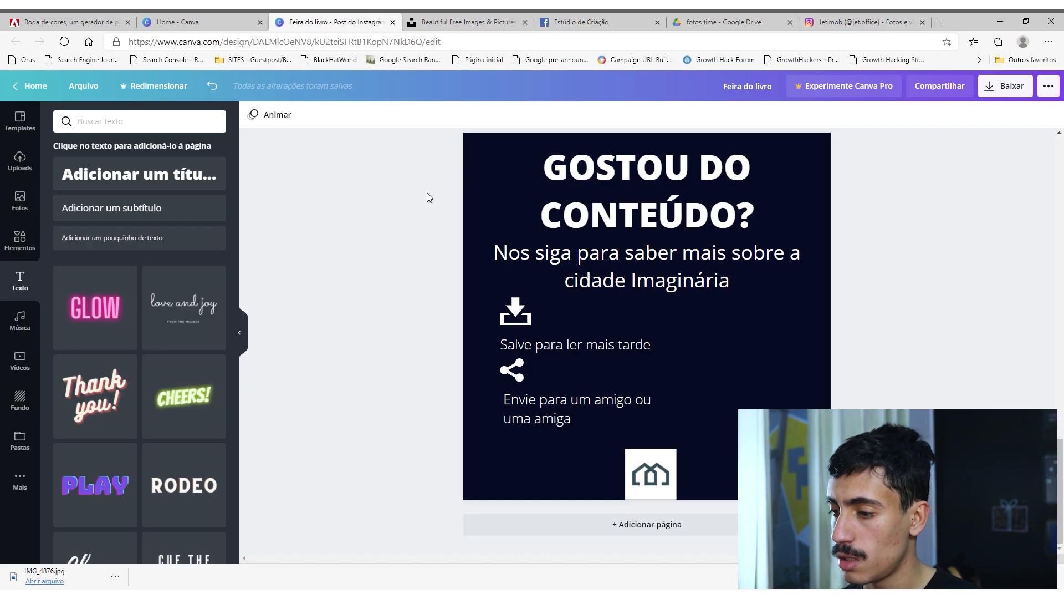
# Set the background of page 1, the "FEIRA DO LIVRO" cover, to the custom colour #027EA3.
pyautogui.scroll(20, 400, 260)
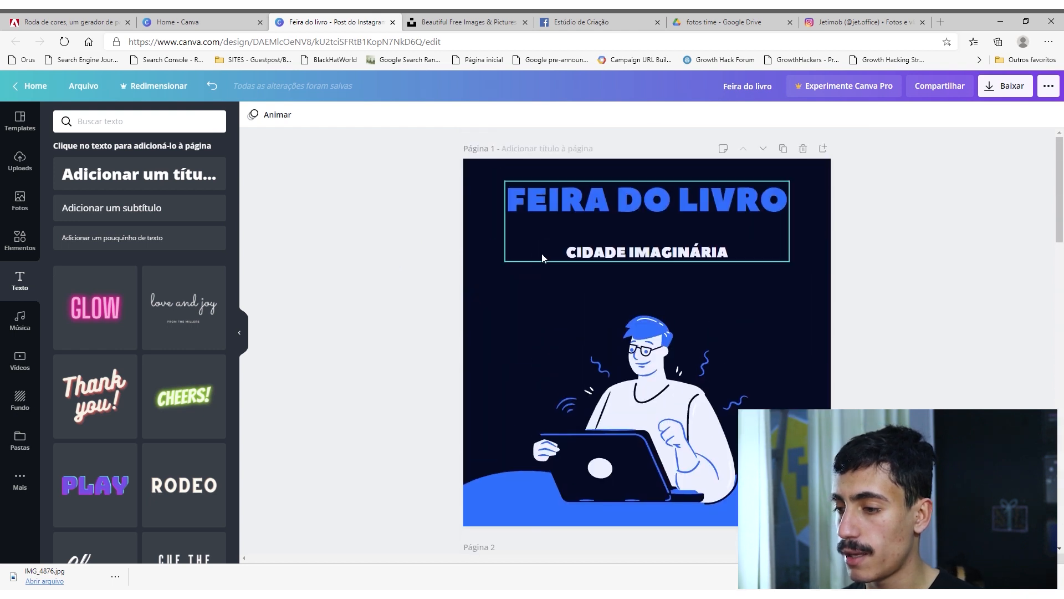
pyautogui.click(560, 208)
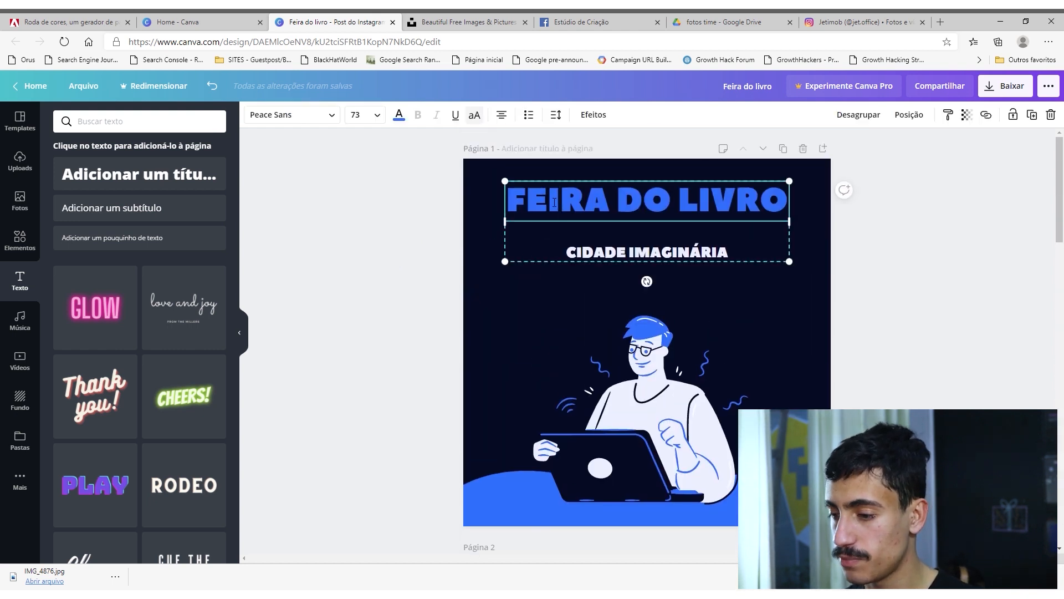
pyautogui.click(530, 308)
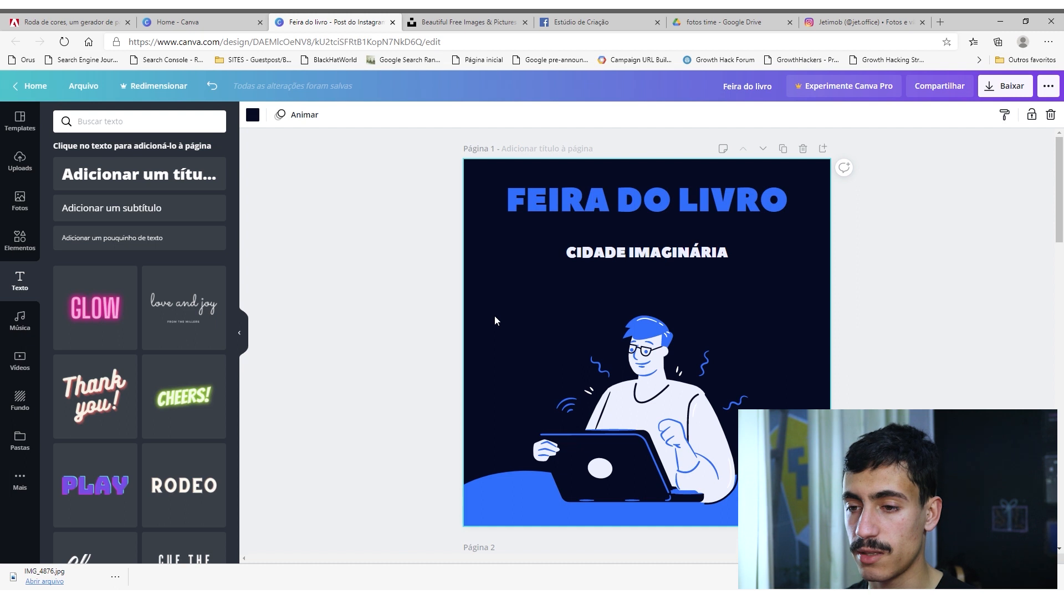
pyautogui.click(253, 114)
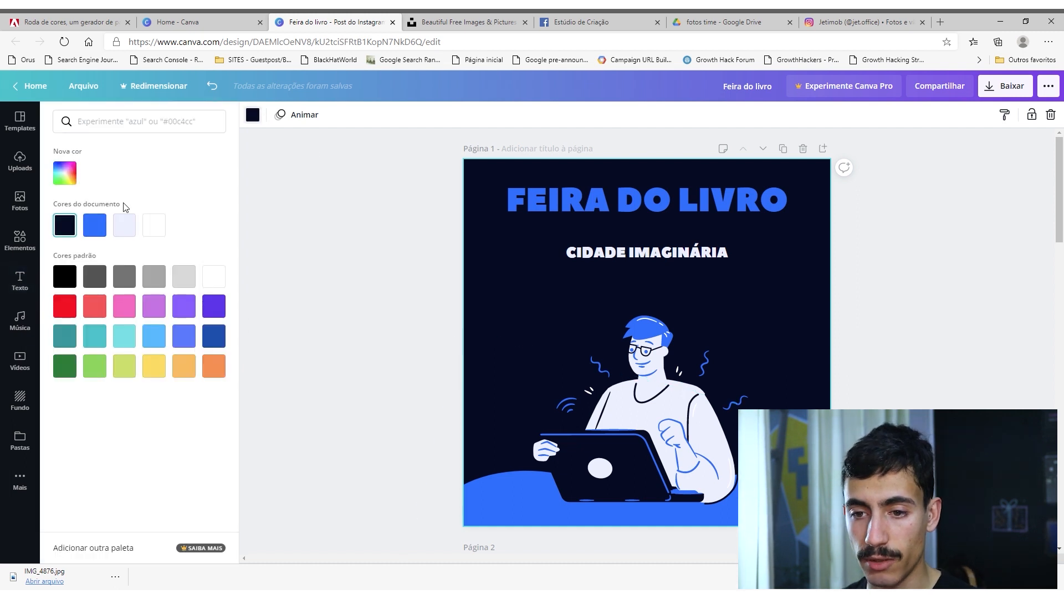
pyautogui.click(66, 176)
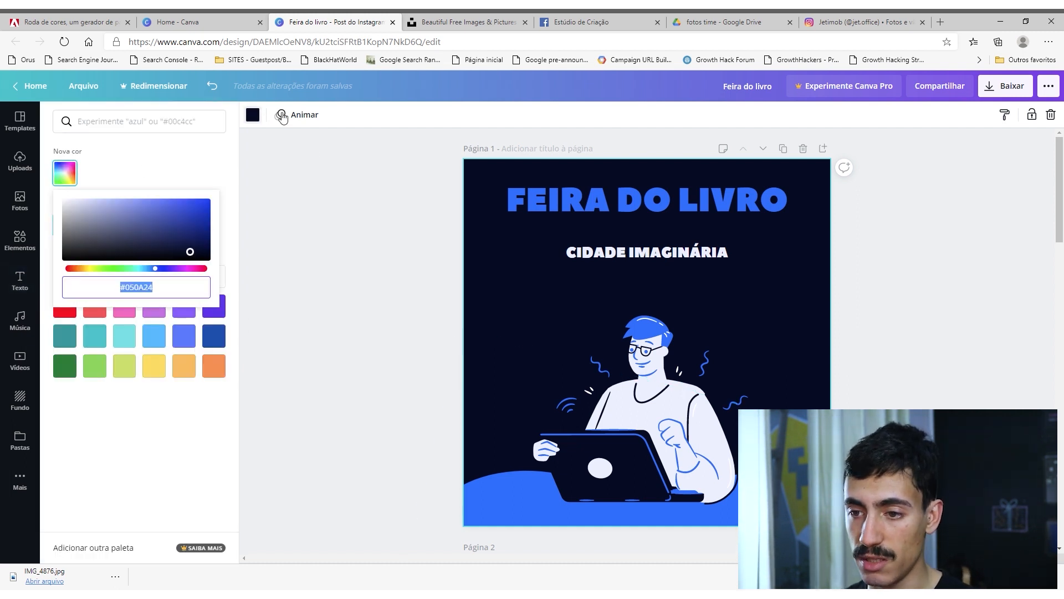
pyautogui.hotkey('ctrl', 'v')
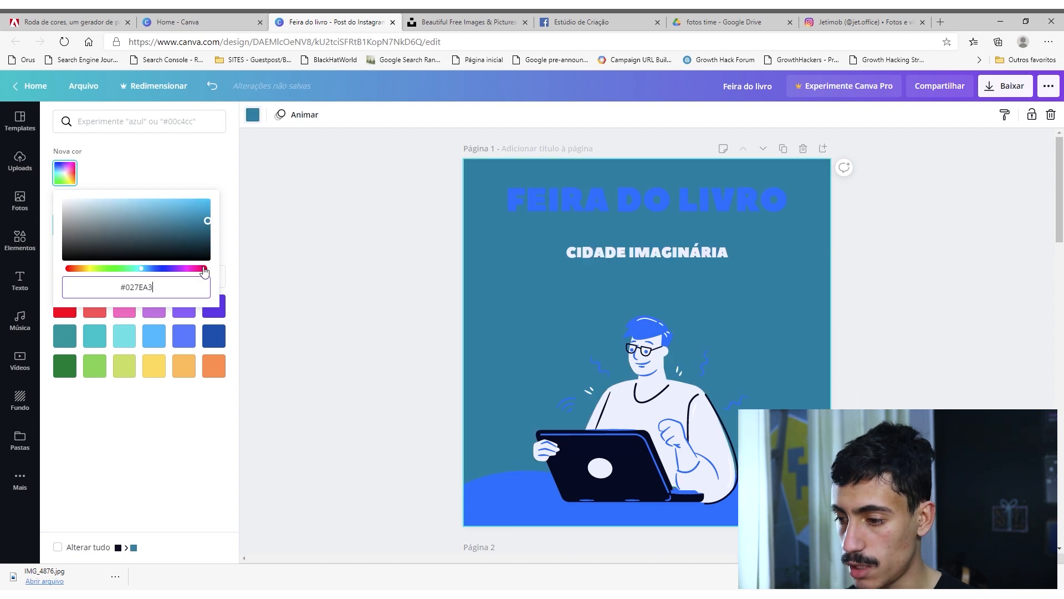
pyautogui.click(278, 392)
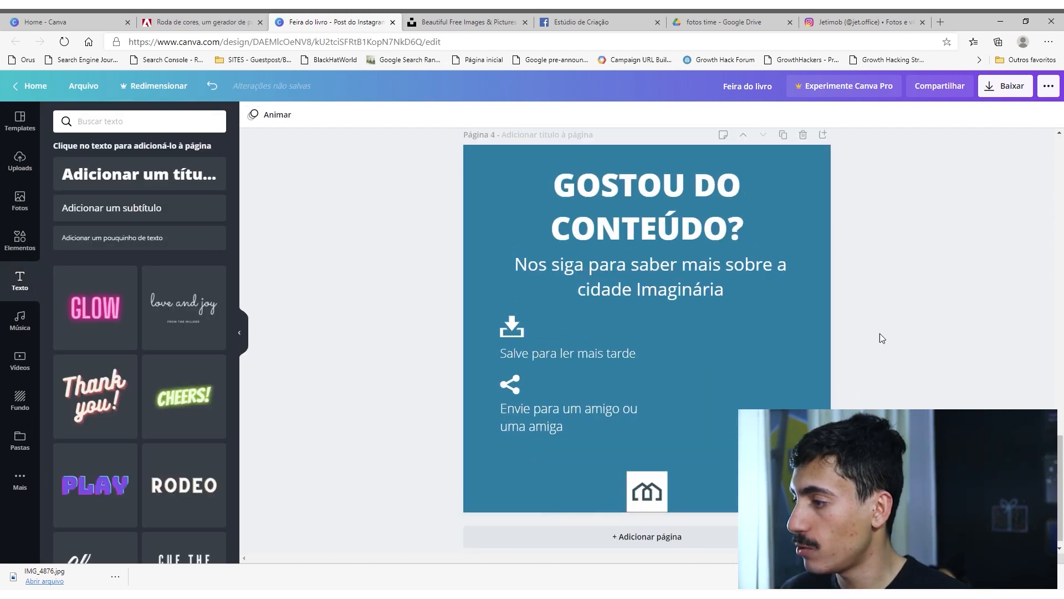
pyautogui.scroll(20, 881, 344)
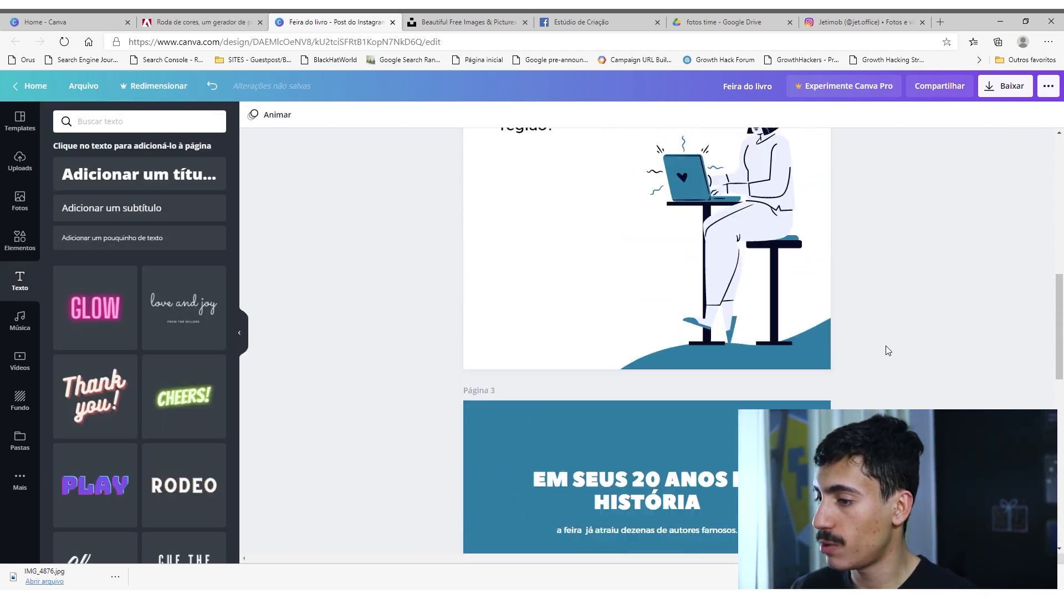
# Download all four pages of the carousel as PNG images.
pyautogui.click(1017, 84)
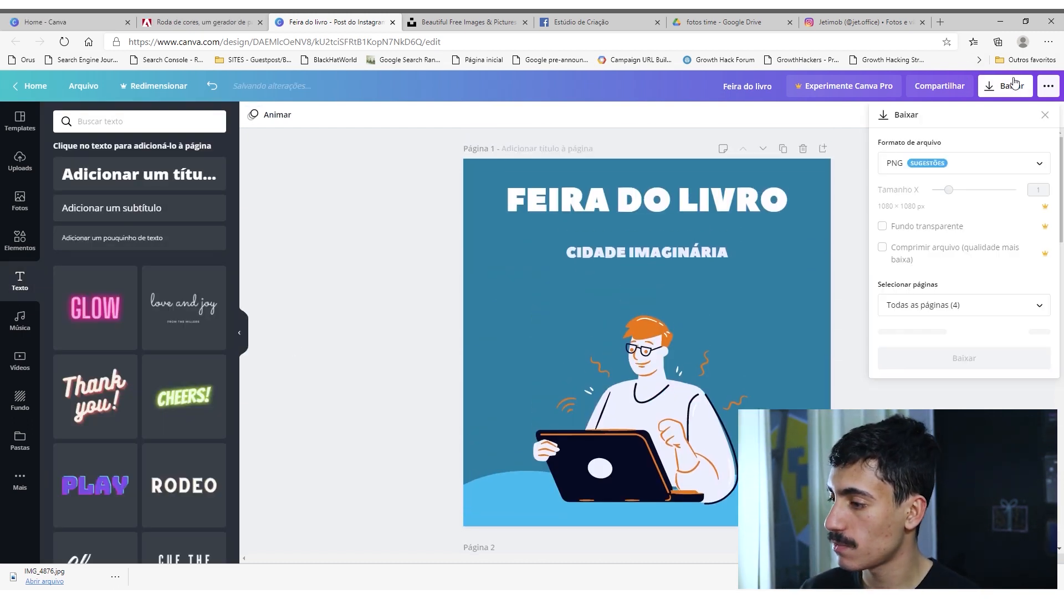
pyautogui.click(963, 305)
pyautogui.click(951, 305)
pyautogui.click(957, 304)
pyautogui.click(961, 304)
pyautogui.click(964, 342)
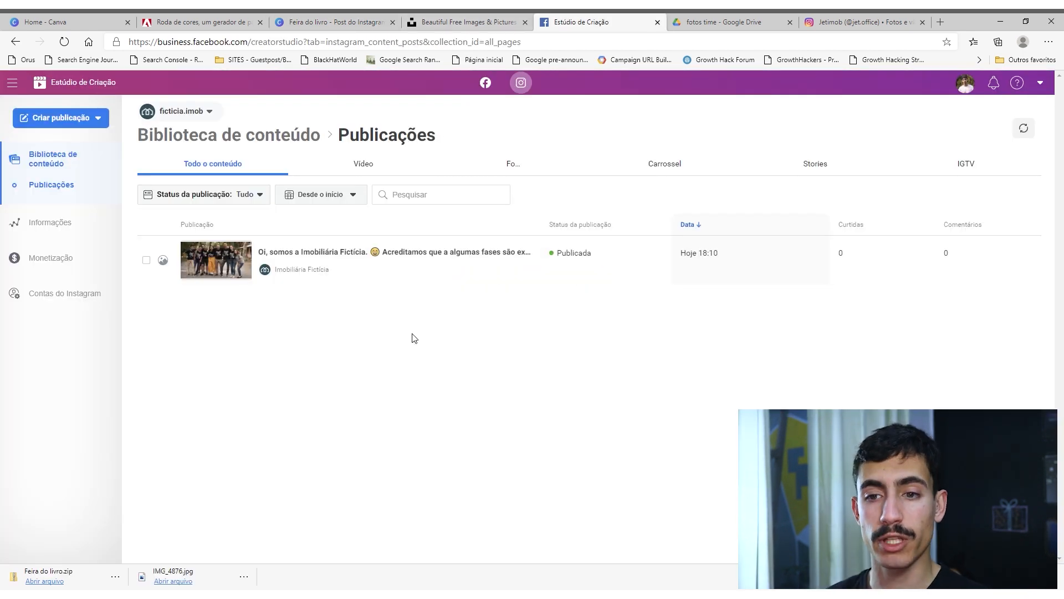
# In Estúdio de Criação, start an Instagram feed post for the ficticia.imob account and upload the carousel images from the computer.
pyautogui.click(34, 121)
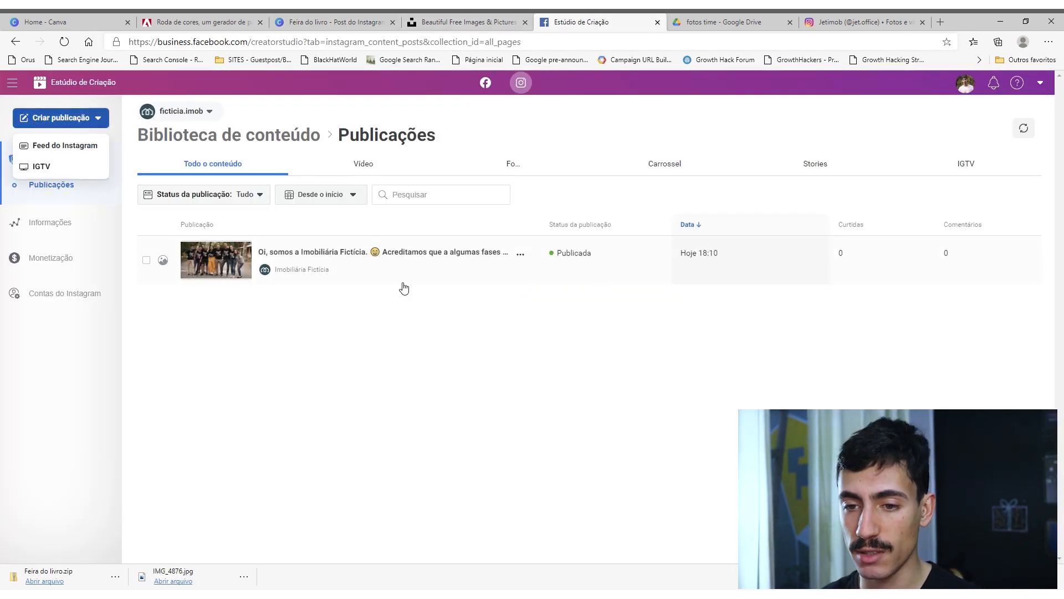
pyautogui.click(86, 143)
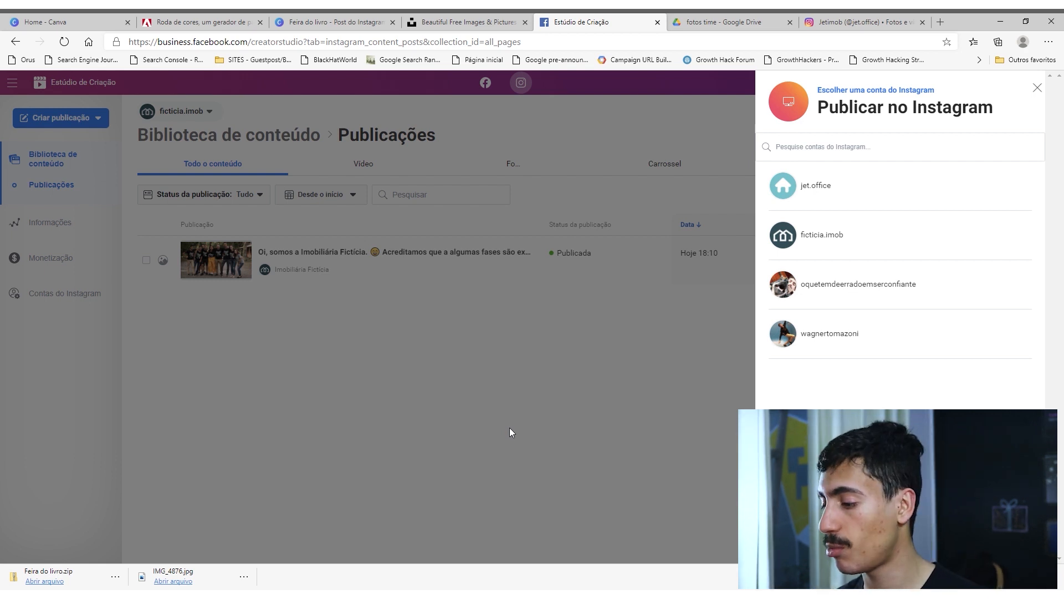
pyautogui.click(793, 253)
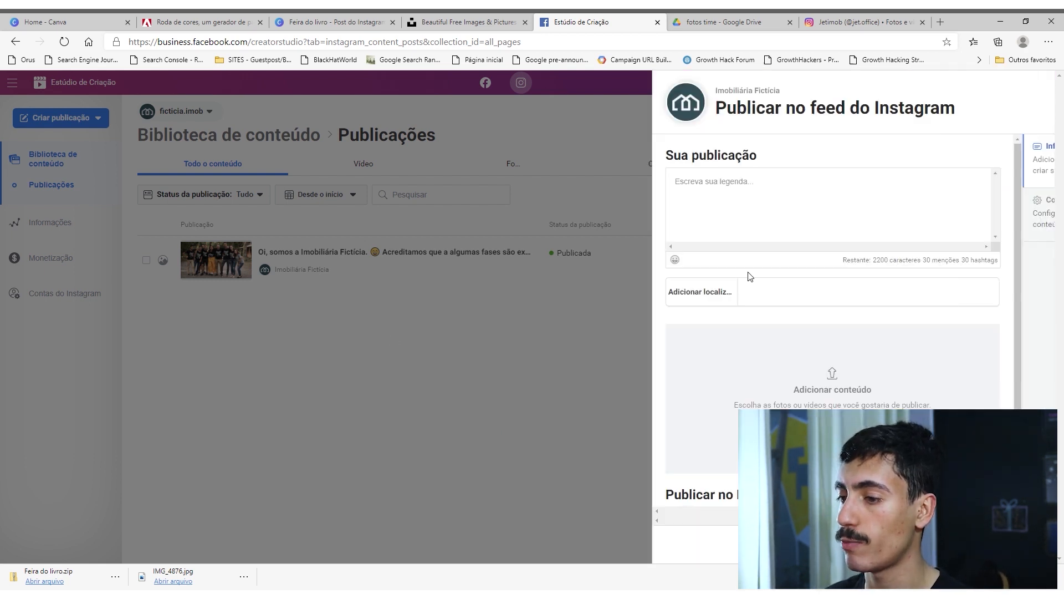
pyautogui.click(691, 426)
pyautogui.click(693, 453)
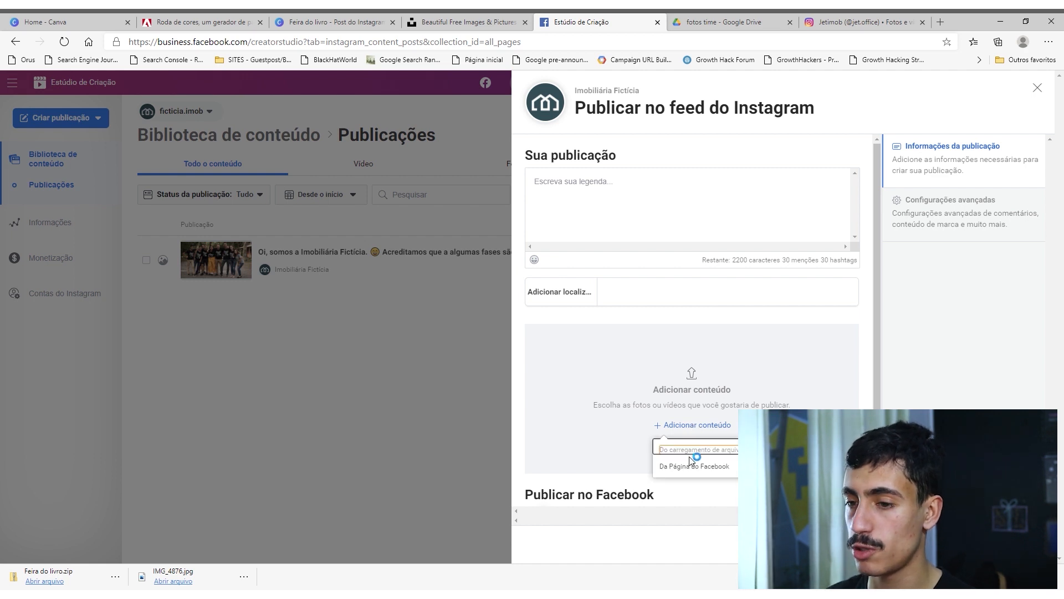
pyautogui.click(430, 308)
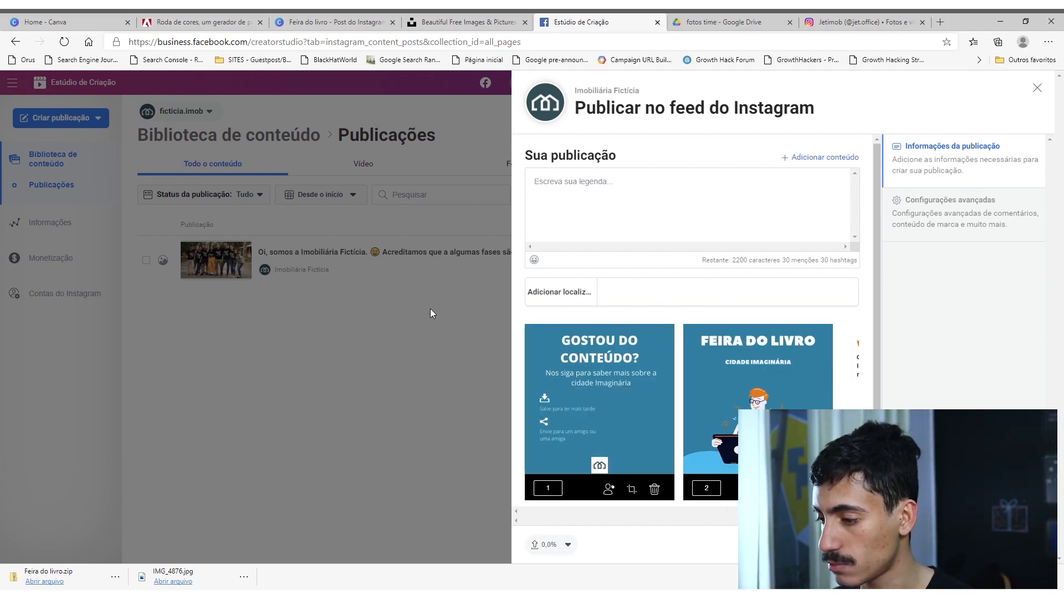
# Reorder the post's images, putting "FEIRA DO LIVRO" in position 1 and "EM SEUS 20 ANOS DE HISTÓRIA" in position 2.
pyautogui.scroll(-2, 688, 394)
pyautogui.scroll(1, 689, 395)
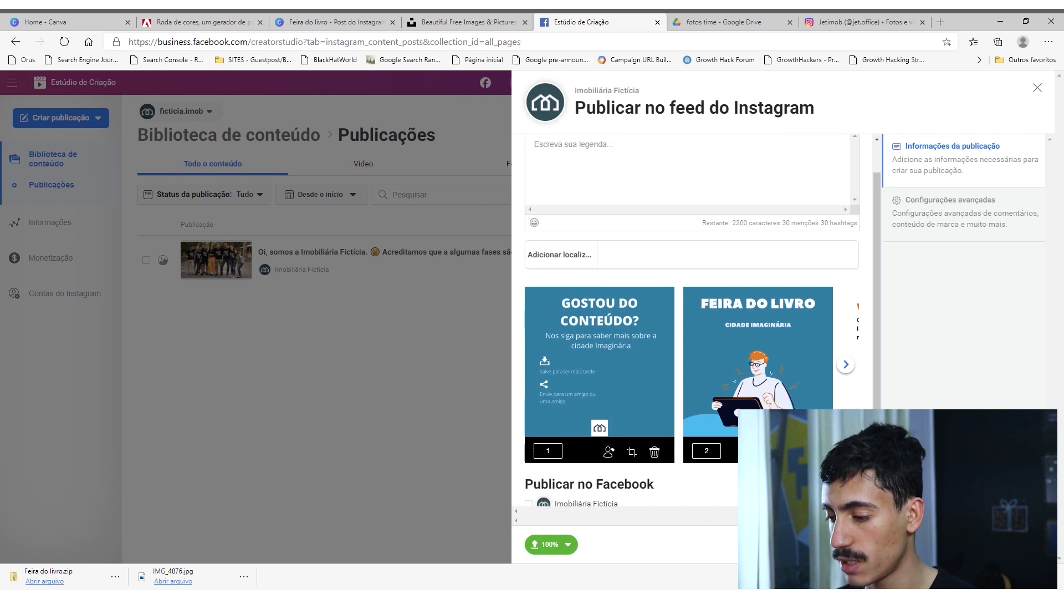
pyautogui.press('Return')
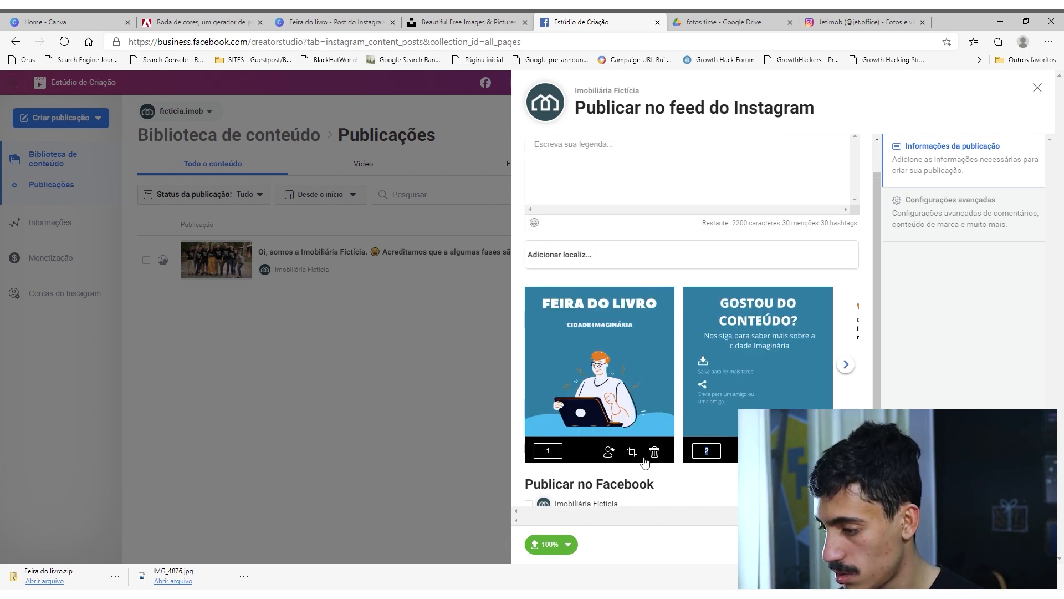
pyautogui.click(845, 364)
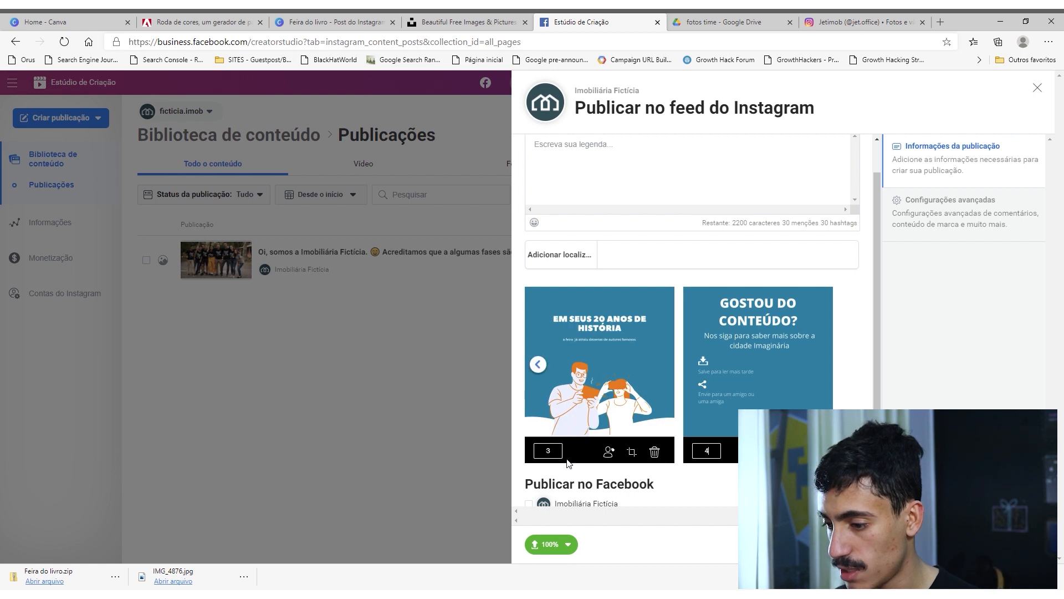
pyautogui.doubleClick(545, 456)
pyautogui.write('2')
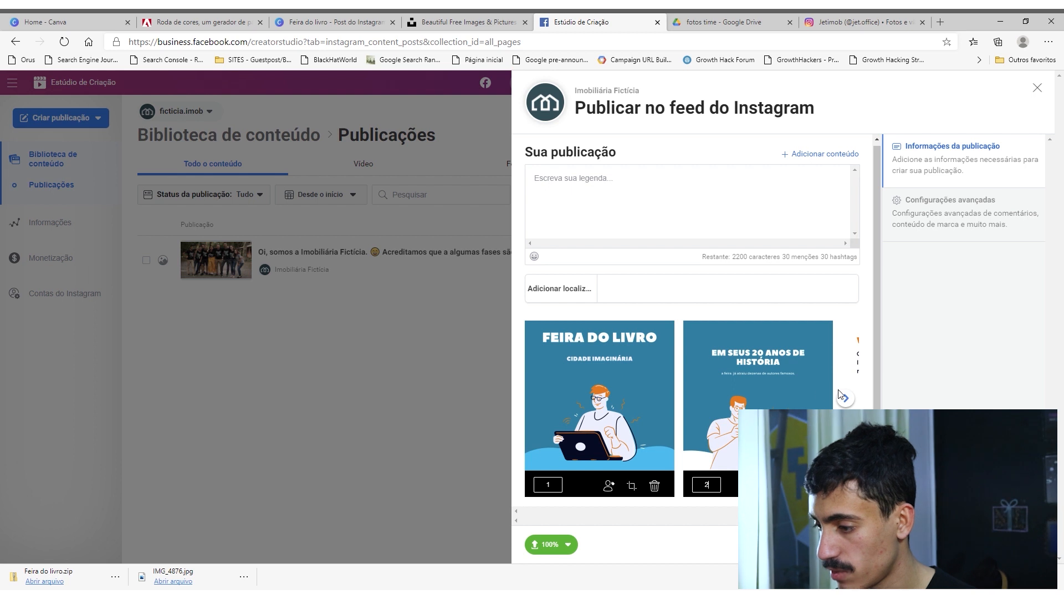
pyautogui.click(846, 398)
pyautogui.click(846, 397)
pyautogui.click(538, 398)
pyautogui.click(538, 398)
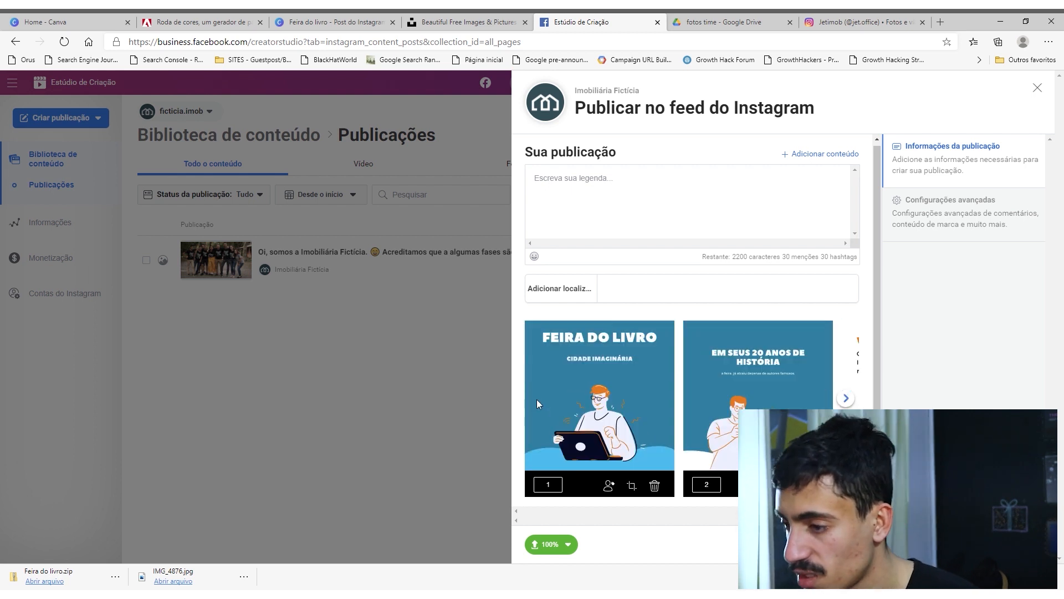
# Write the post caption "Você sabia que a feira do livro de Imaginária existe já 20 anos?".
pyautogui.click(593, 204)
pyautogui.write('vOCÊ SABIA QUE')
pyautogui.hotkey('ctrl', 'a')
pyautogui.write('Vo')
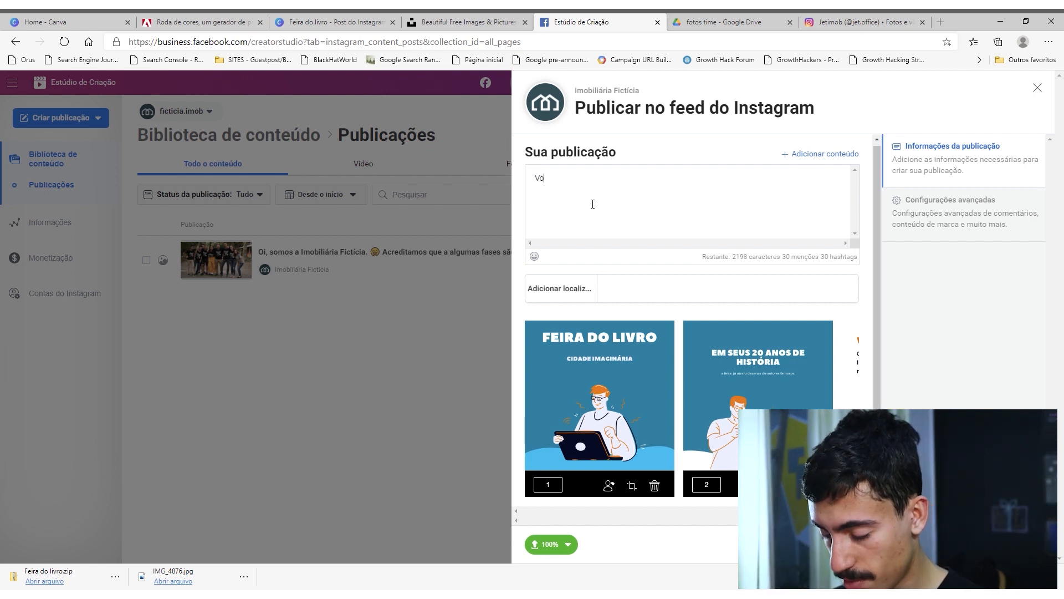
pyautogui.write('cê sabia que a feira do livro ')
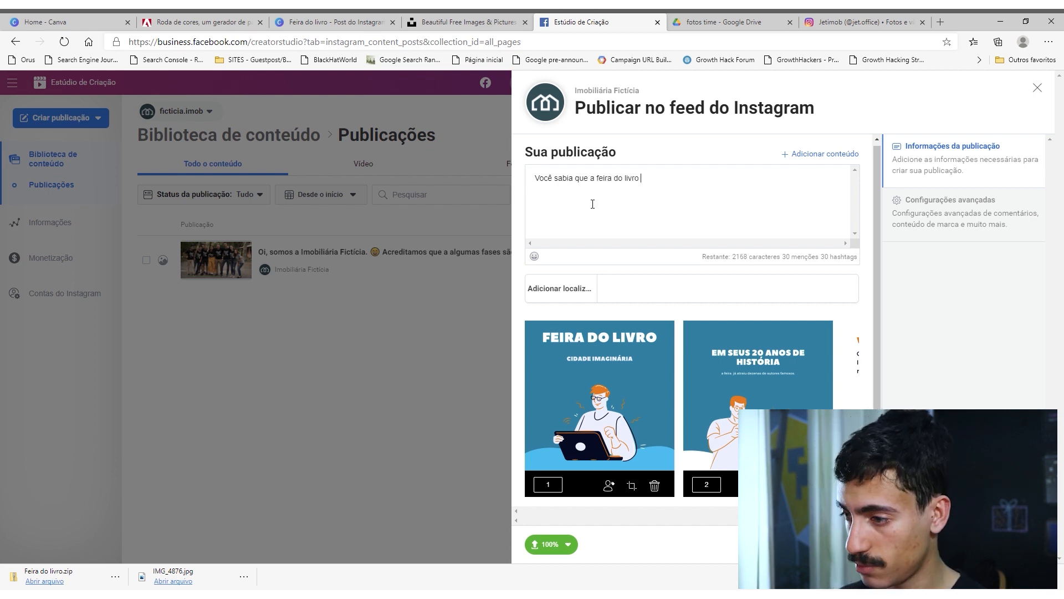
pyautogui.write('de Imaginária ex')
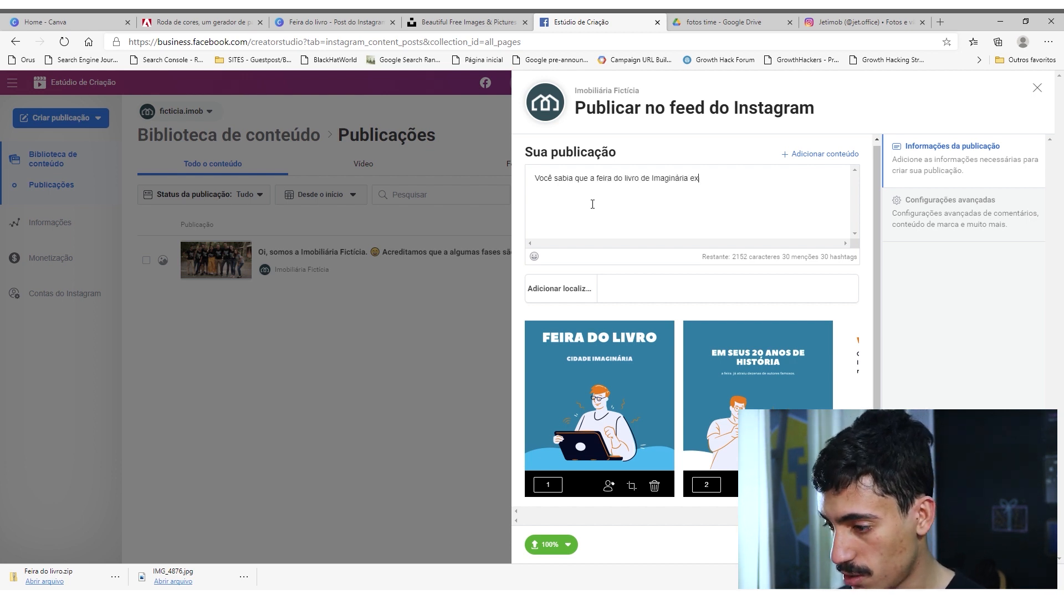
pyautogui.write('iste já 20 anos')
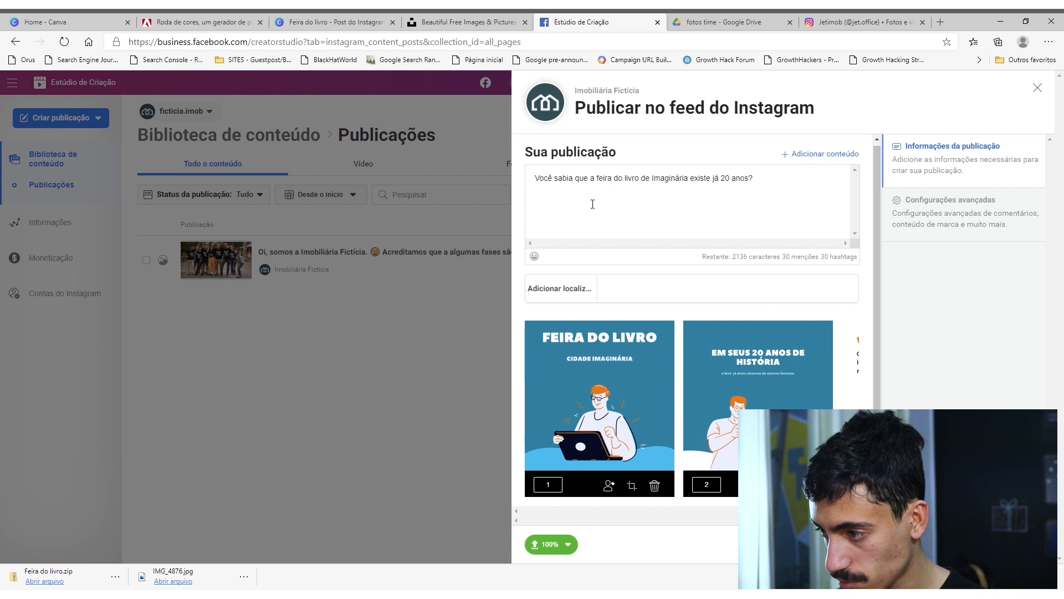
pyautogui.write('? Esse evento')
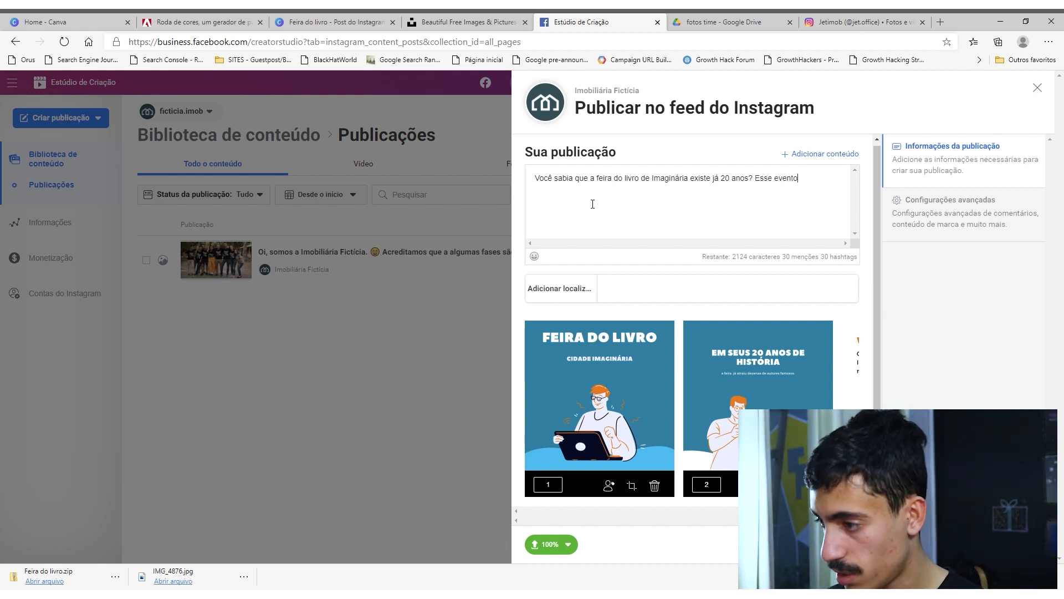
pyautogui.write(' é um dos maiores e mais imp')
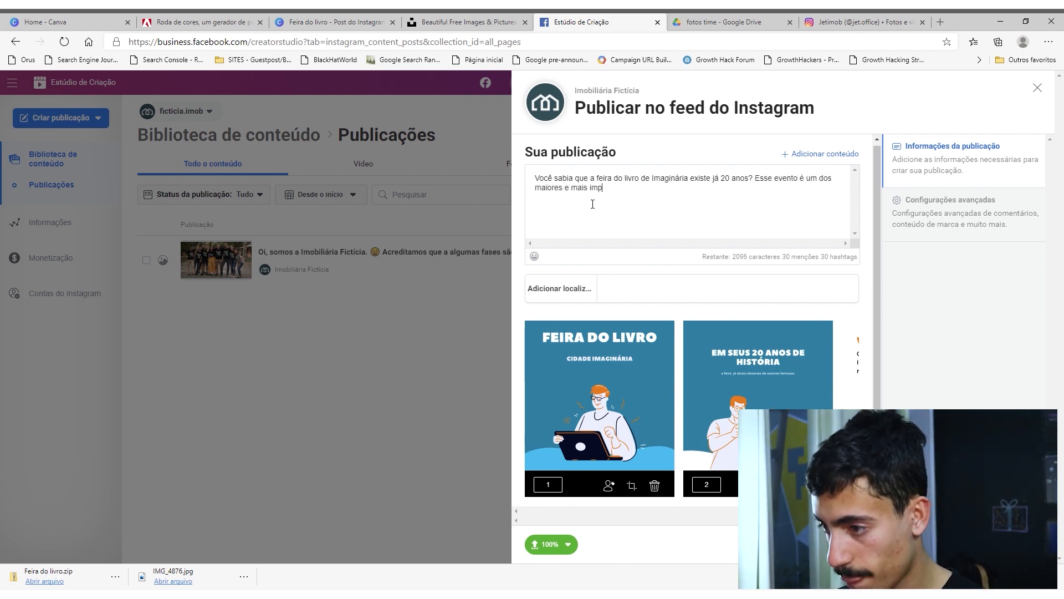
pyautogui.write('ortantes da nossa regi~ca')
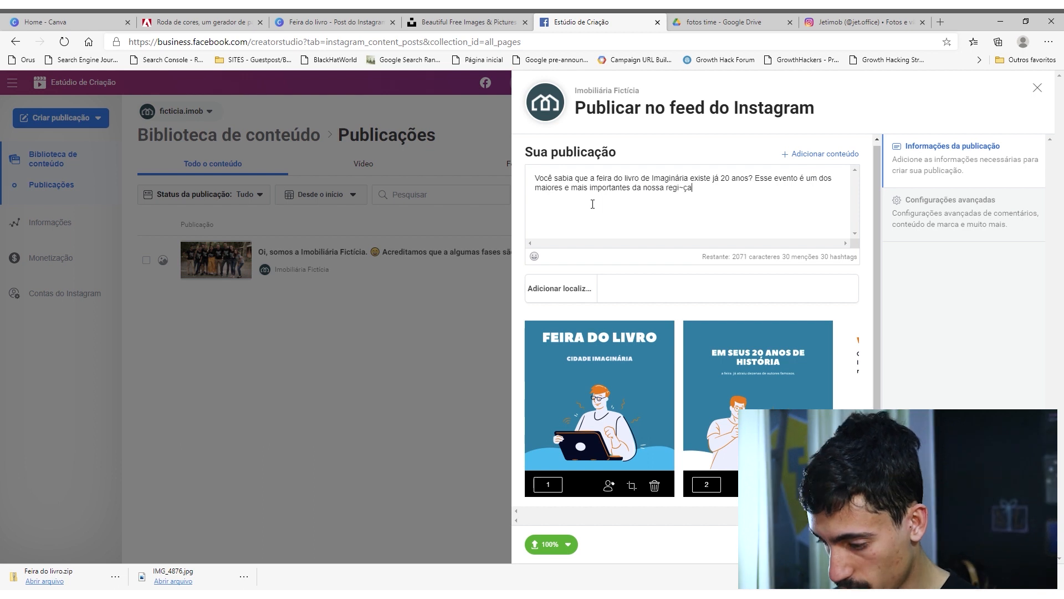
pyautogui.write('Nos siga p')
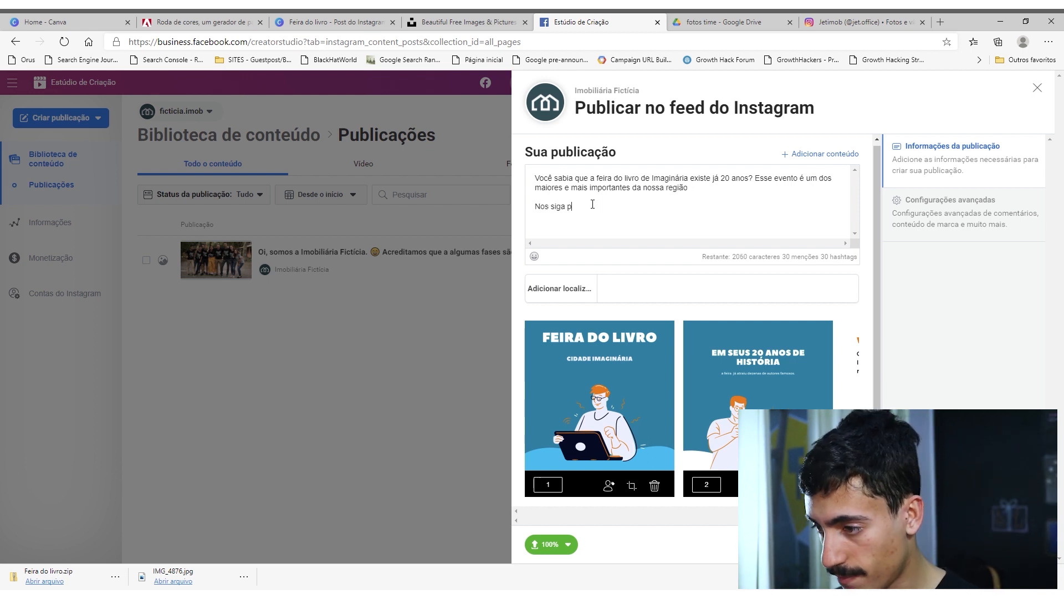
pyautogui.write('ara mais curis')
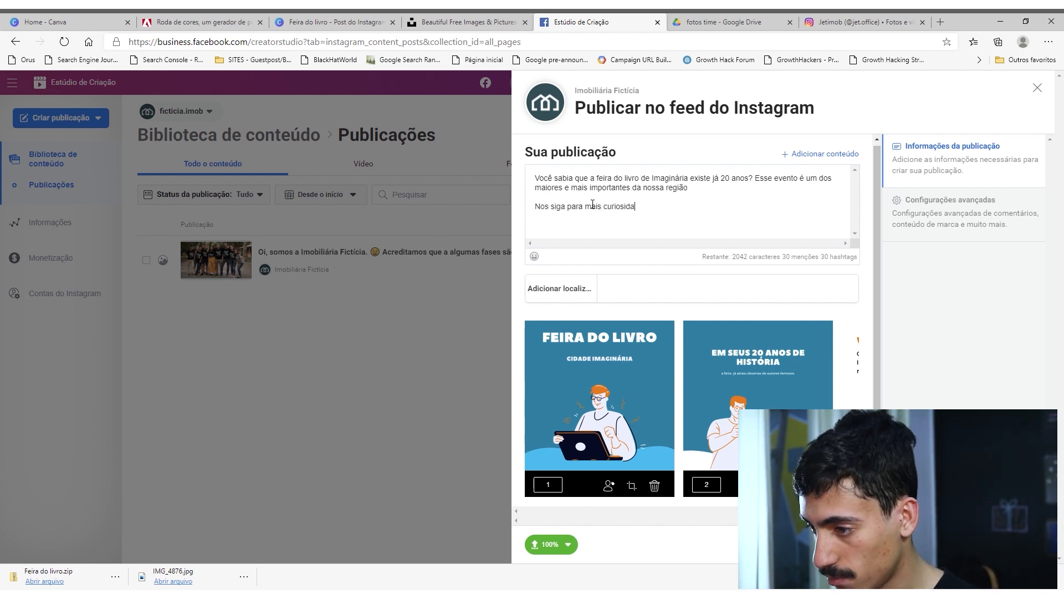
pyautogui.write('idades')
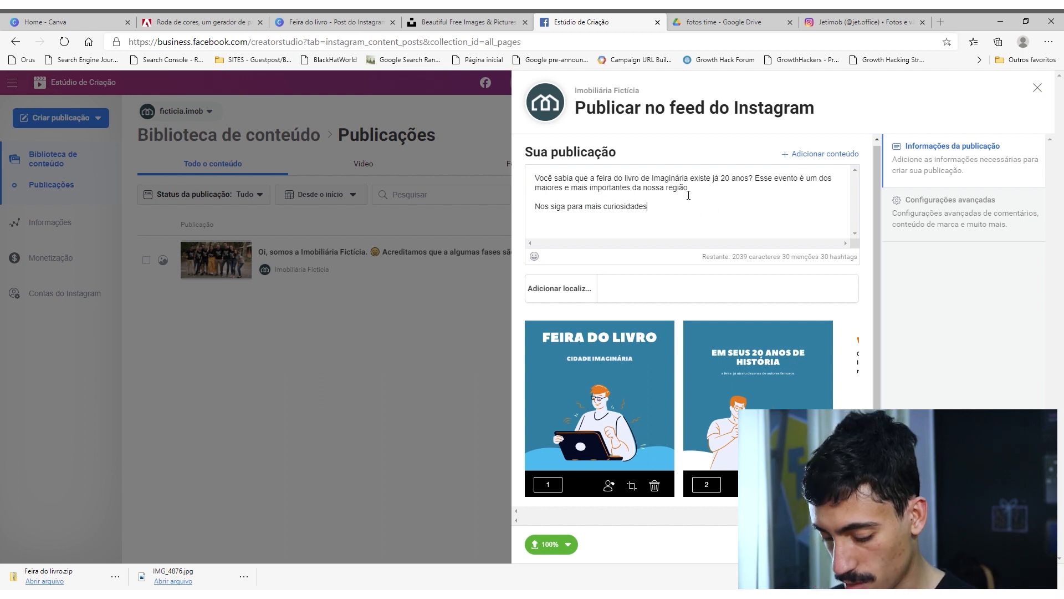
pyautogui.write(' so')
pyautogui.write('bre a cidsad')
pyautogui.write('de.')
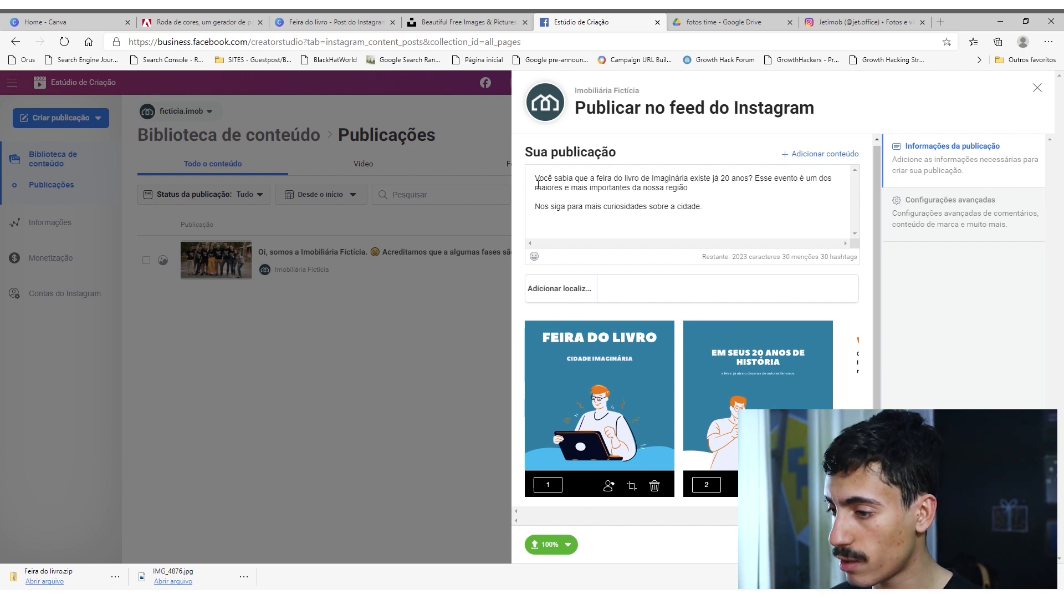
# Insert a thinking-face emoji before "Você sabia" and a pointing-hand emoji before "Nos siga" in the caption.
pyautogui.click(534, 256)
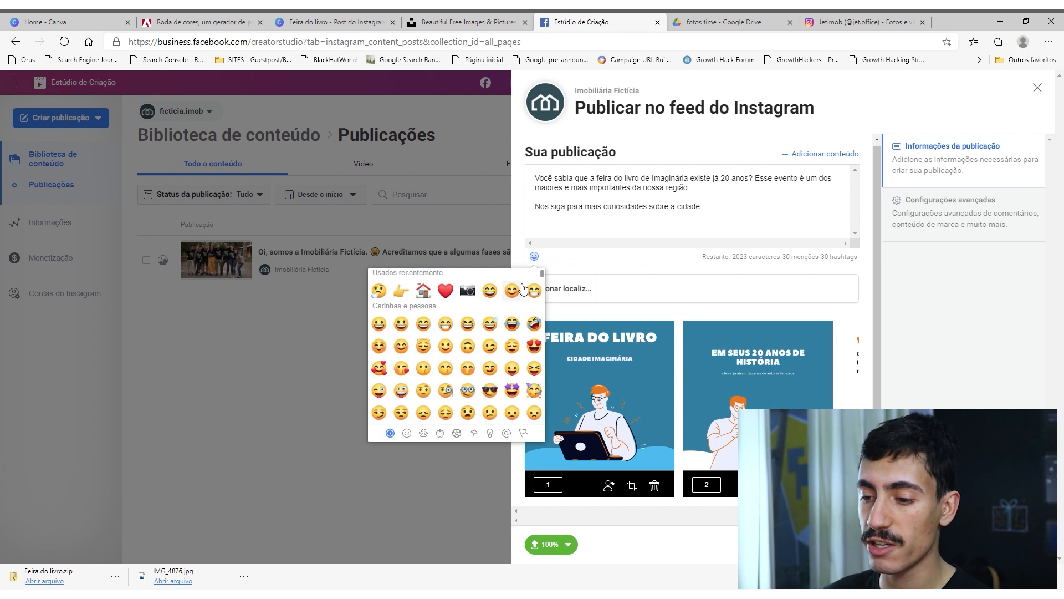
pyautogui.click(379, 290)
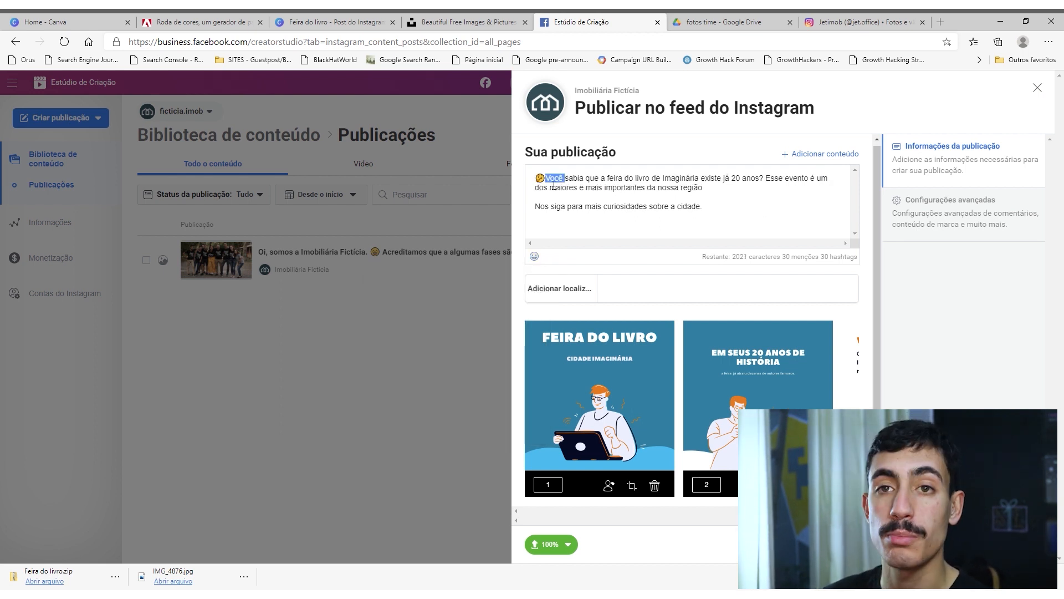
pyautogui.click(547, 179)
pyautogui.click(528, 209)
pyautogui.click(534, 255)
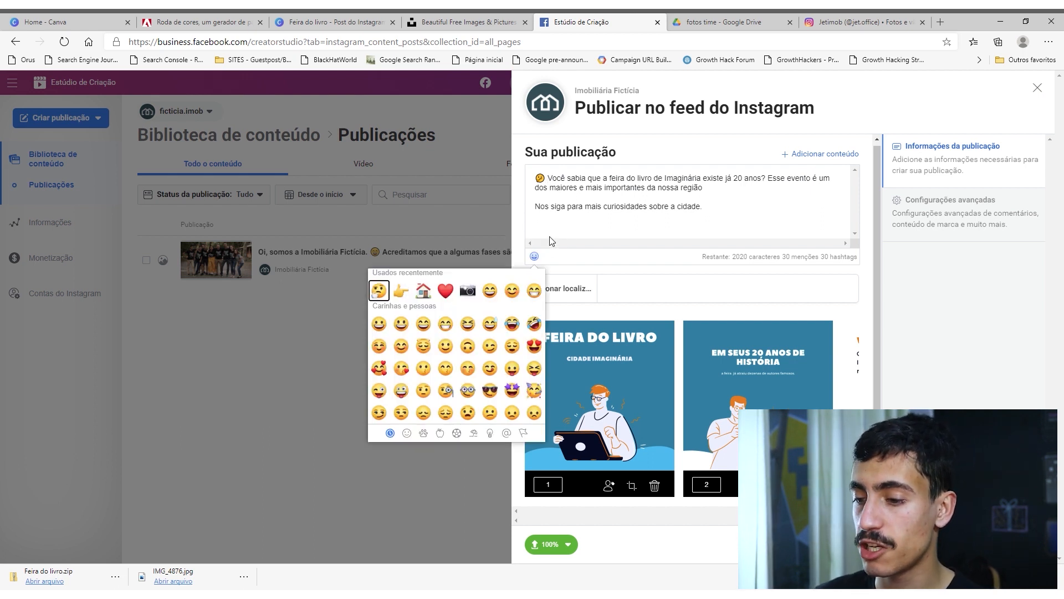
pyautogui.click(401, 290)
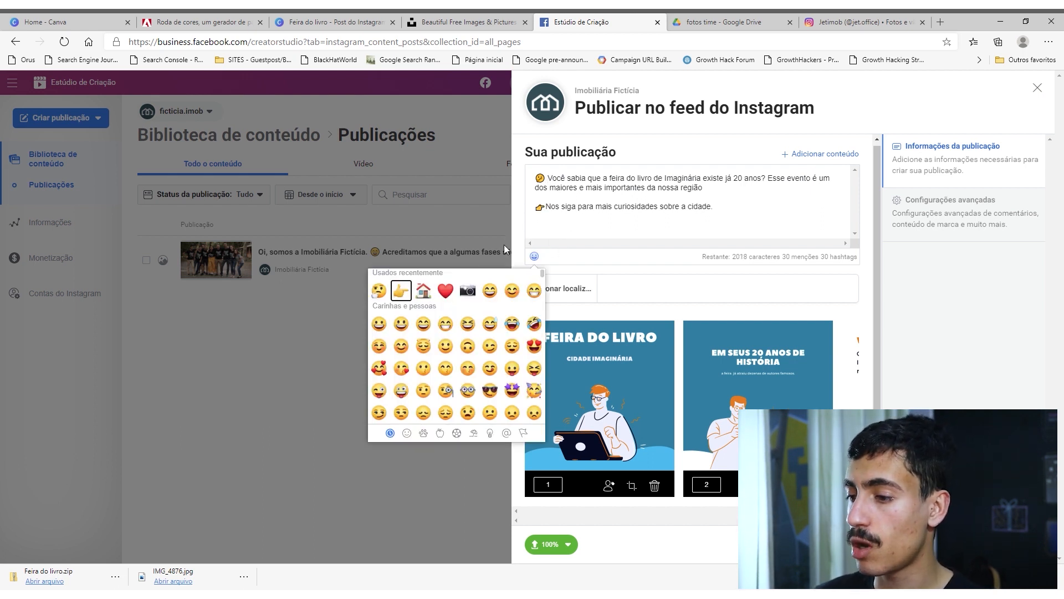
pyautogui.click(579, 215)
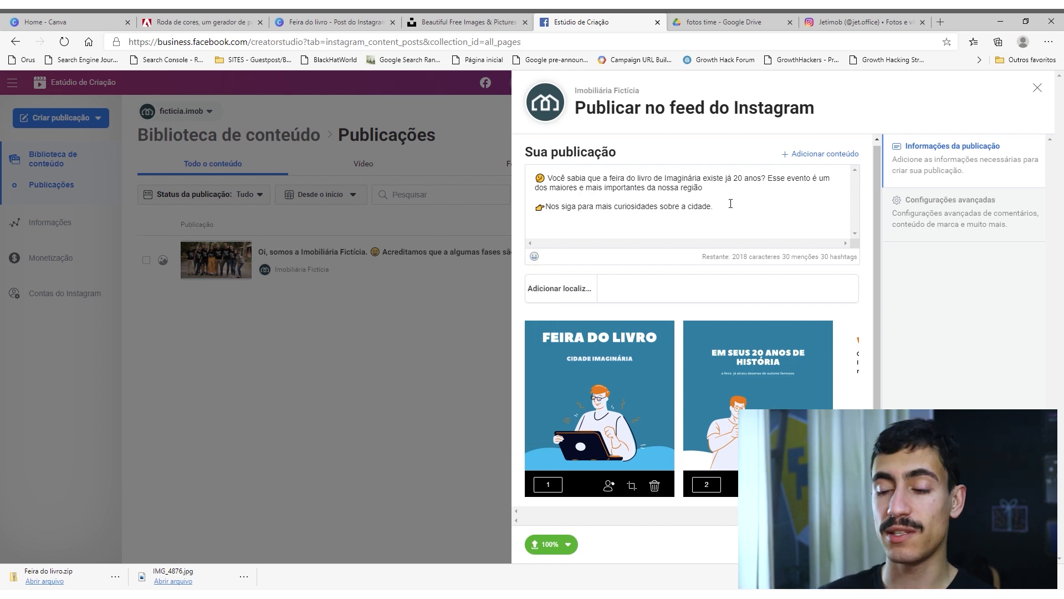
# Enter "Imaginária" as the post's location and publish the carousel to the Instagram feed.
pyautogui.click(634, 292)
pyautogui.write('Imaginá')
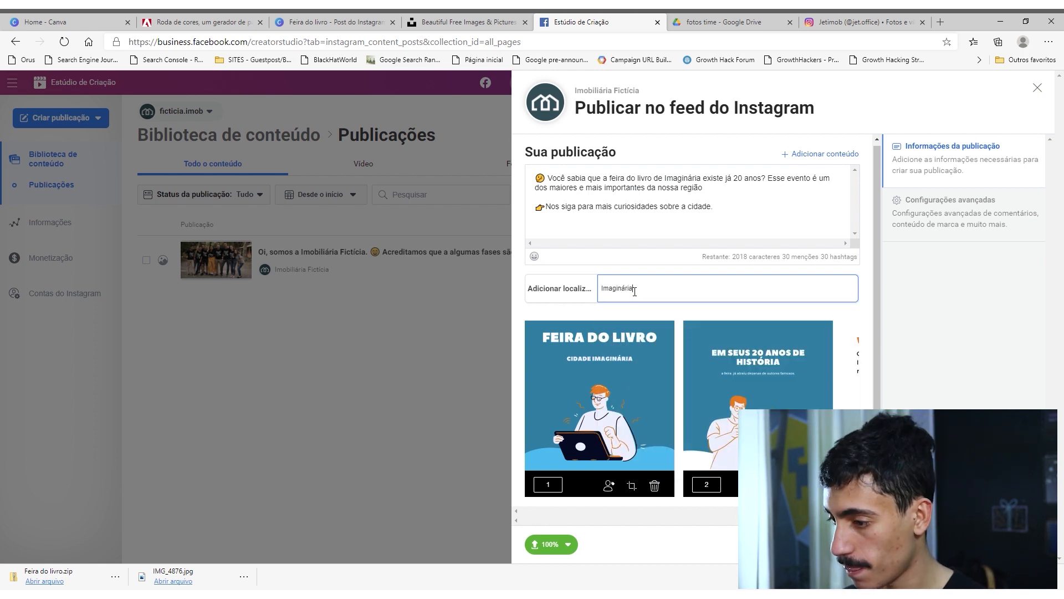
pyautogui.write('ria')
pyautogui.click(944, 270)
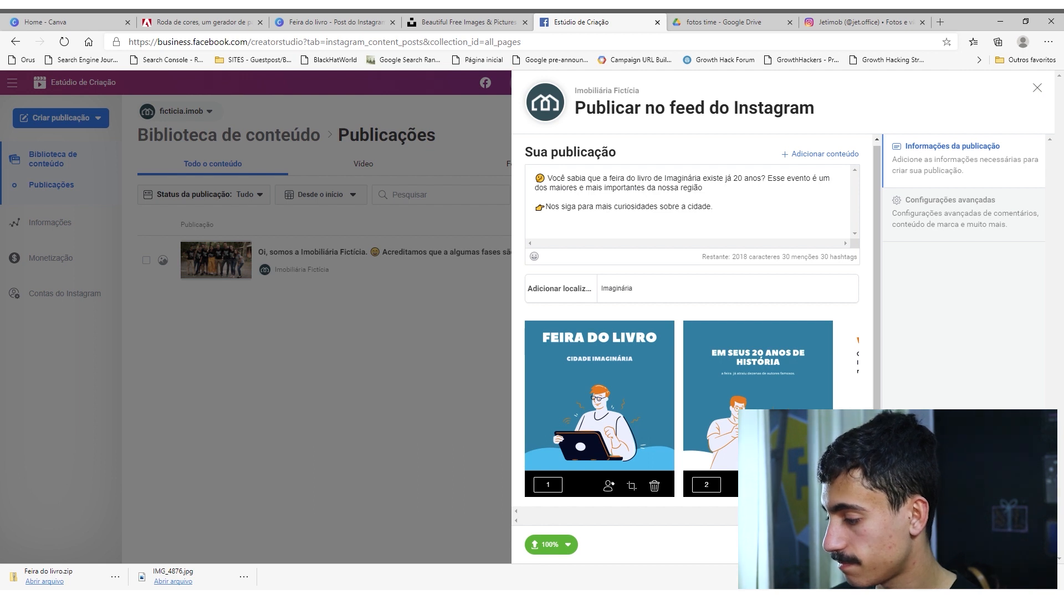
pyautogui.click(1009, 543)
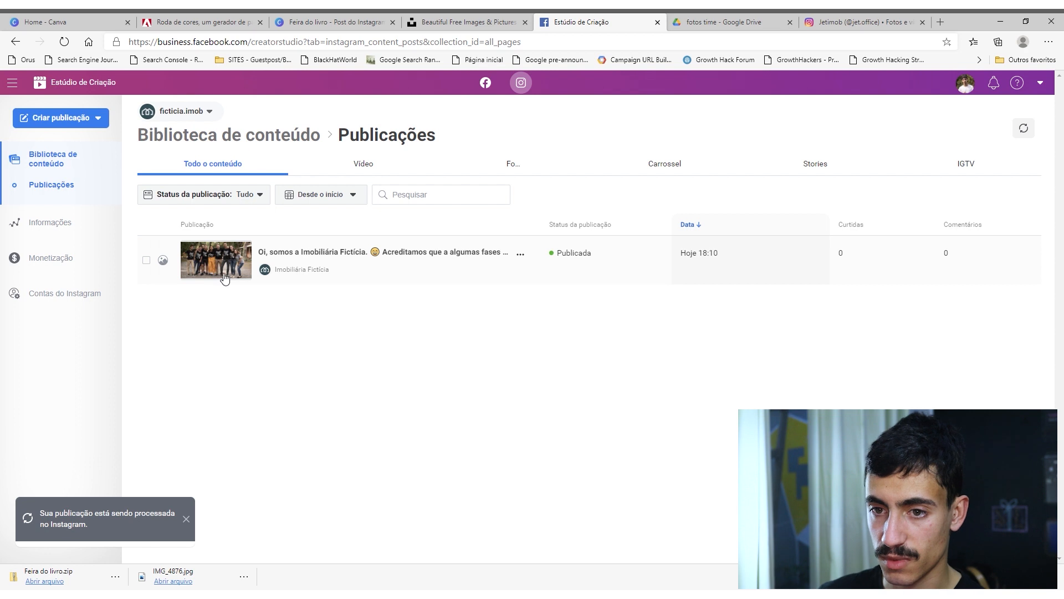
# Reload the content library, show only the ficticia.imob profile's publications, and open the book fair post.
pyautogui.click(64, 41)
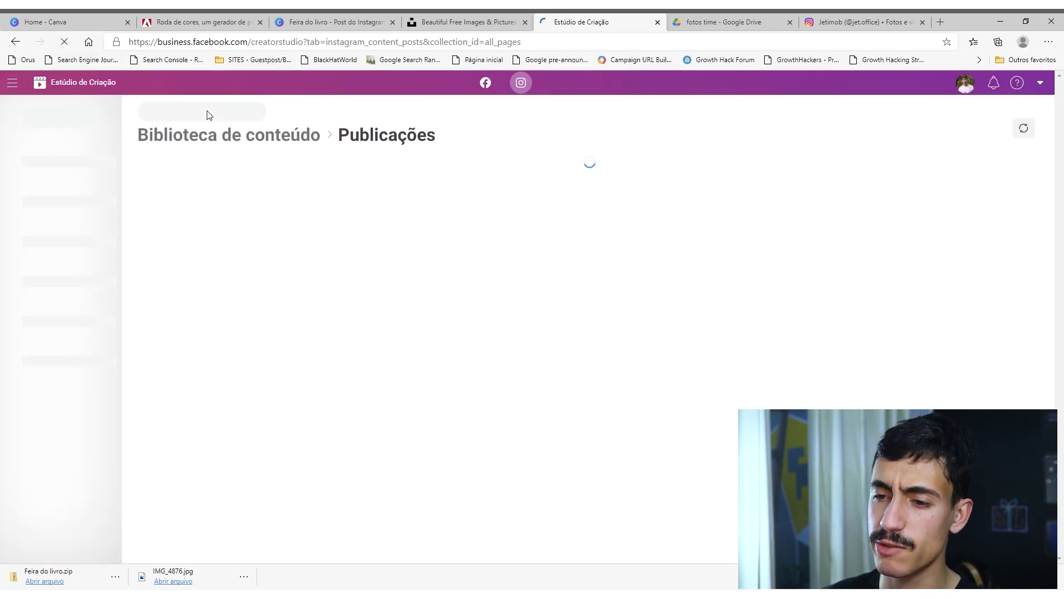
pyautogui.click(215, 111)
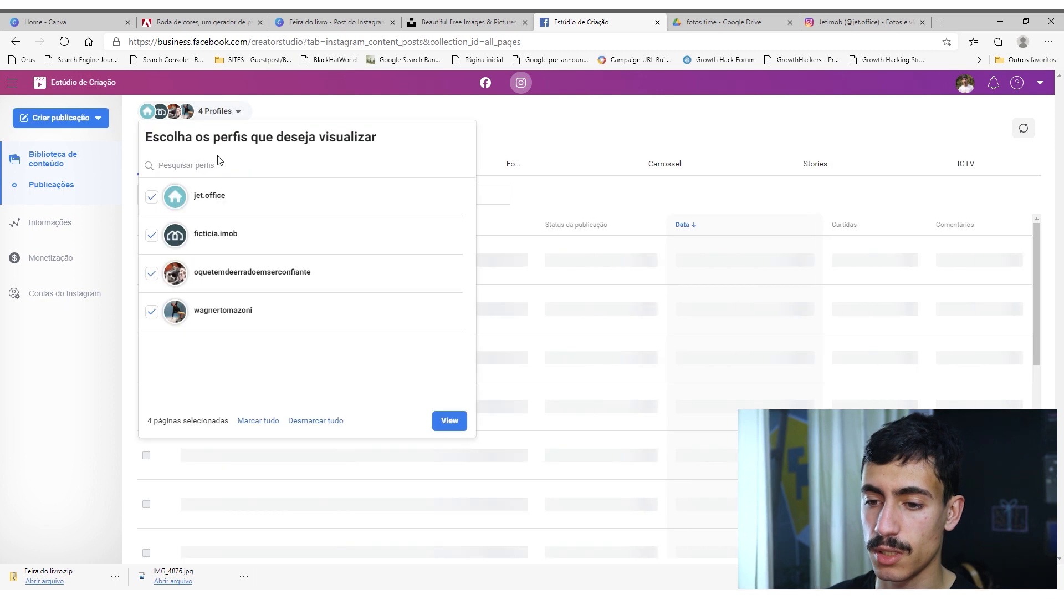
pyautogui.click(155, 200)
pyautogui.click(151, 273)
pyautogui.click(152, 310)
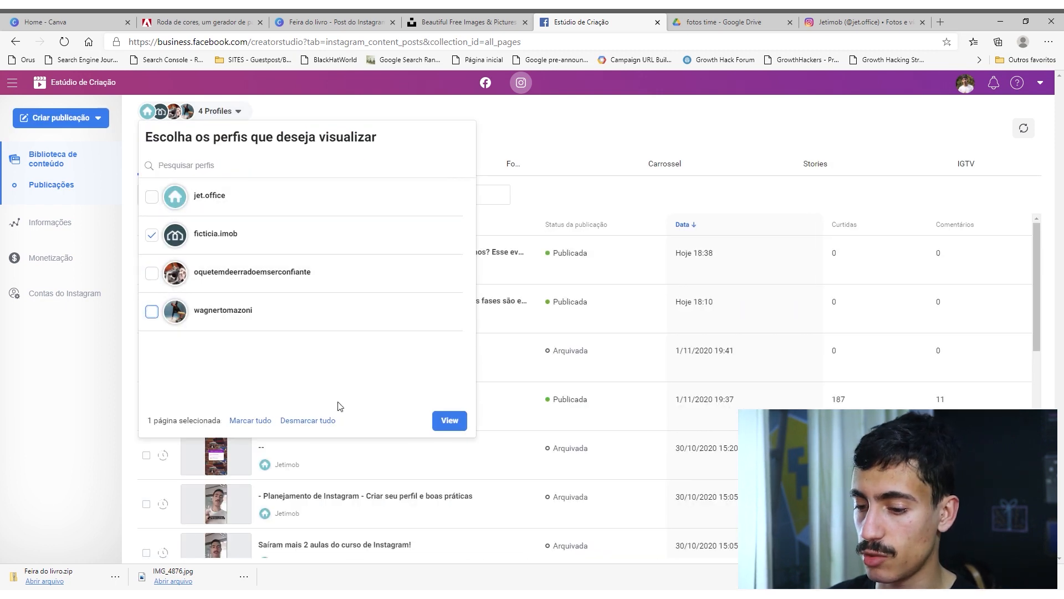
pyautogui.click(450, 420)
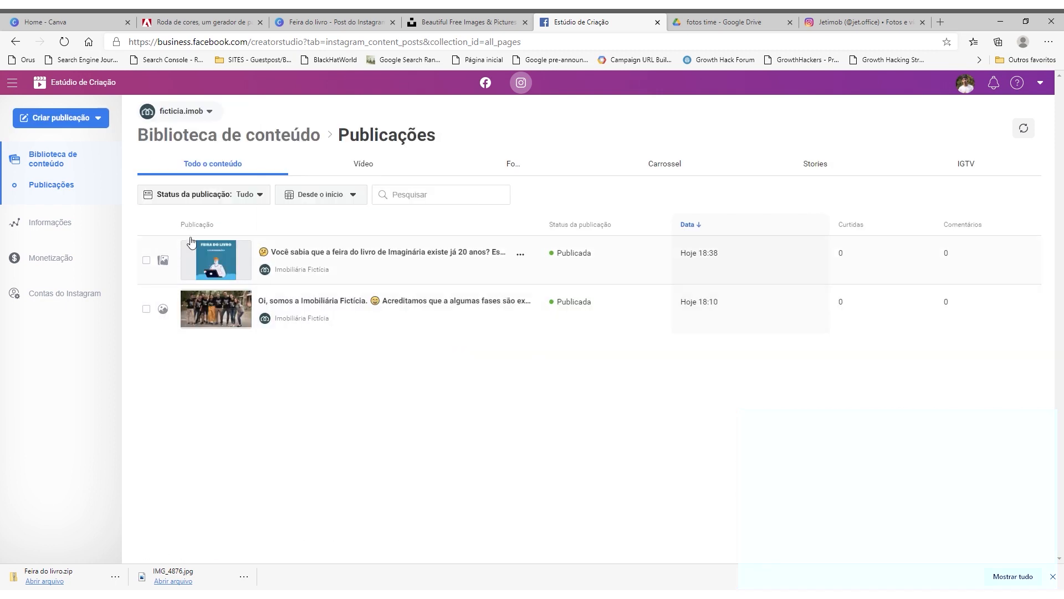
pyautogui.click(216, 261)
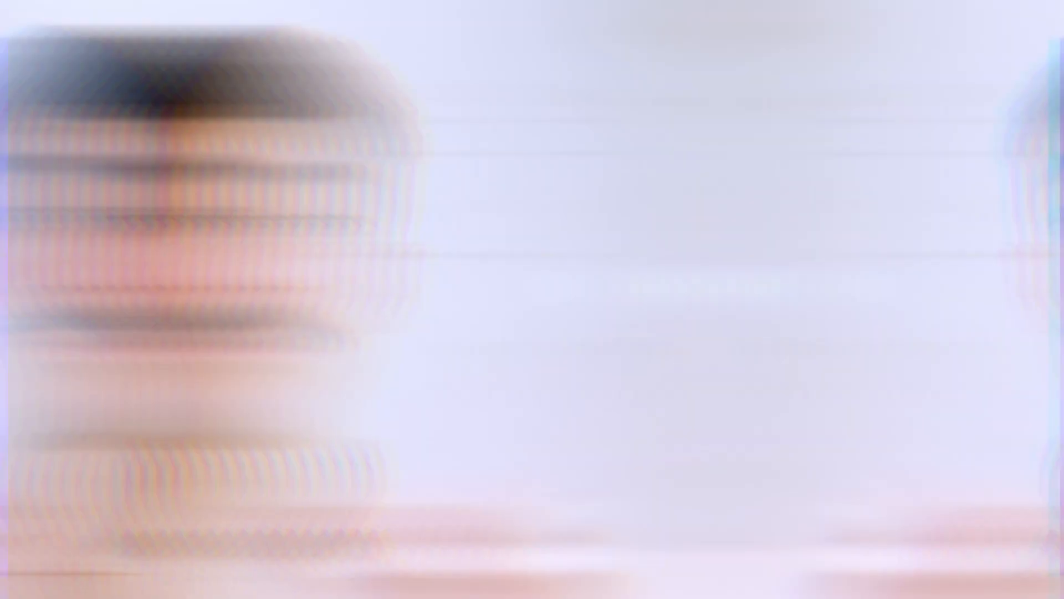